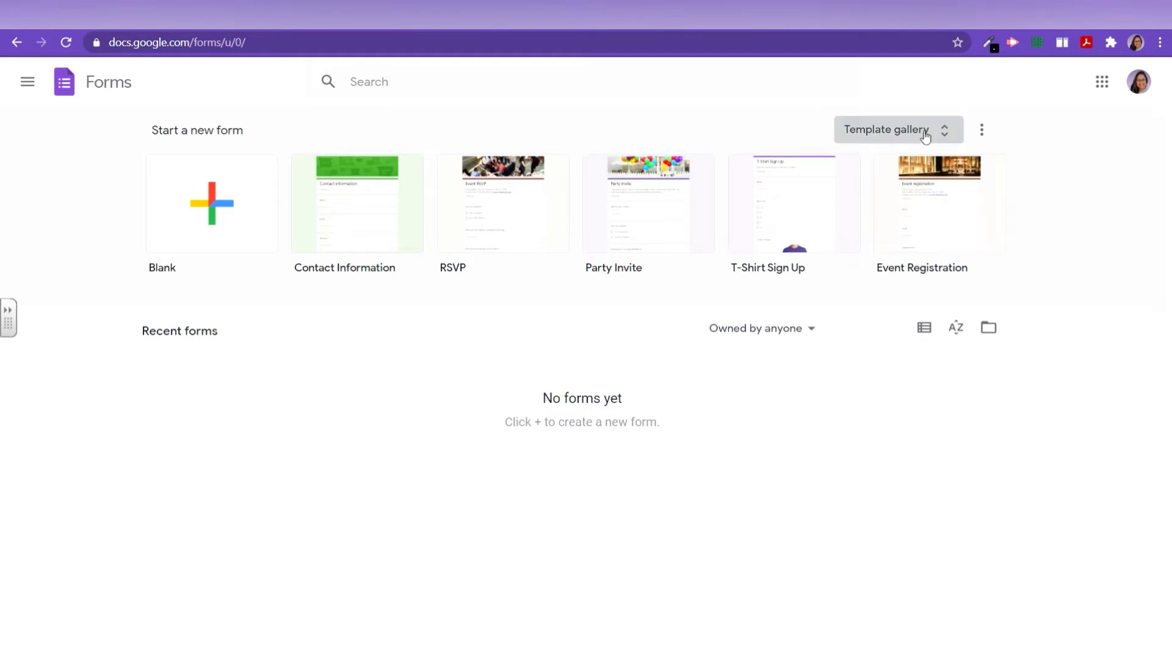
Step: Create a new blank form from the template gallery
click(944, 132)
scroll(620, 403, down, 10)
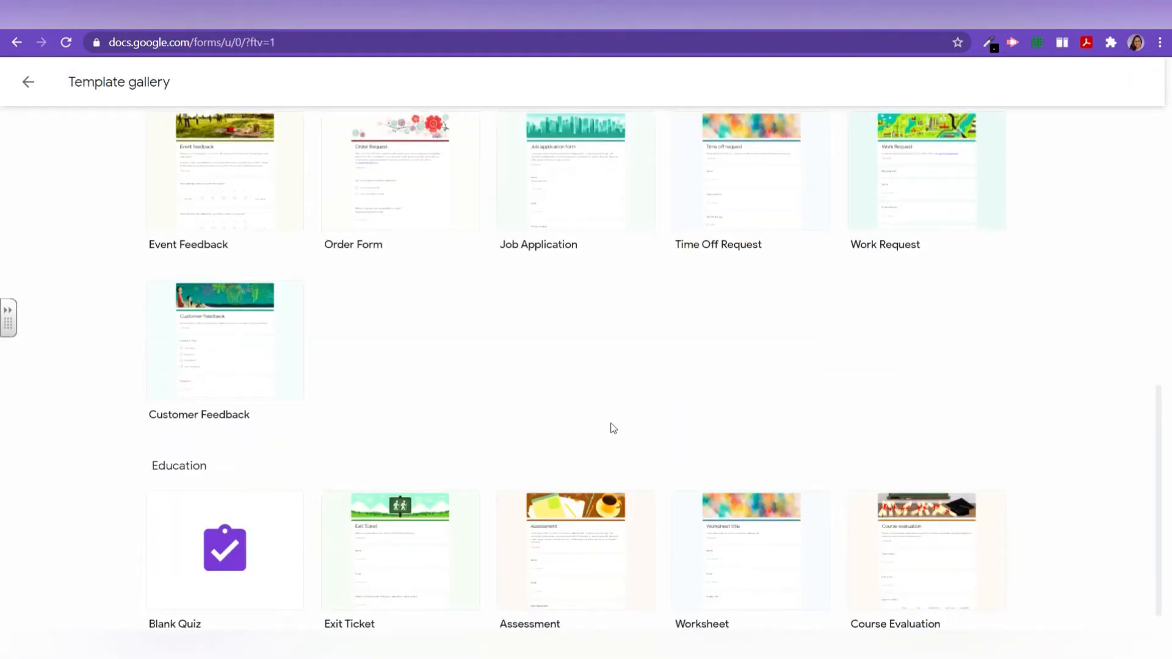
scroll(613, 428, down, 1)
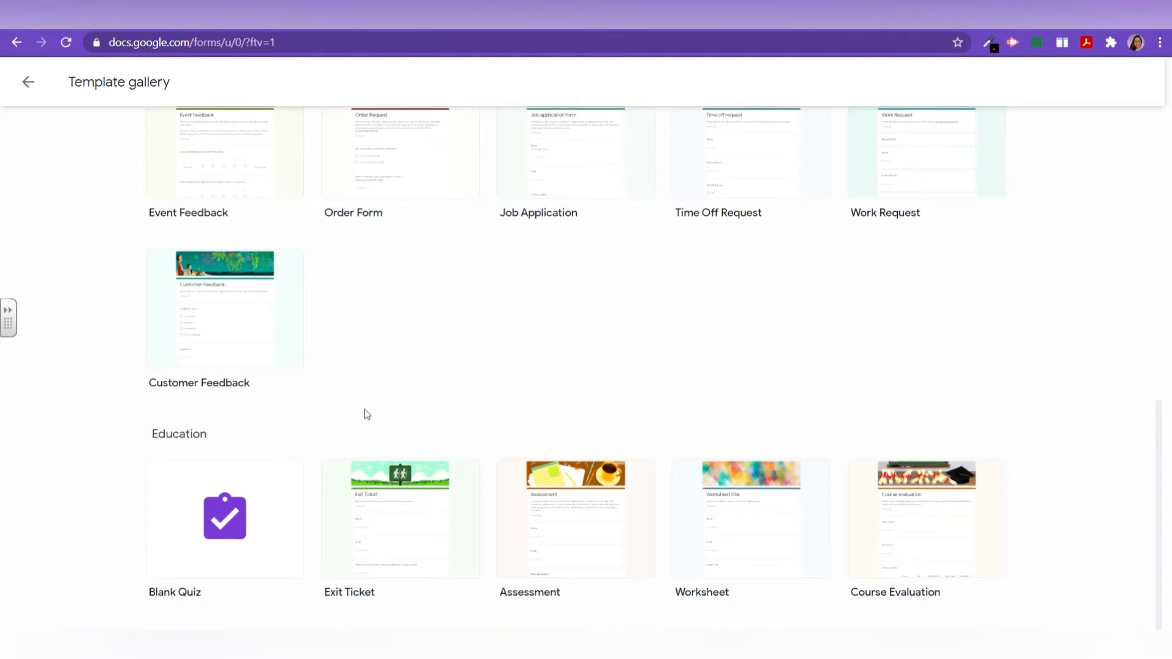
scroll(359, 407, up, 10)
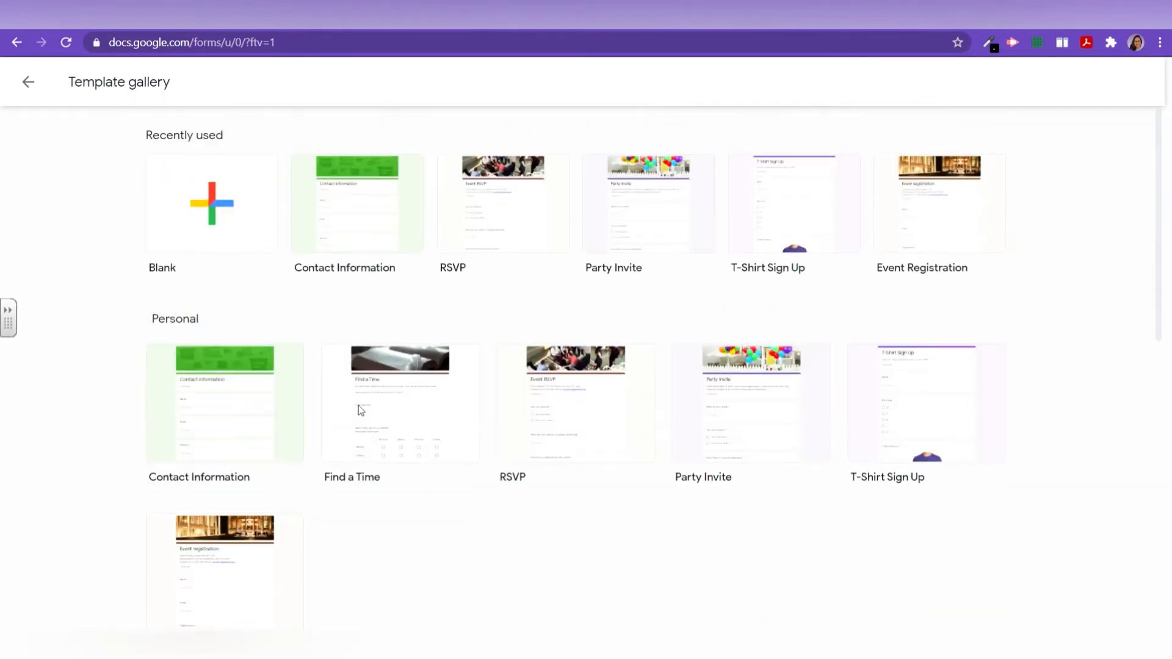
click(166, 239)
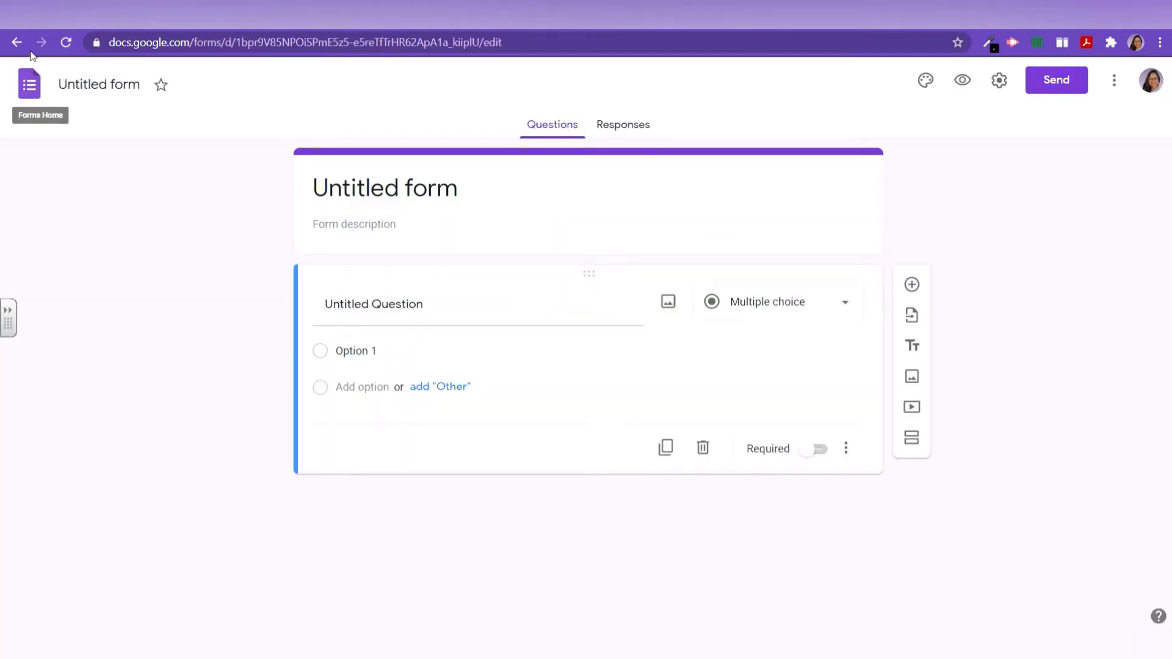
Step: Rename the form to 'Quiz' and open its settings
click(87, 86)
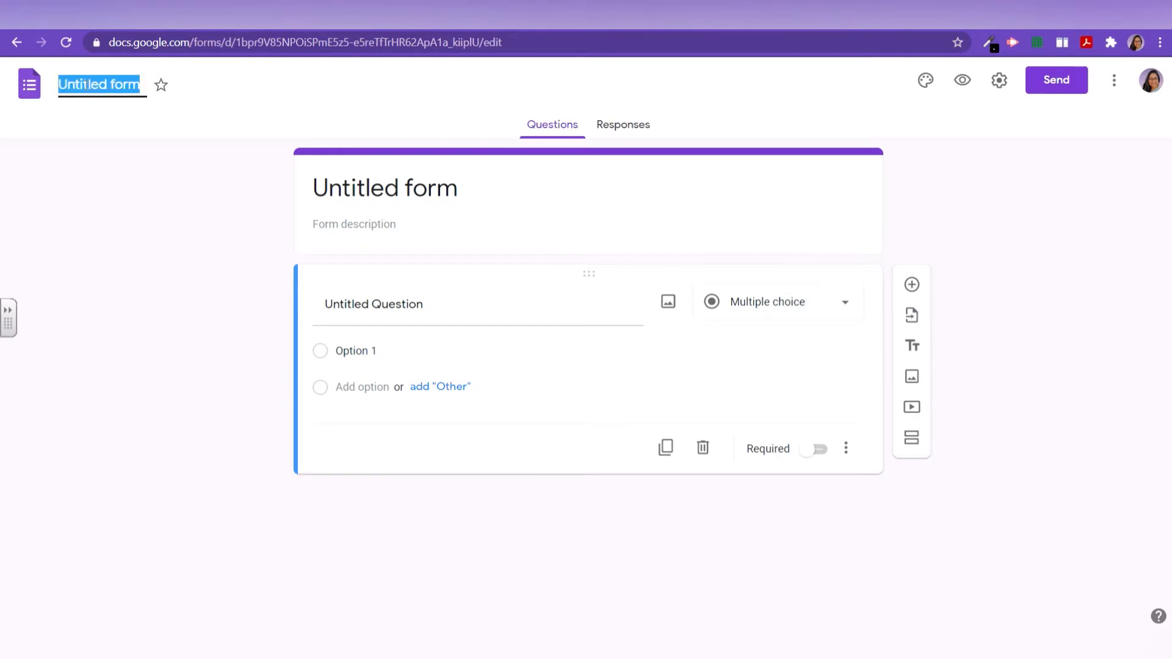
text(Quiz)
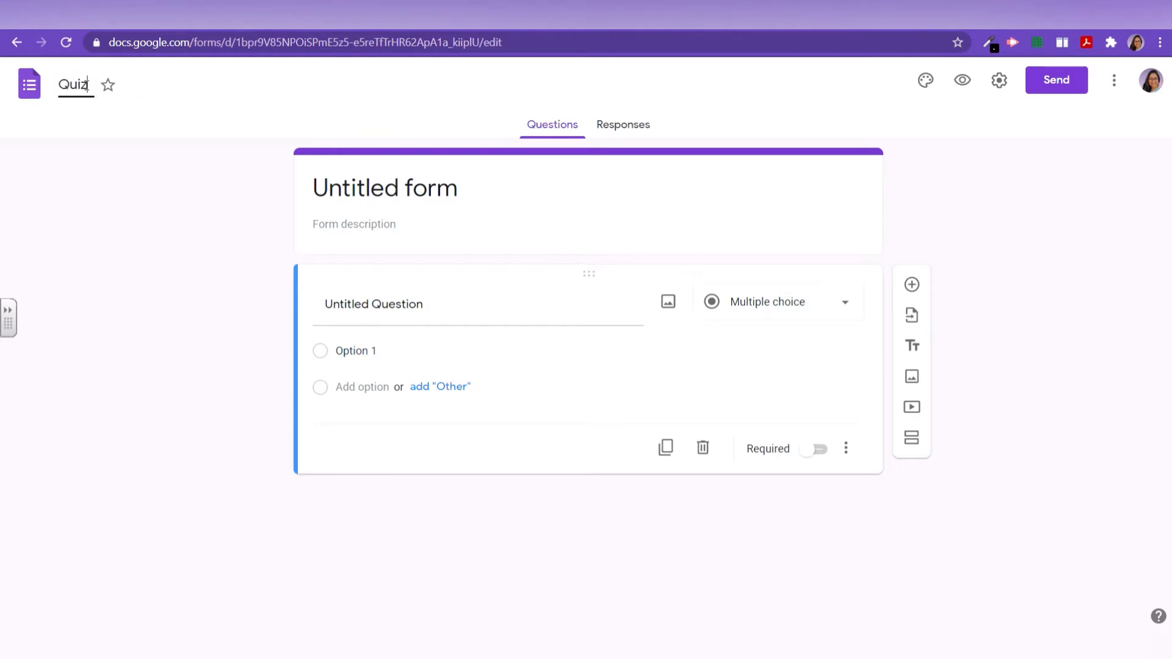
key(Return)
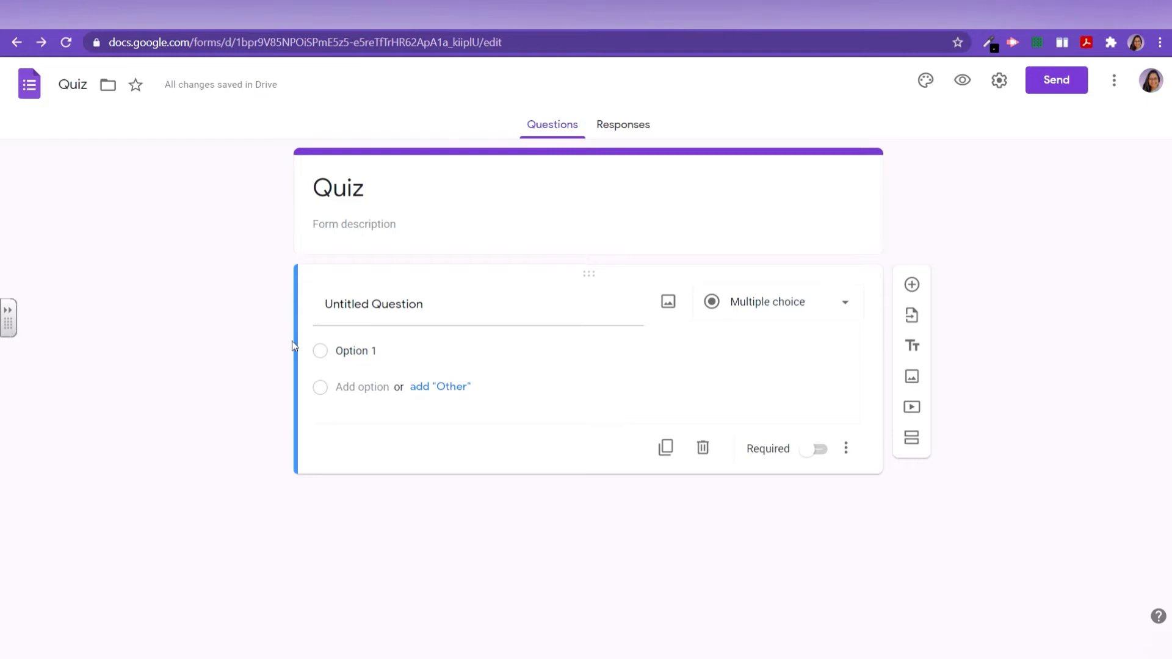
click(998, 89)
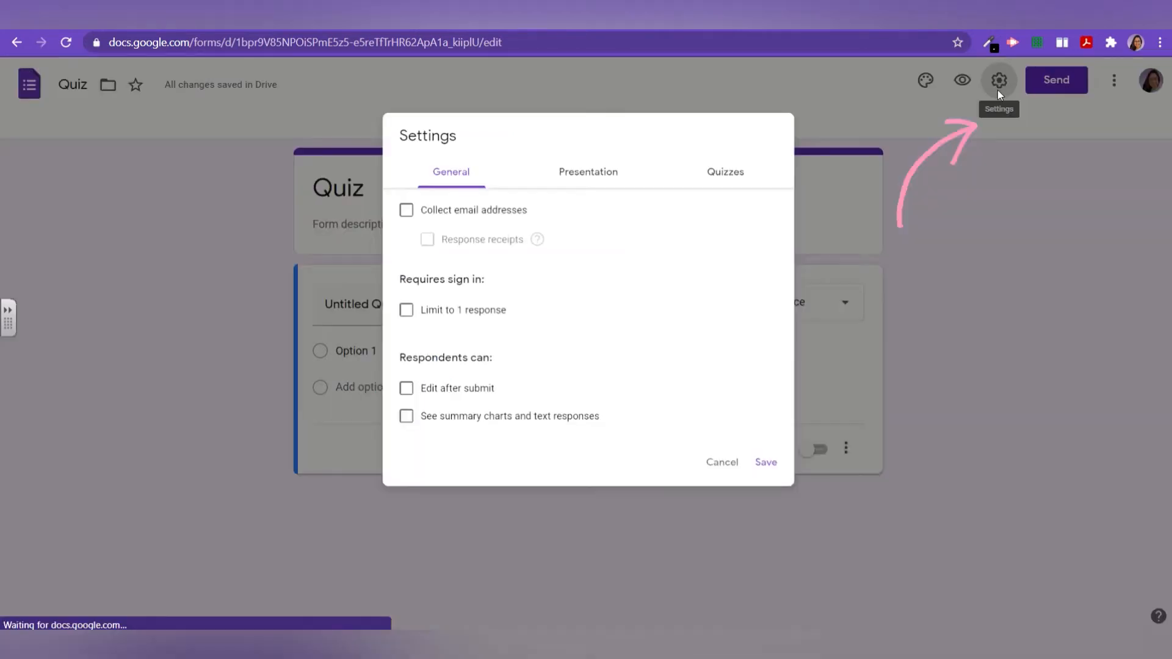
Step: Switch on 'Make this a quiz' in the Quizzes settings
click(751, 161)
click(400, 204)
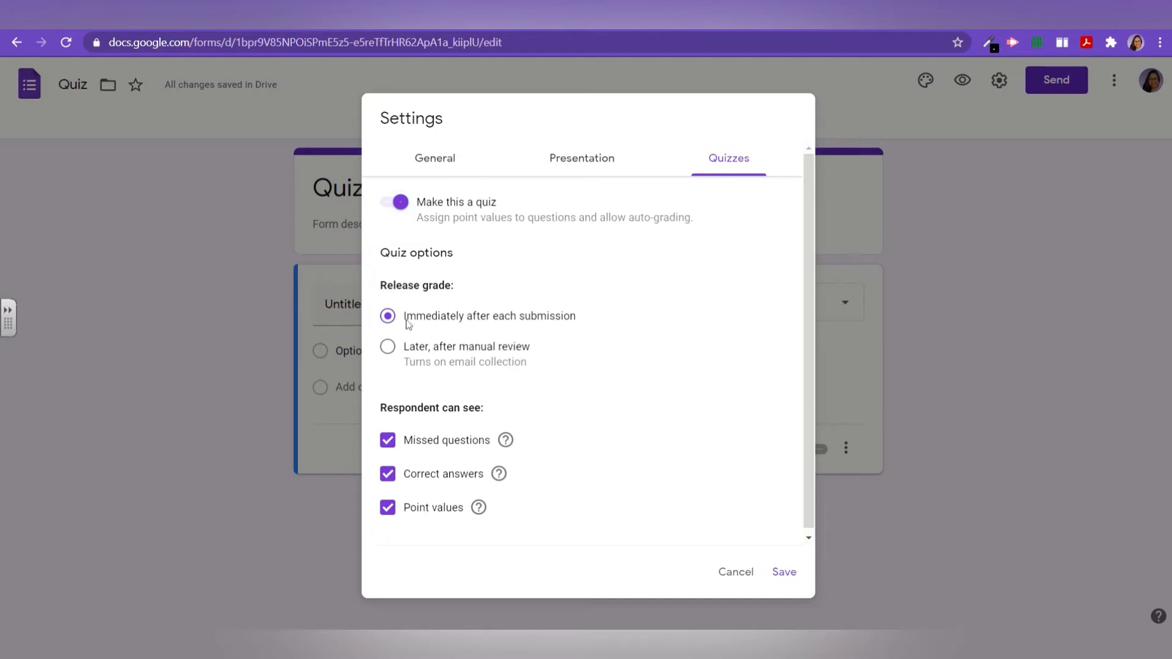
Step: Release grades immediately after each submission and save the quiz settings
click(389, 347)
click(389, 318)
scroll(397, 458, down, 1)
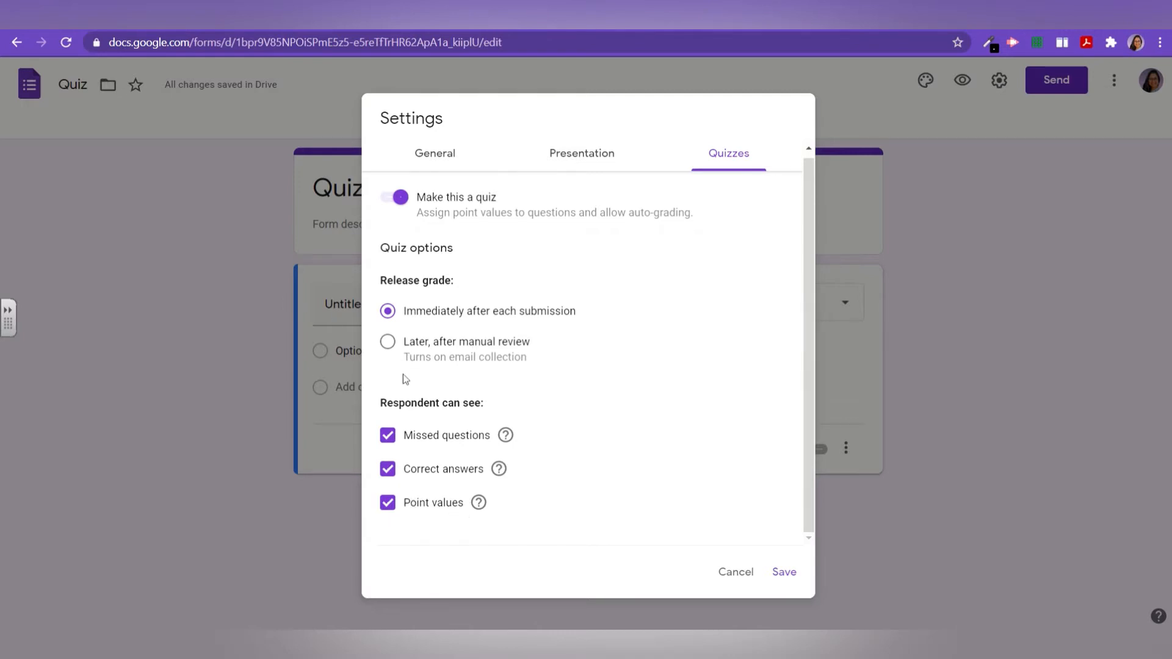
click(783, 573)
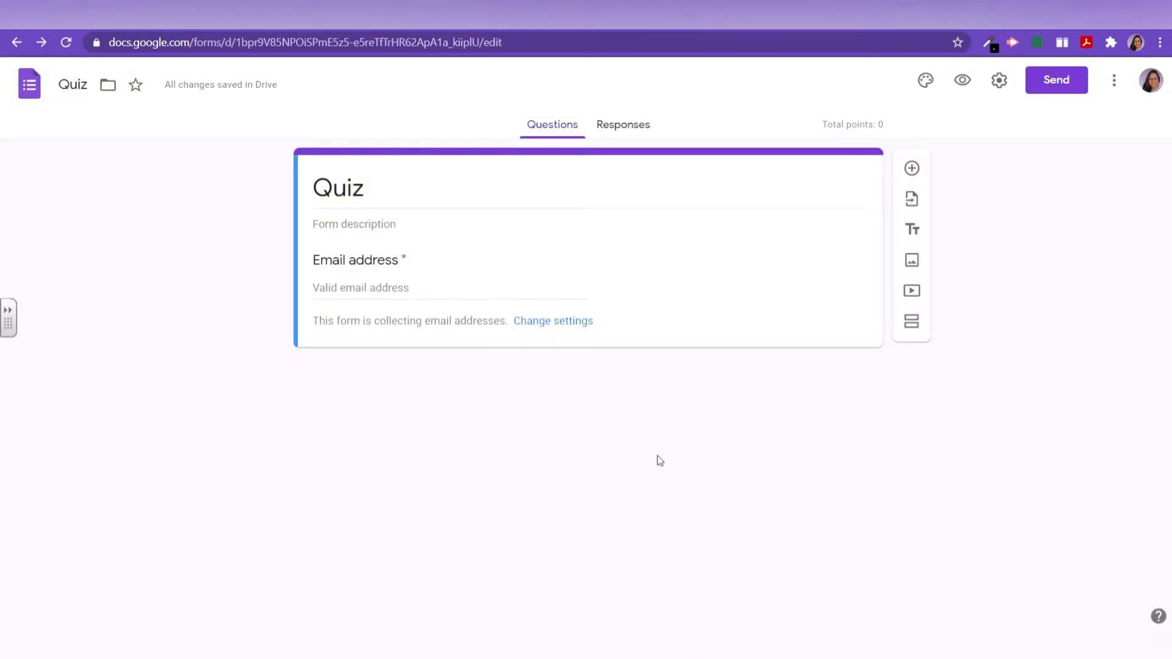
Step: Add a new question and bring up its question-type list
click(912, 169)
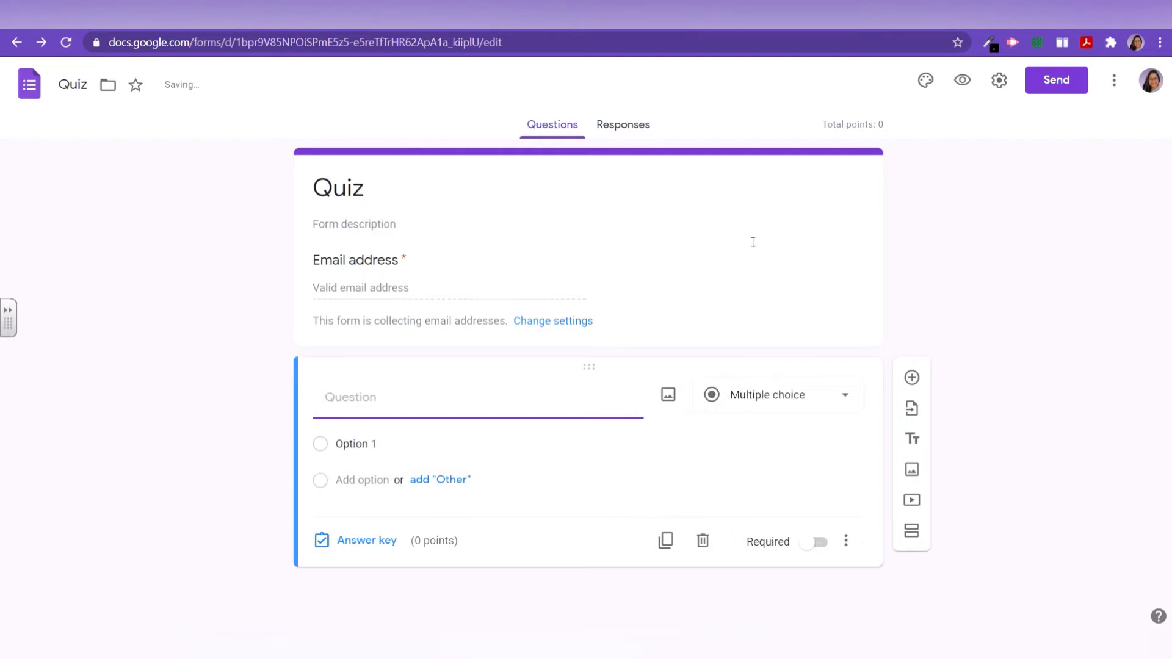
click(728, 414)
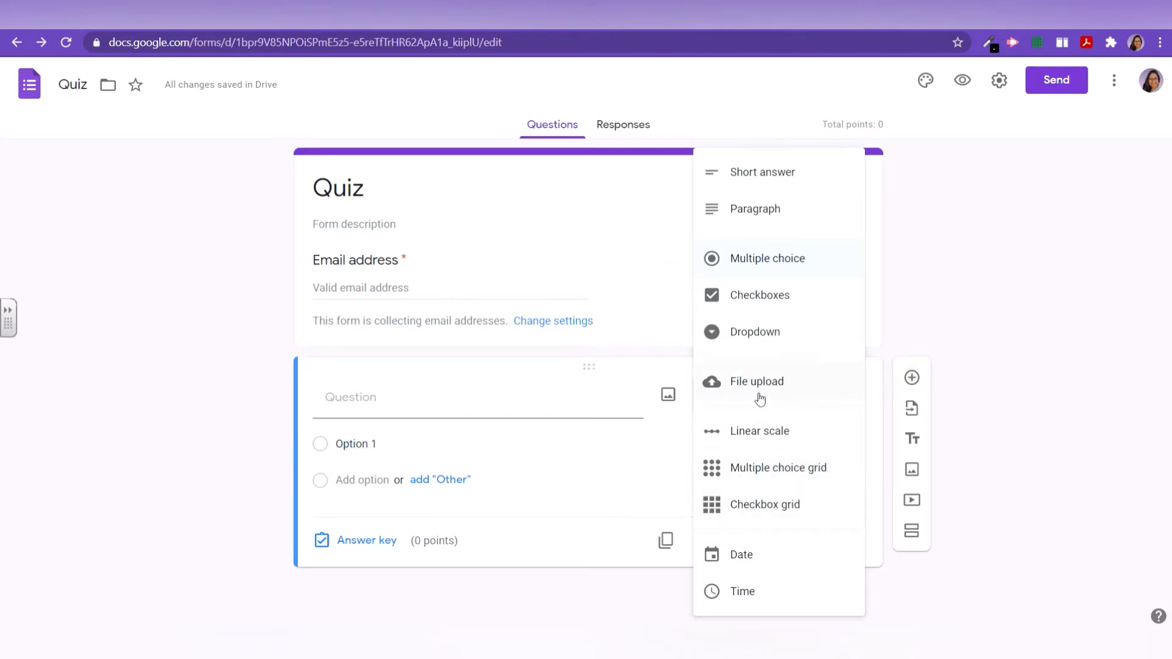
click(907, 303)
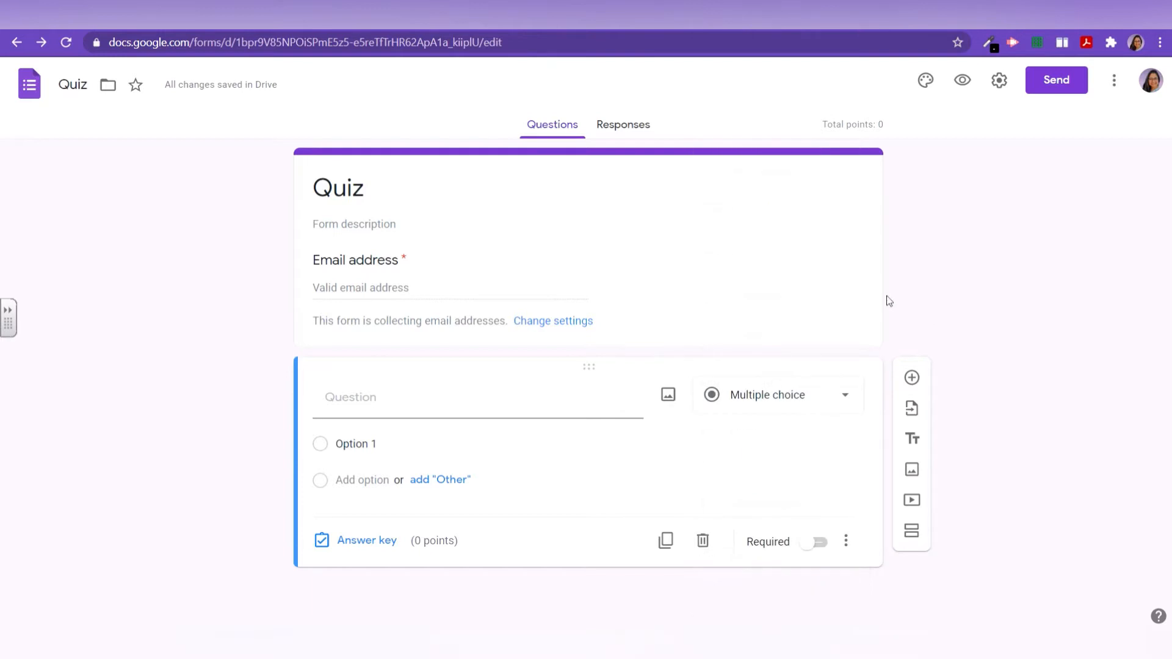
click(795, 408)
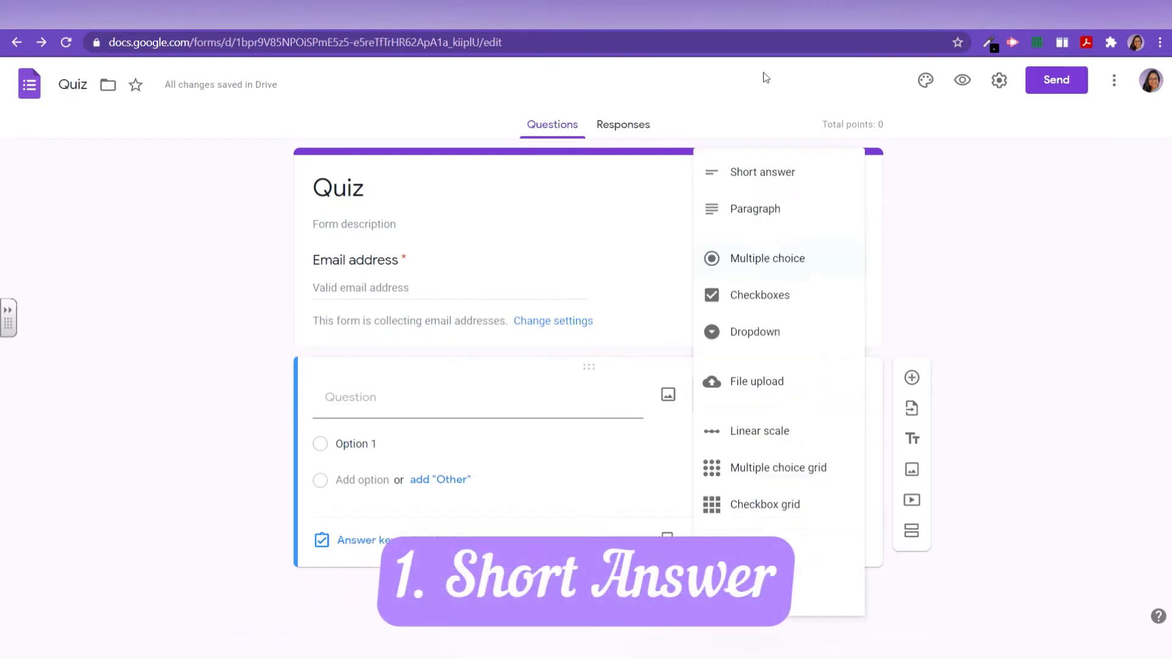
Step: Make question 1 a short-answer hottest-planet question with Venus as the correct answer
click(752, 187)
click(364, 405)
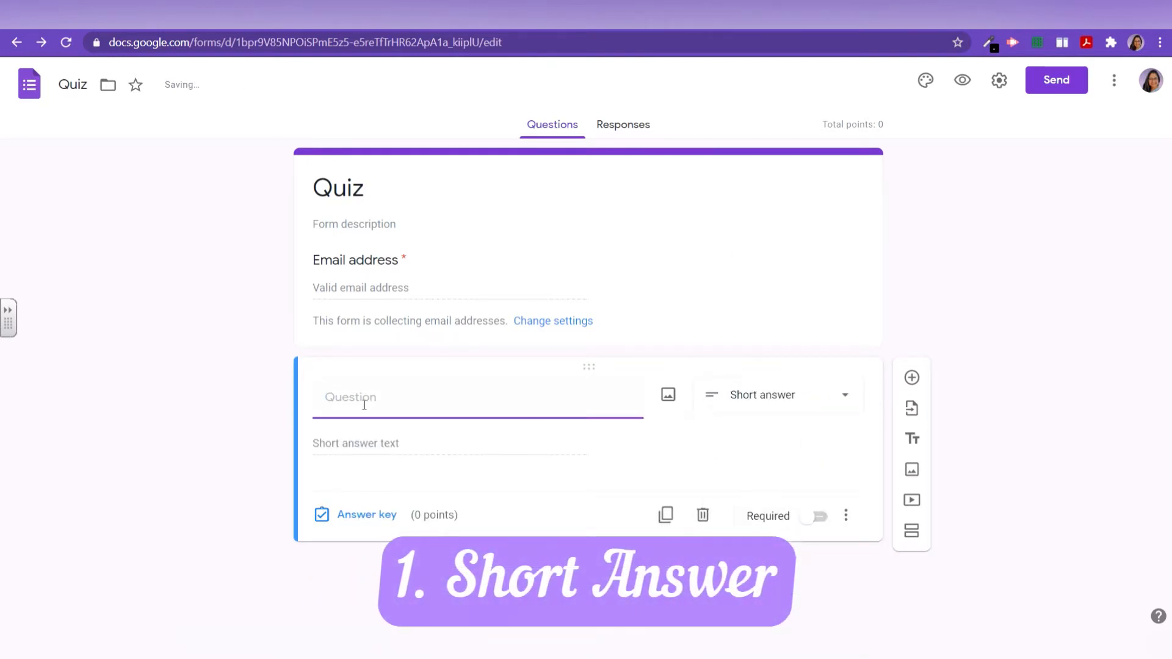
text(1.)
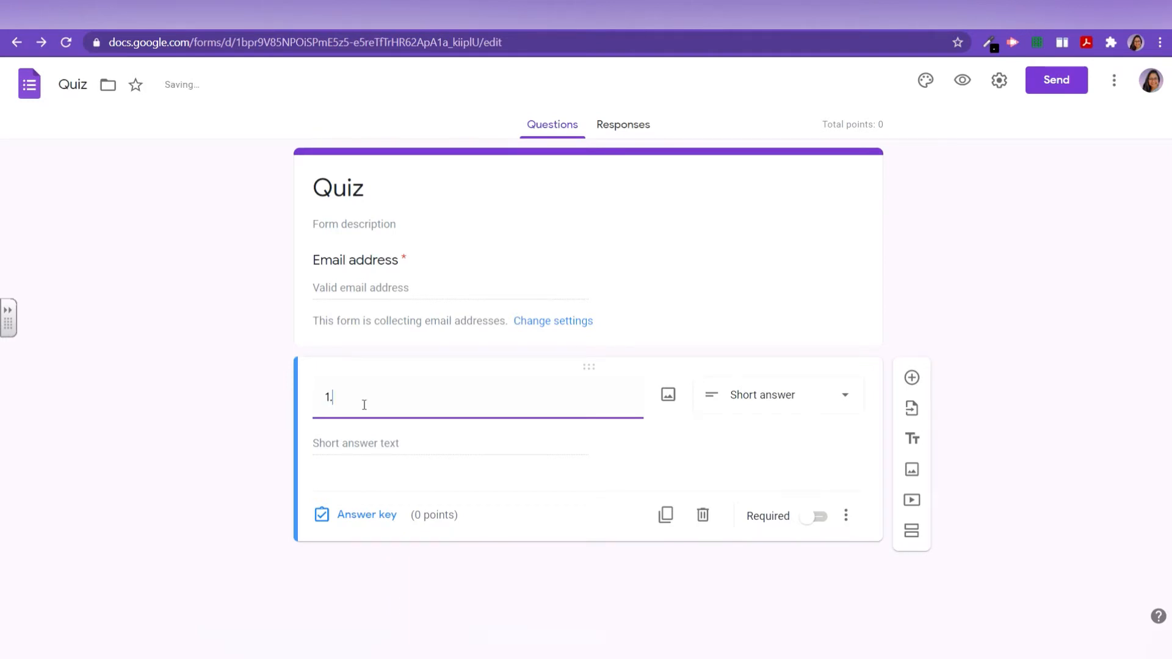
text(Which planet is called the hottest planet in our Solar System?)
click(663, 470)
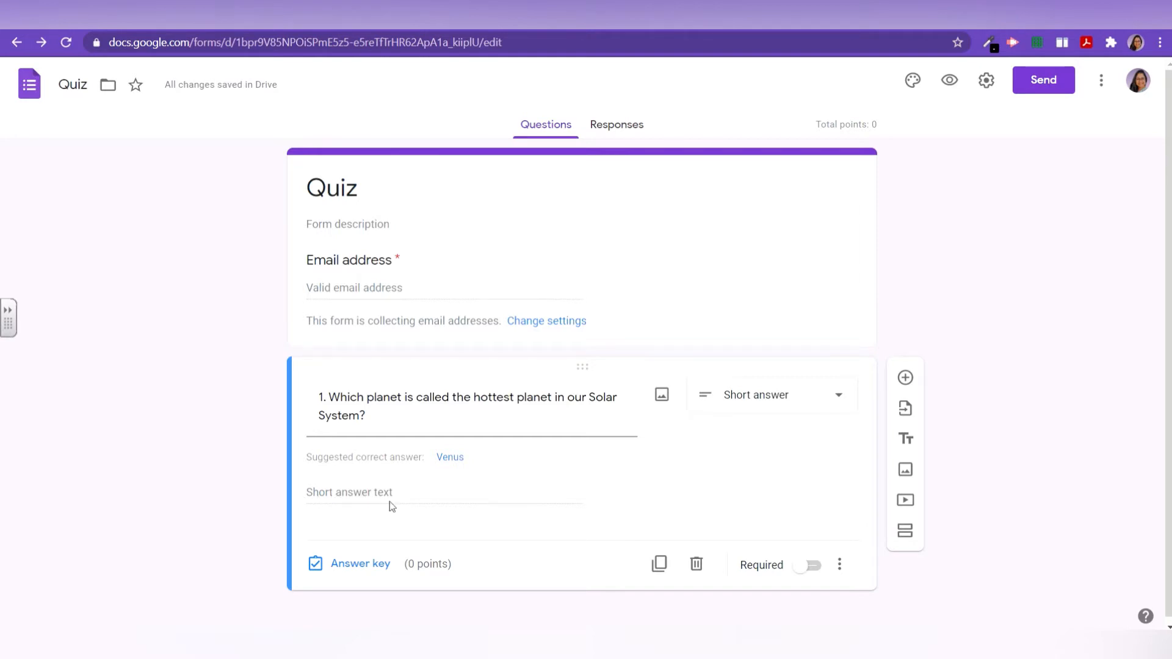
click(451, 459)
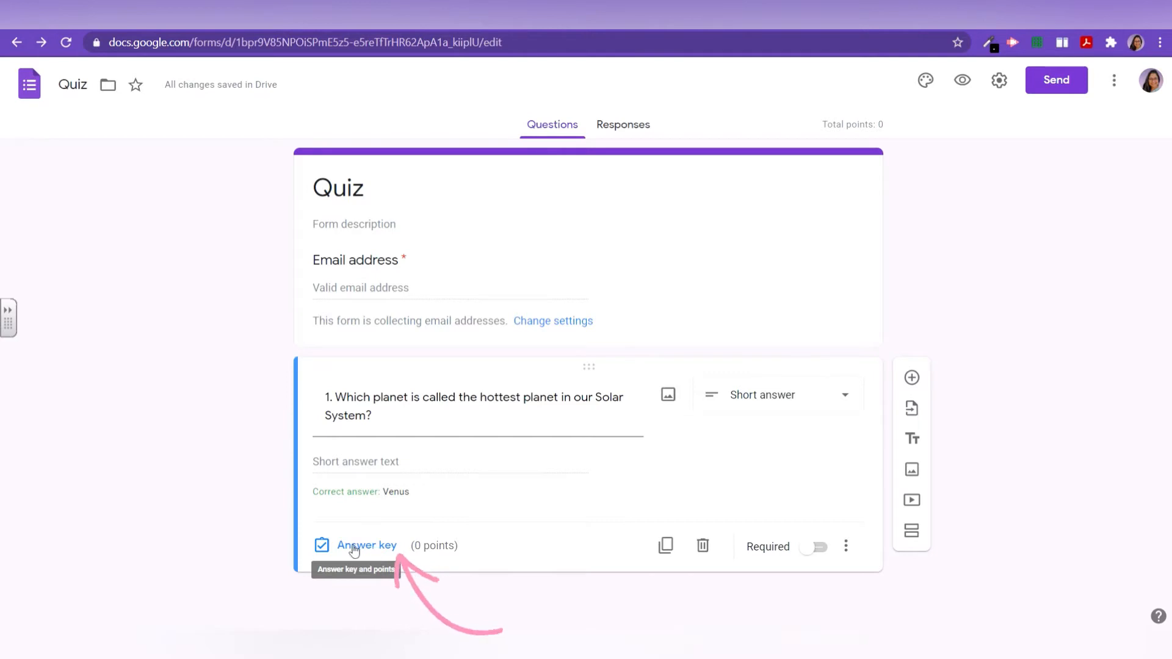
click(354, 550)
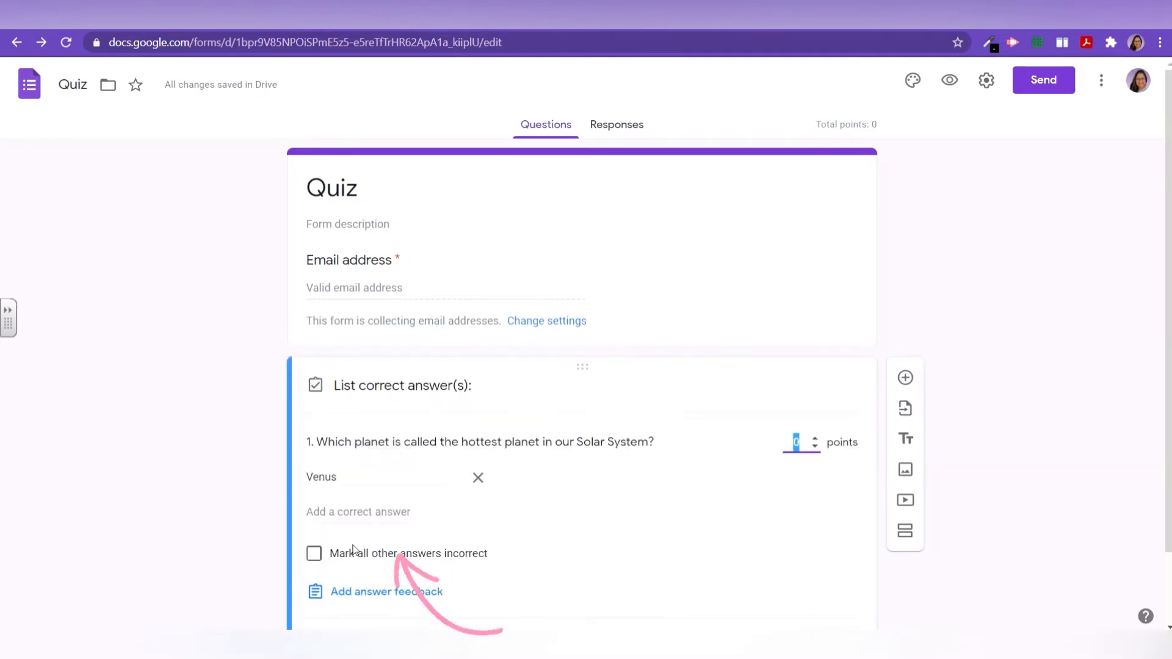
Step: Add further accepted spellings of Venus, such as 'venus' and 'VENUS', to question 1's answer key
click(335, 511)
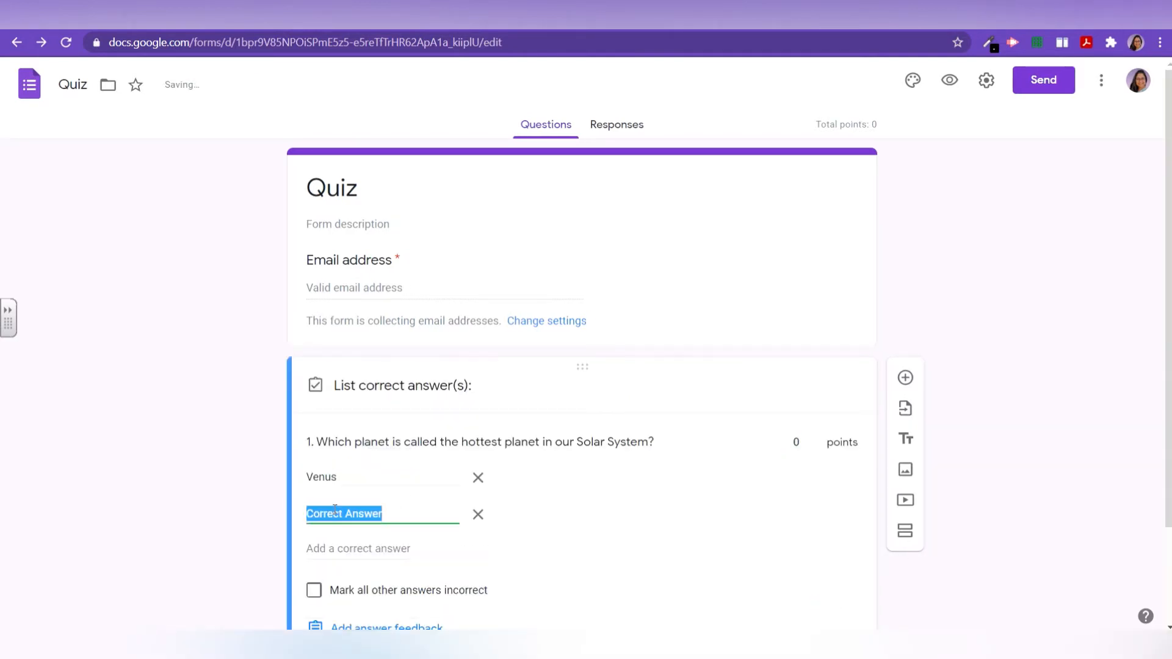
text(venus)
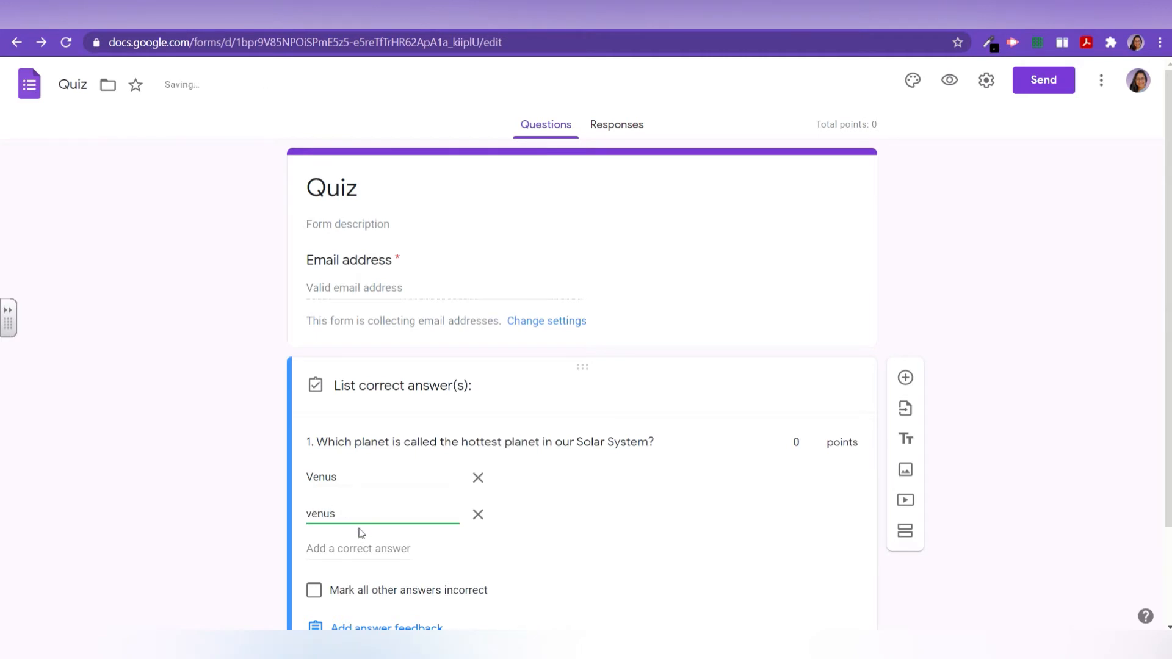
click(357, 549)
key(BackSpace)
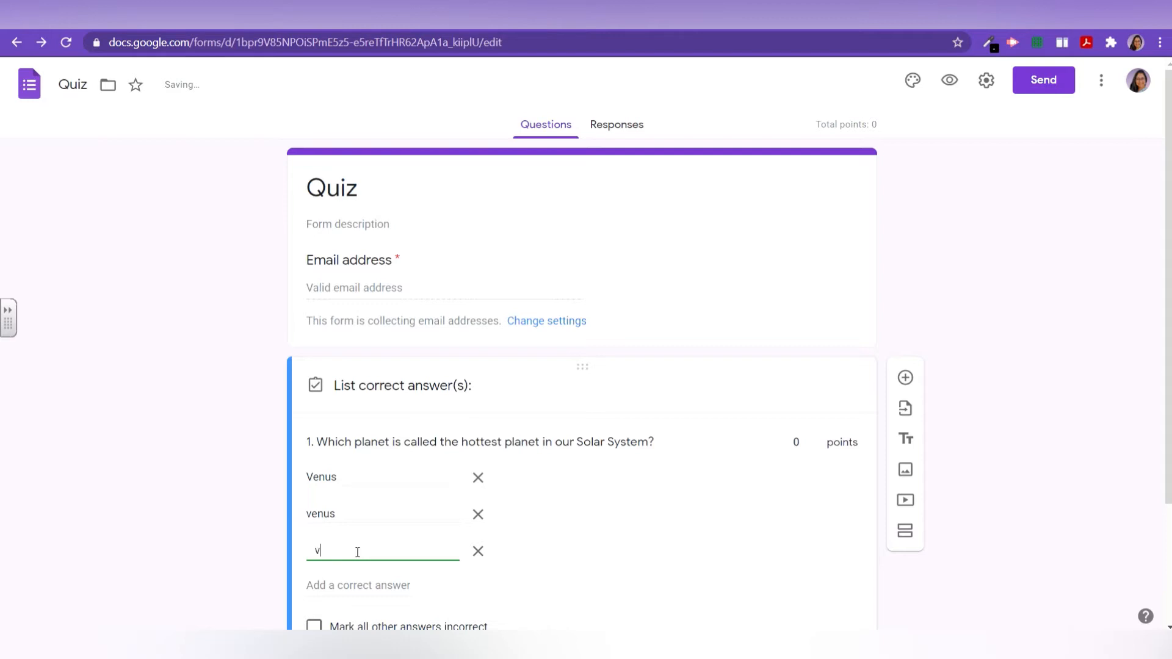
text(venus)
click(358, 584)
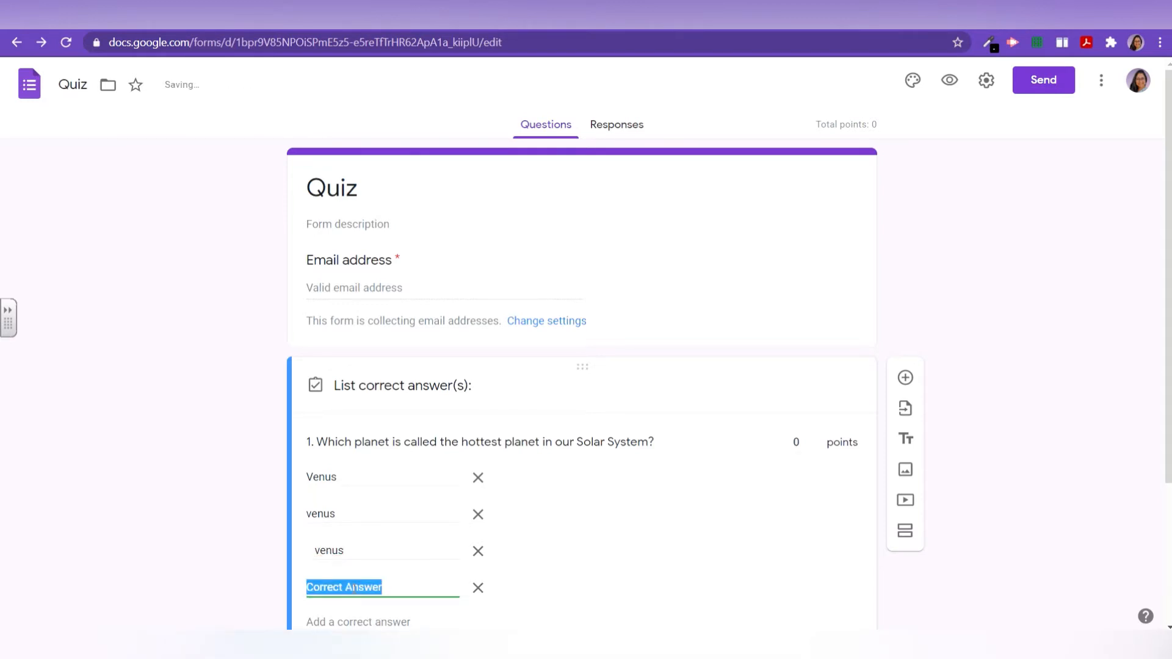
text(VENUS)
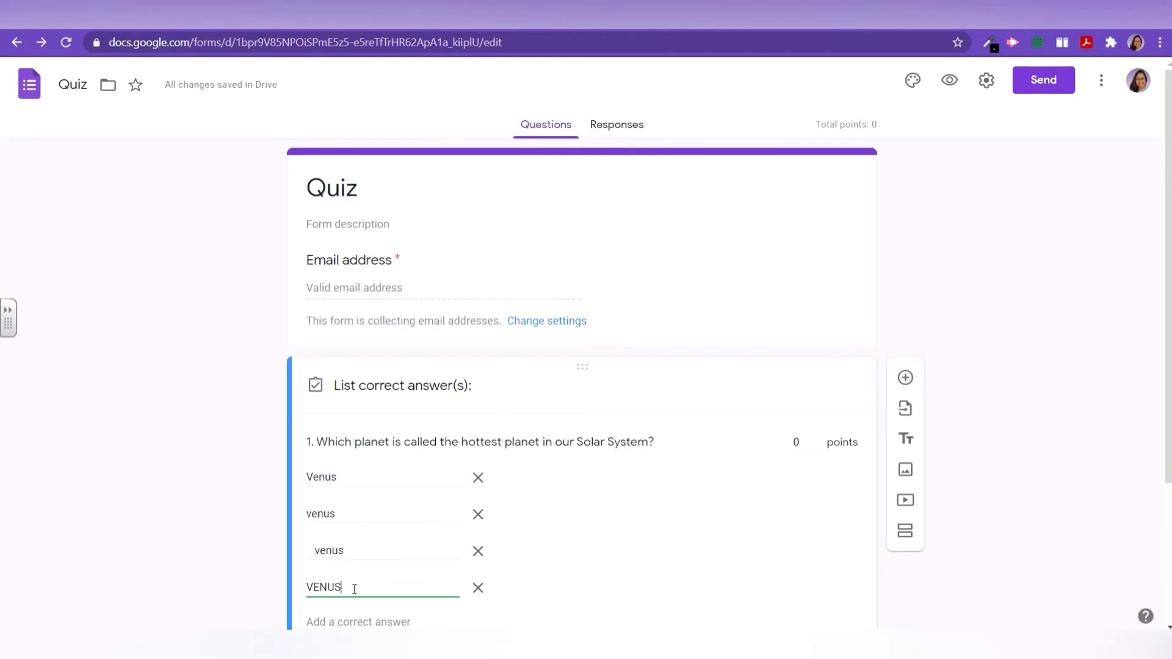
click(558, 505)
Step: Give question 1 one point, mark all other answers incorrect, and close the answer key
scroll(558, 502, down, 2)
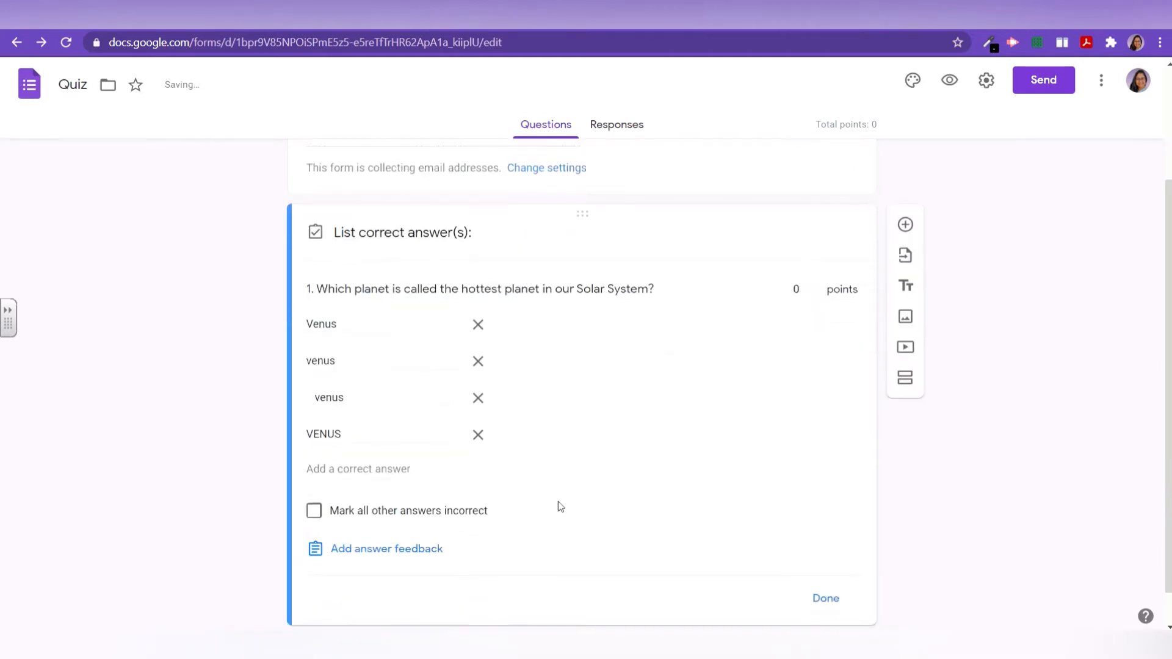
click(816, 290)
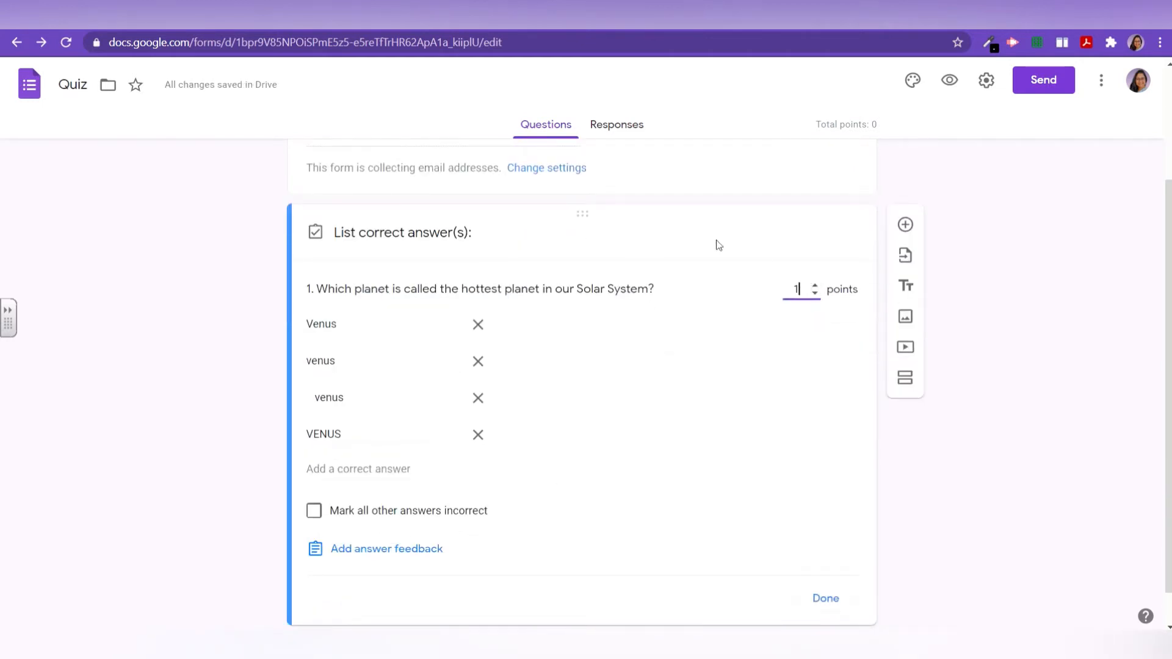
scroll(549, 492, down, 1)
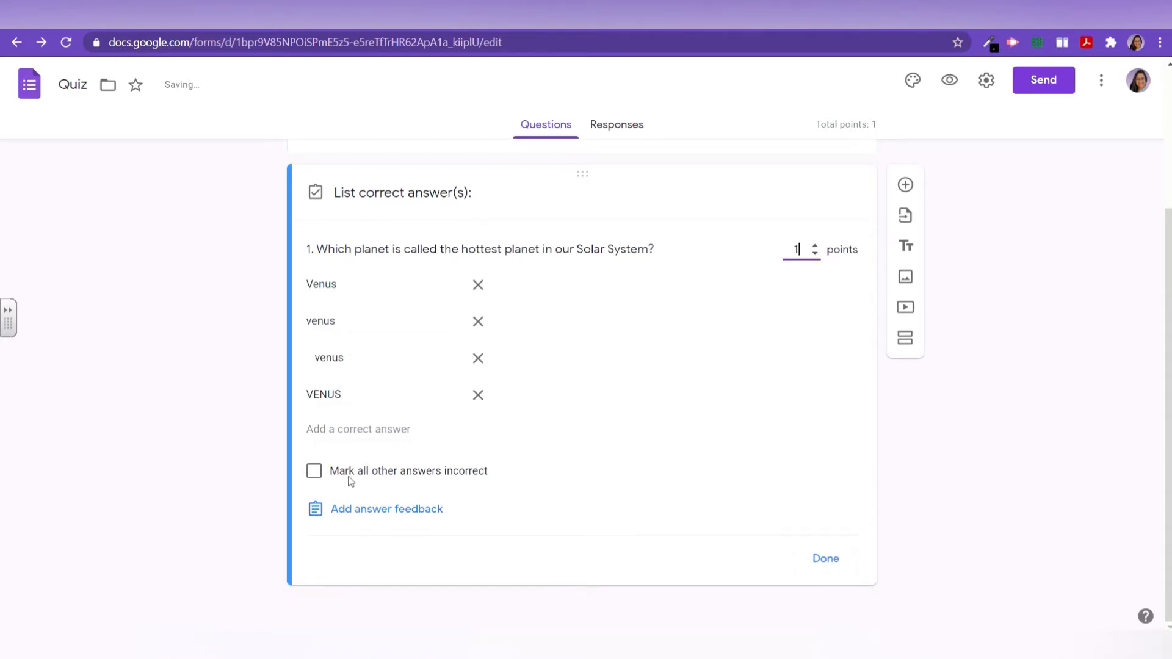
click(308, 475)
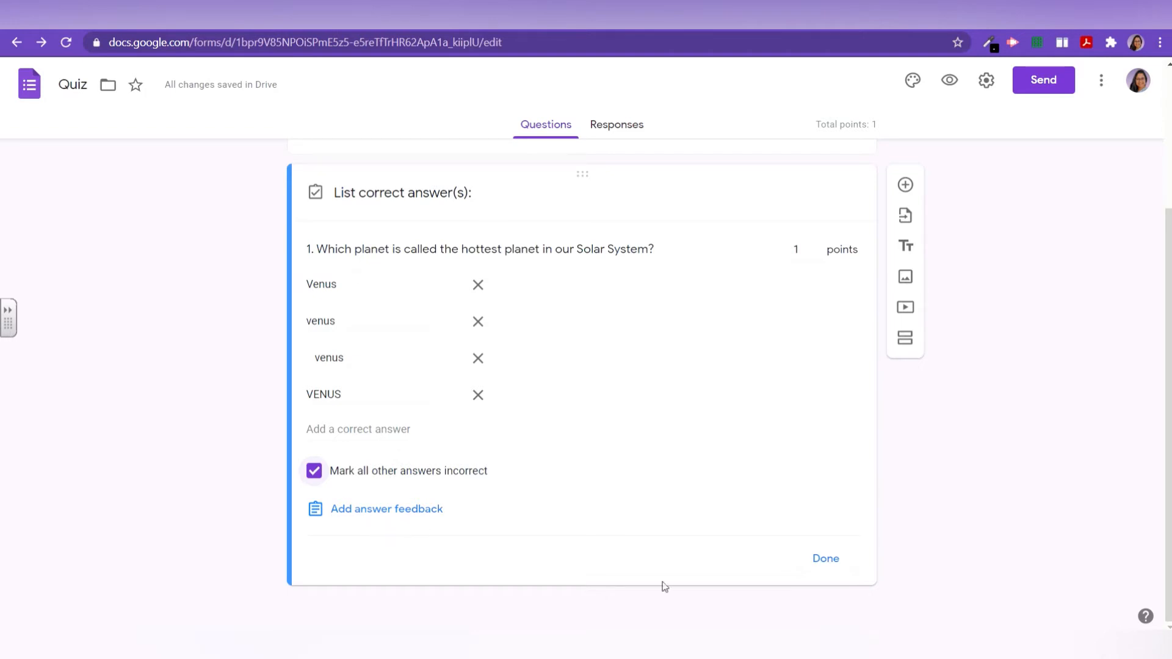
click(843, 568)
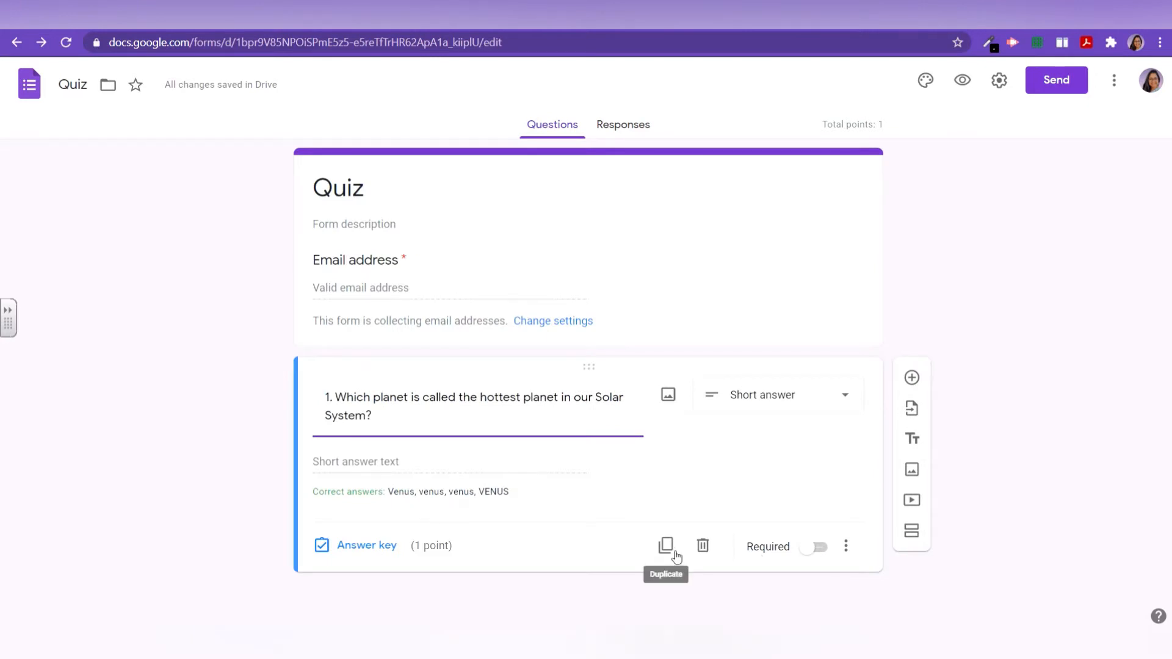
Step: Leave question 1 optional and add a new question below it
click(812, 548)
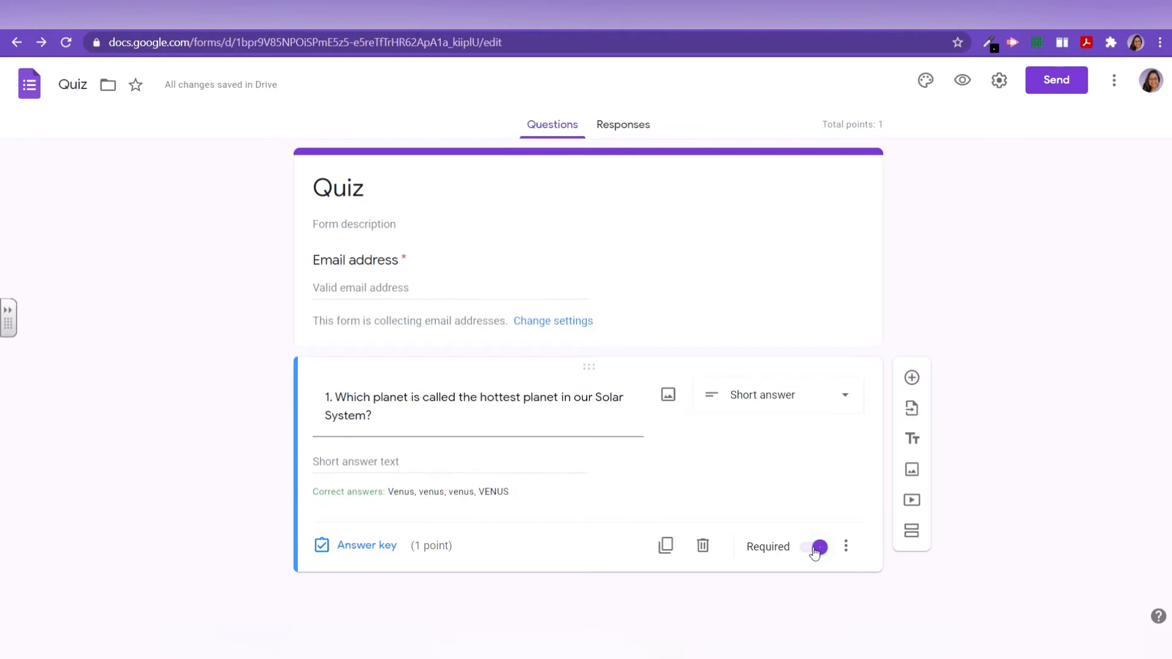
click(816, 549)
click(911, 379)
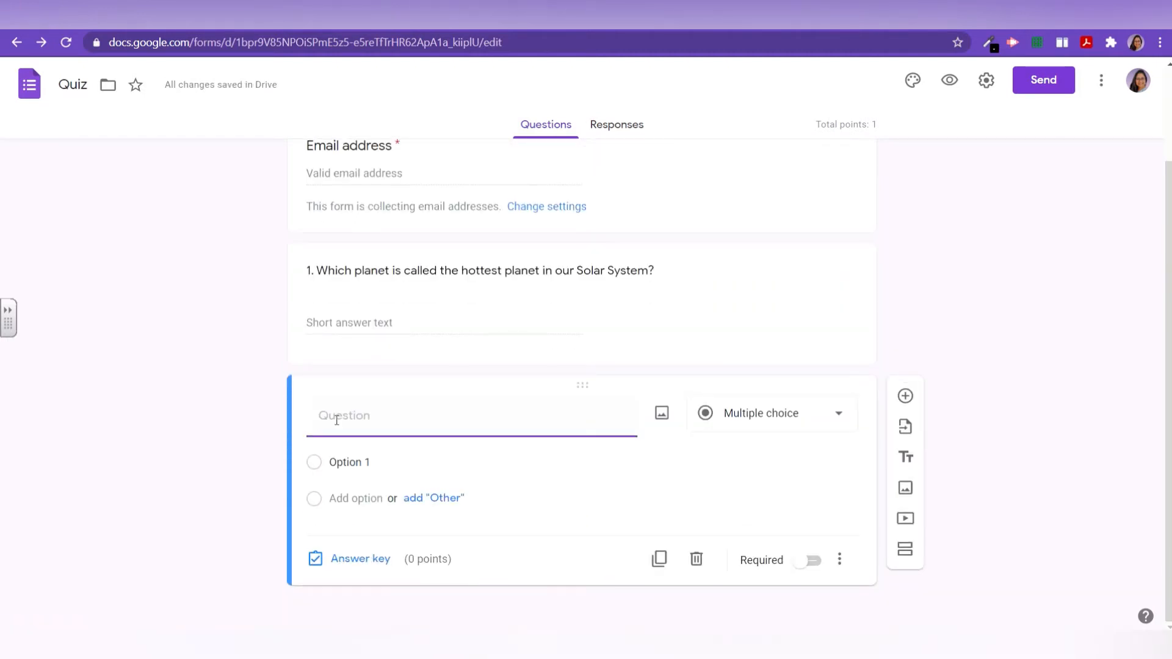
Step: Try Paragraph, keep question 2 as multiple choice, and start its title with '2.'
click(794, 413)
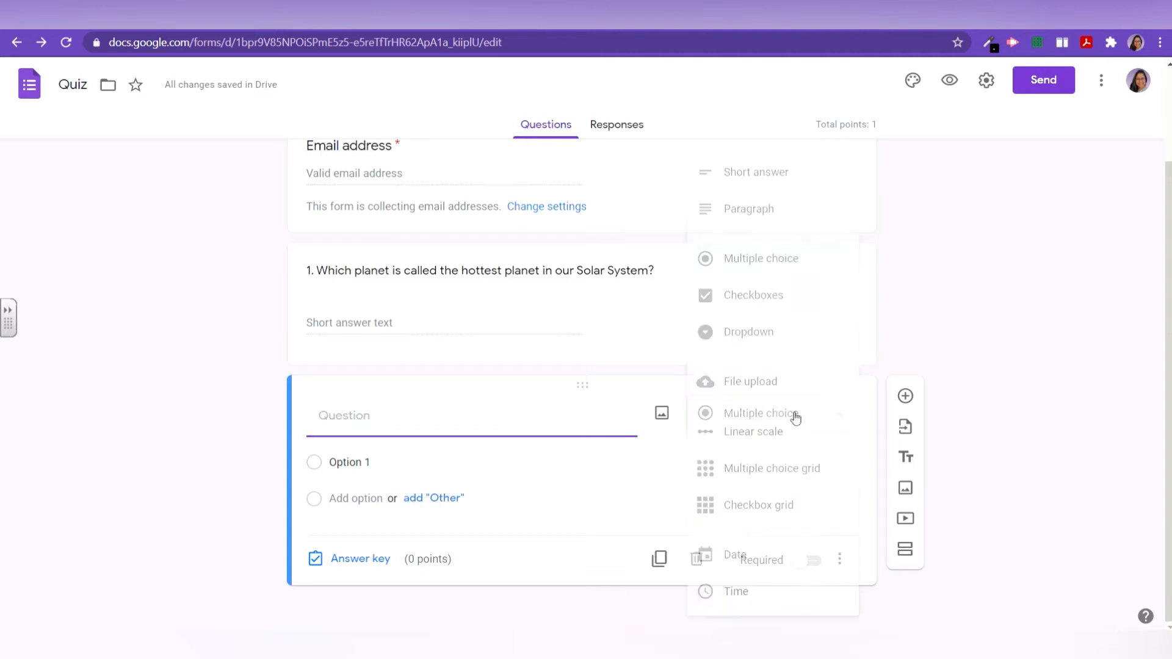
click(734, 219)
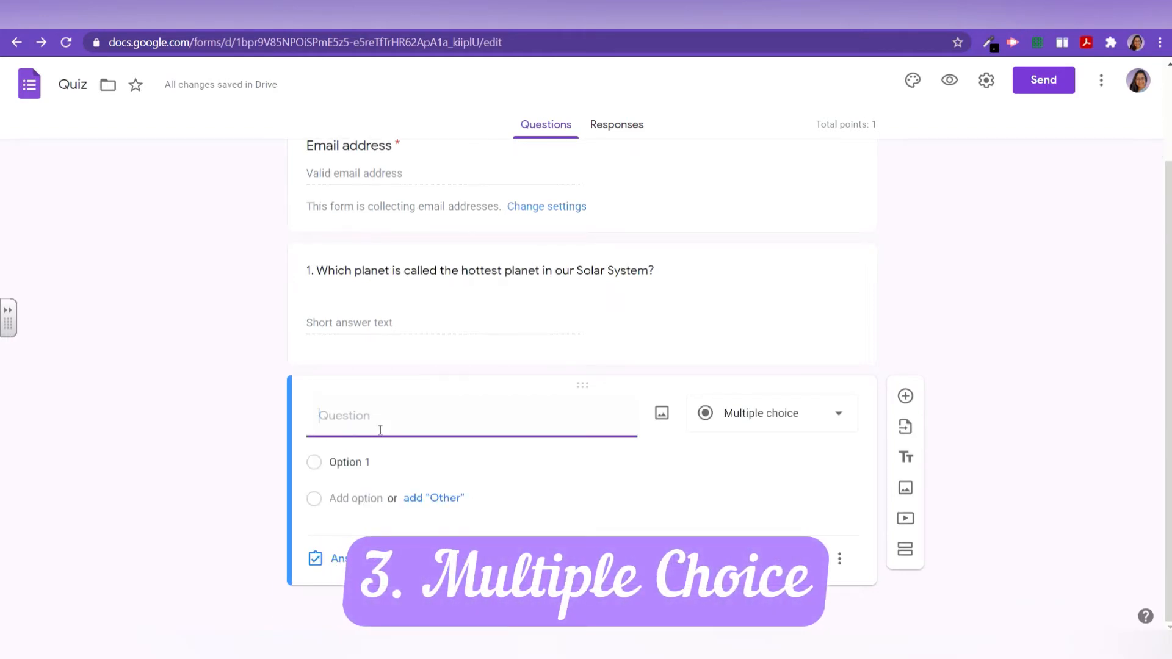
text(2.)
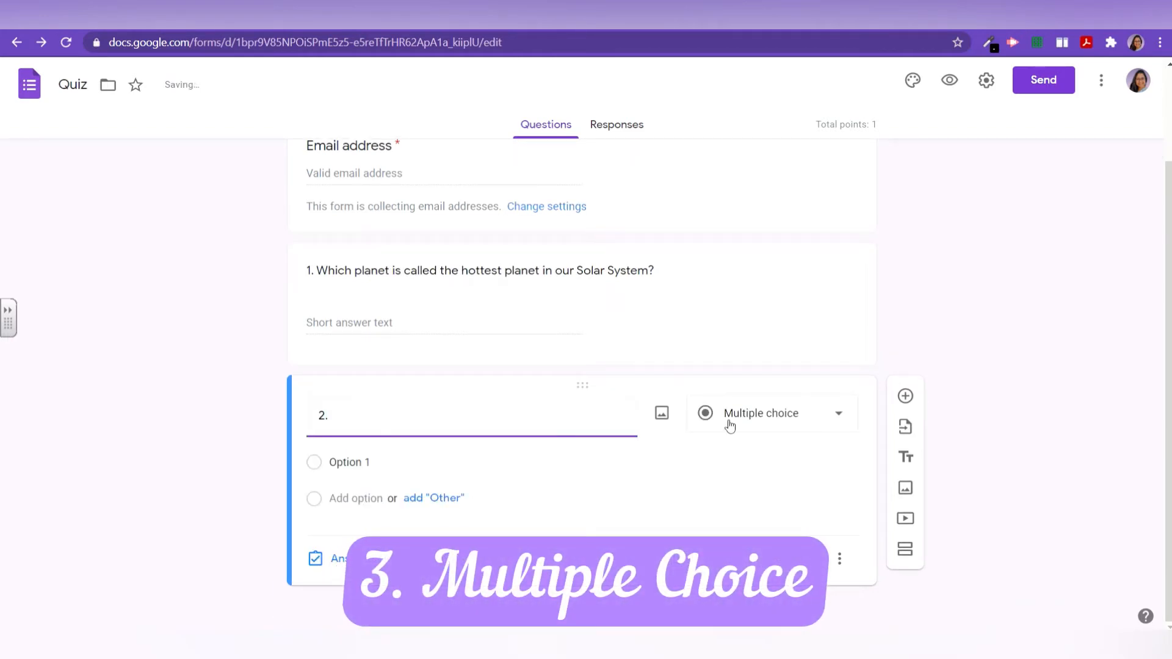
Step: Copy question 1's hottest-planet wording into question 2's title after '2.'
click(317, 267)
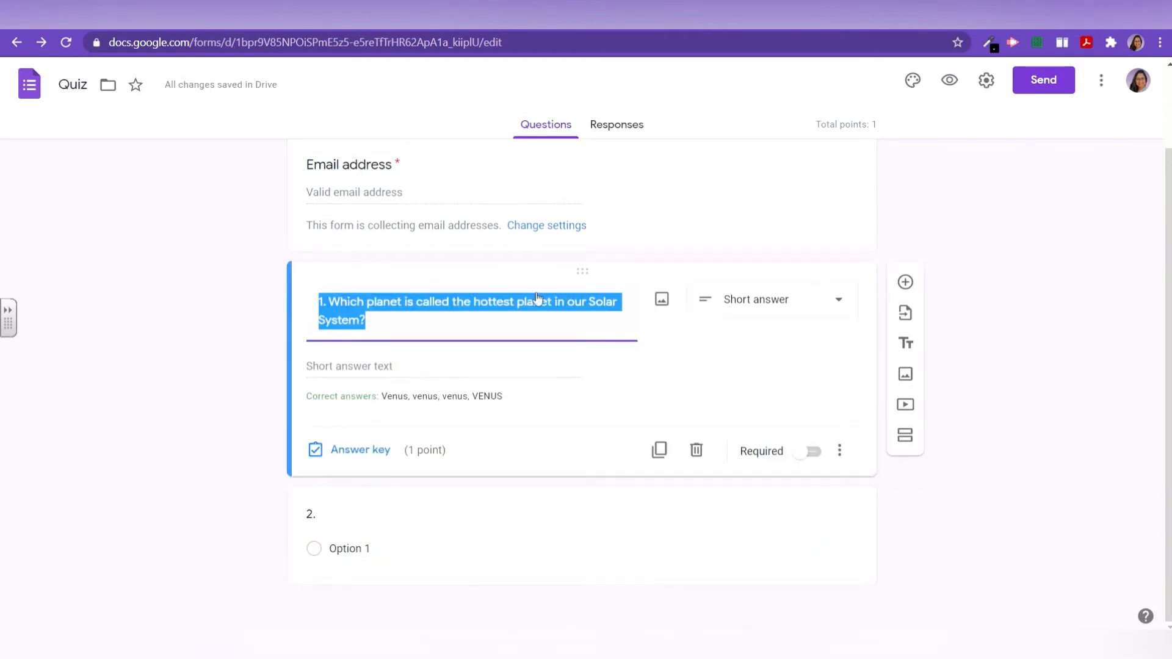
click(538, 302)
drag(365, 320, 330, 302)
key(ctrl+c)
click(345, 525)
click(356, 441)
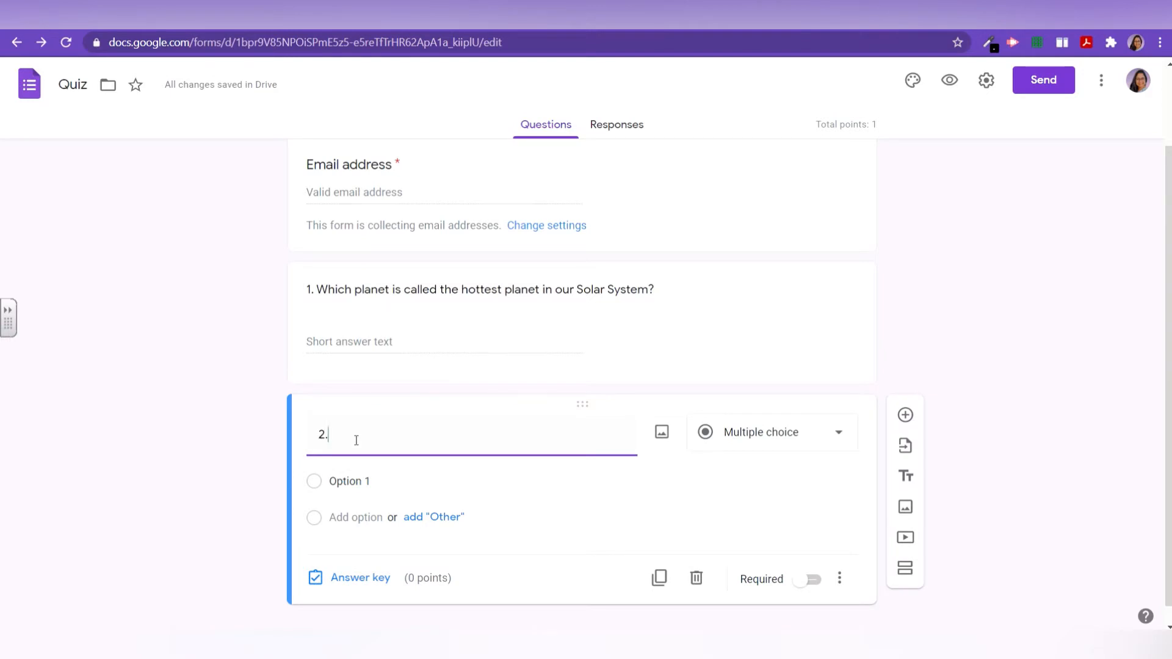
key(ctrl+v)
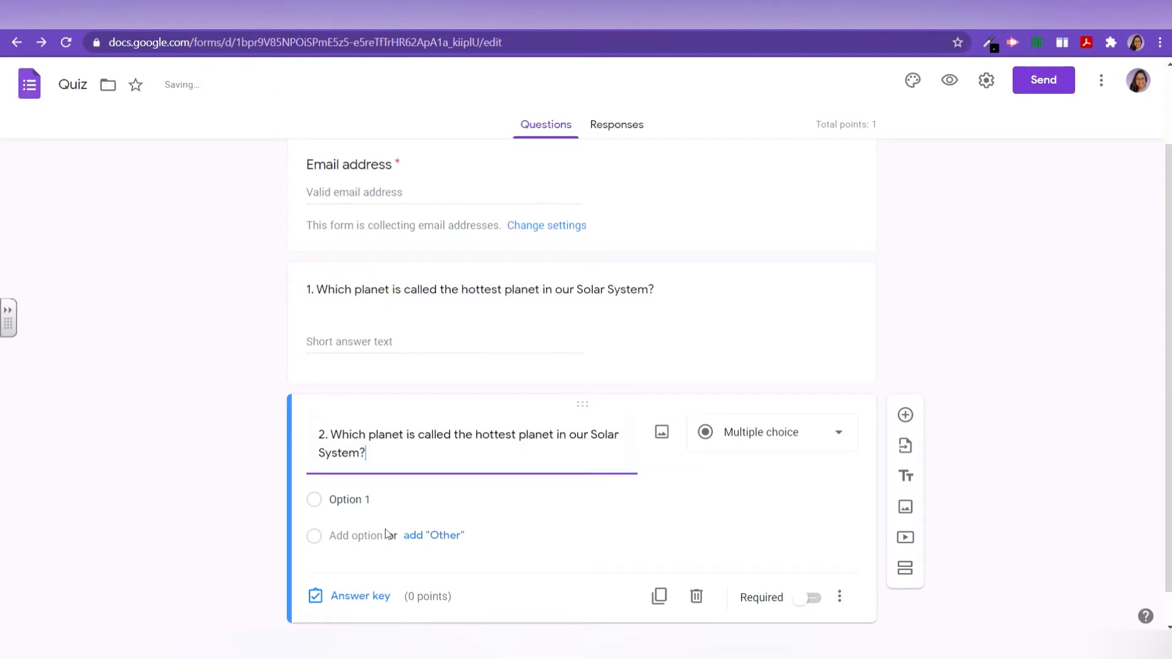
Step: Give question 2 the options Venus, Saturn, Earth, Mars and Mercury
click(368, 502)
text(VENUS)
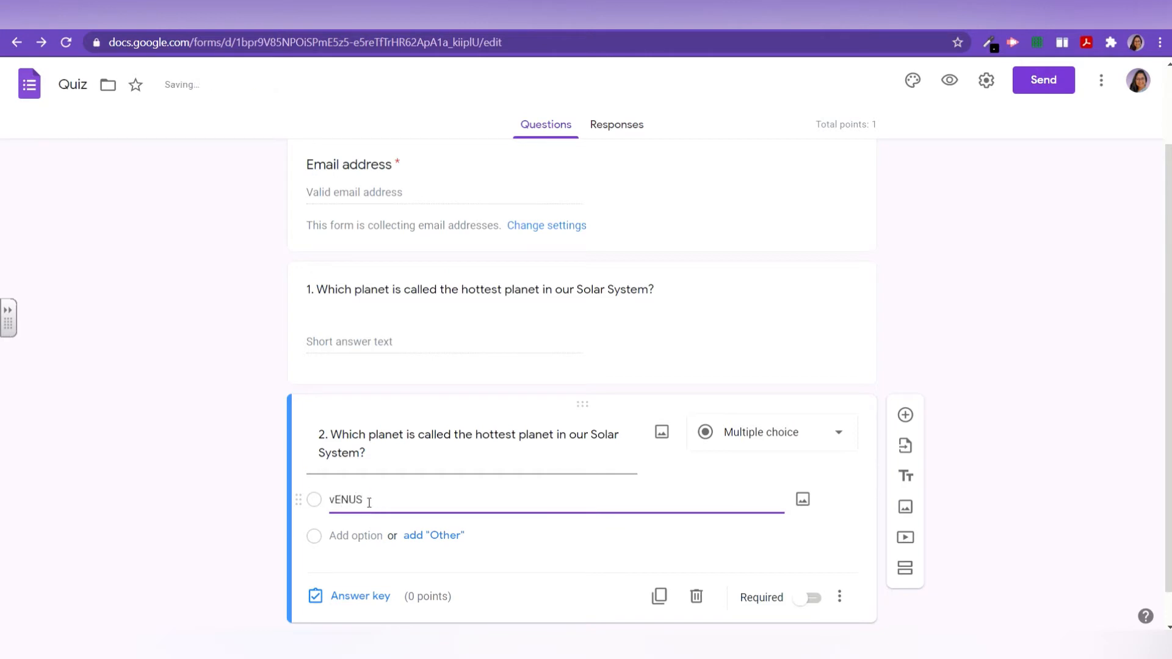
key(BackSpace)
key(BackSpace)
key(BackSpace)
key(BackSpace)
key(BackSpace)
text(Venus)
key(Return)
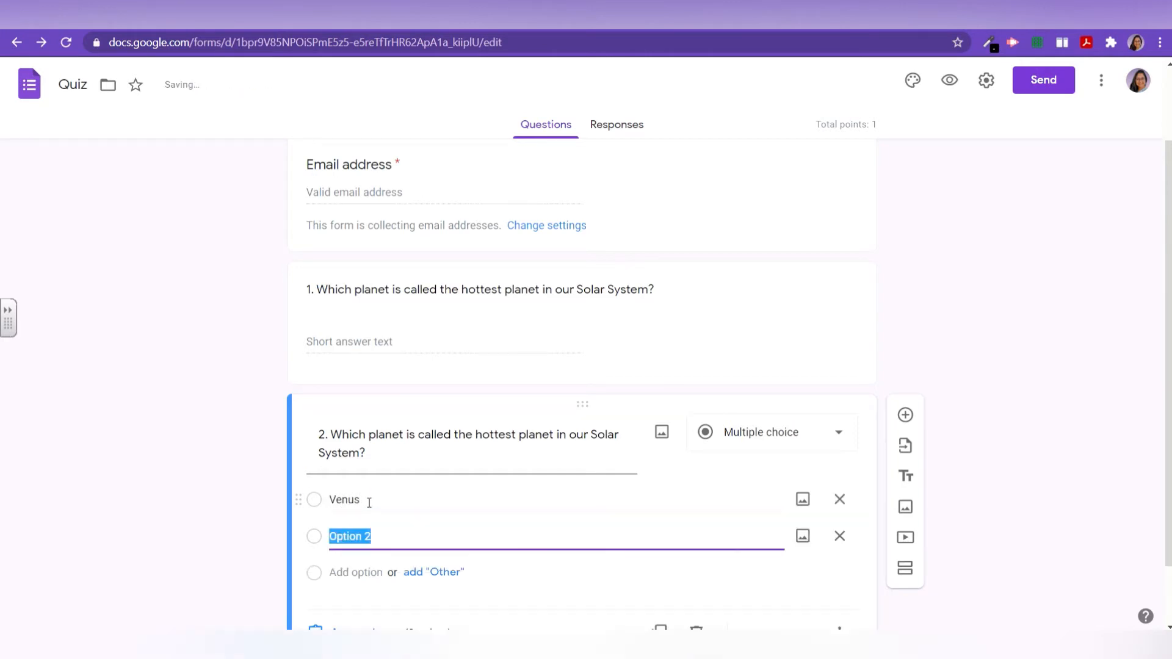
text(Saturn)
key(Return)
text(Earth)
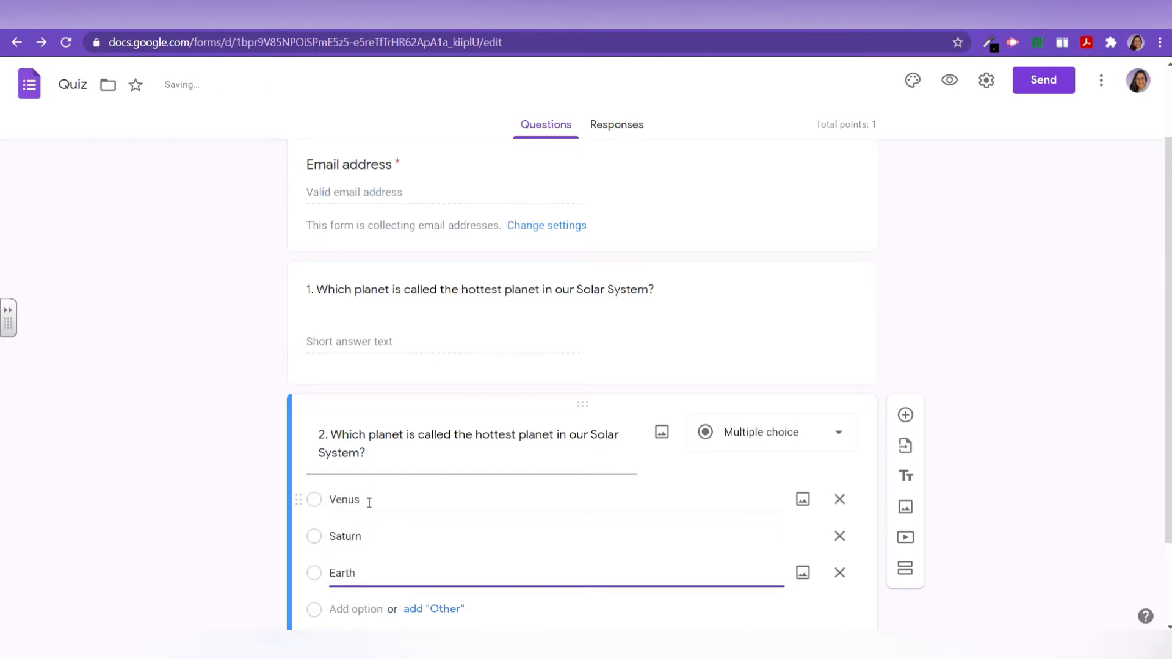
key(Return)
text(Mars)
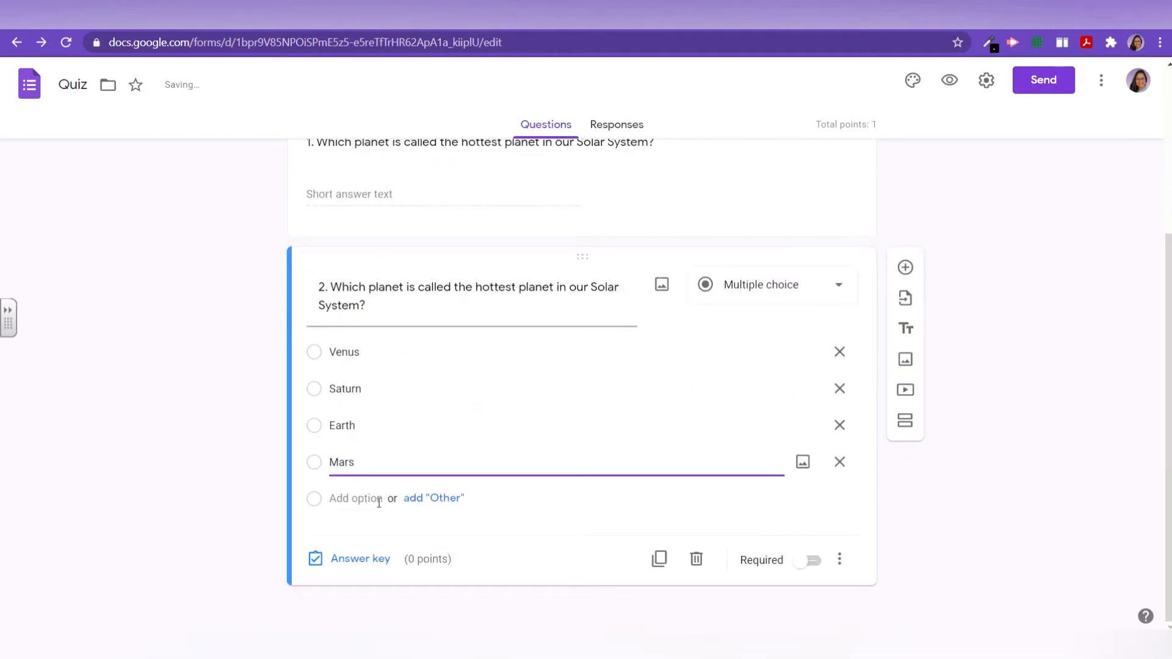
key(Return)
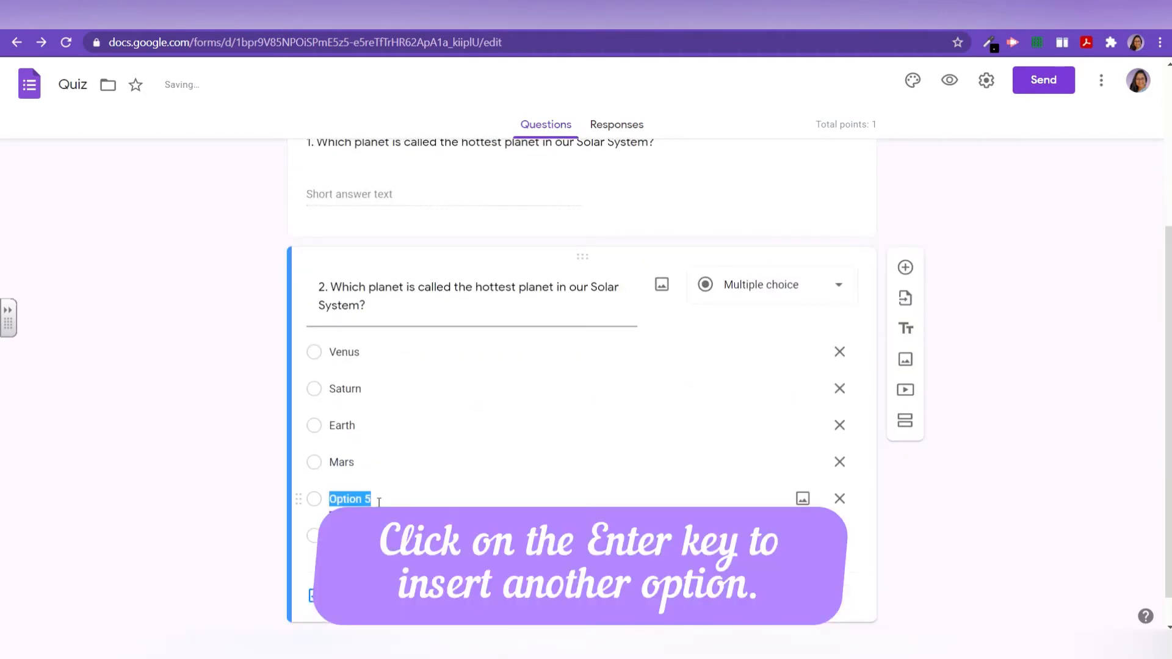
text(Mercury)
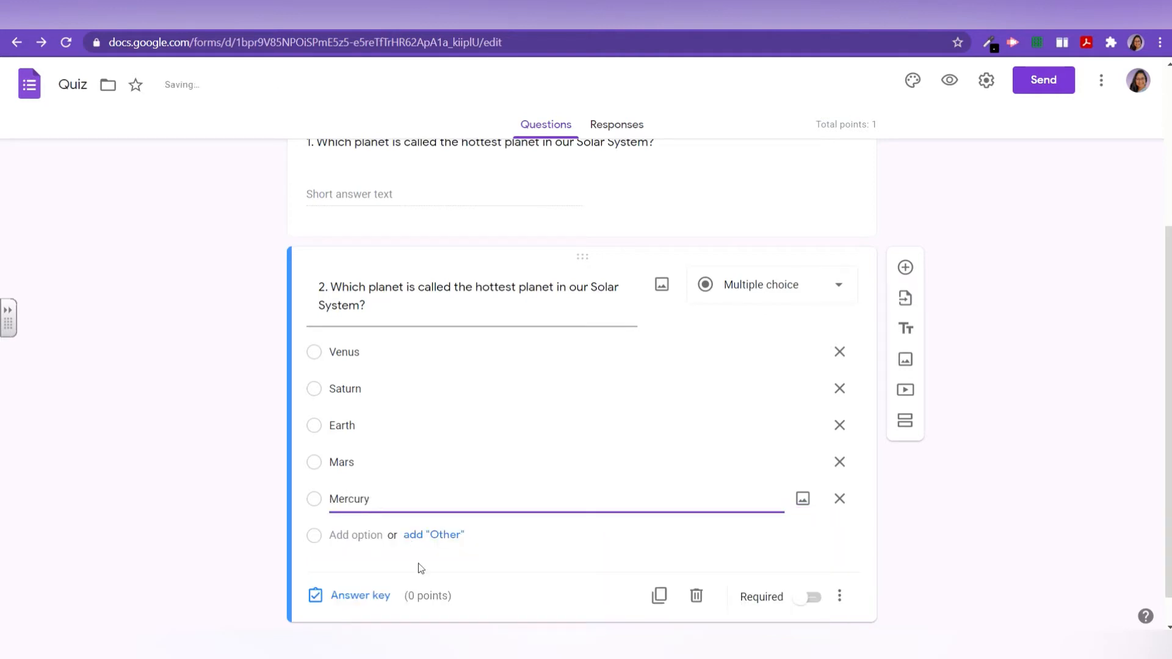
Step: Set Venus as the only correct answer in question 2's answer key
click(384, 603)
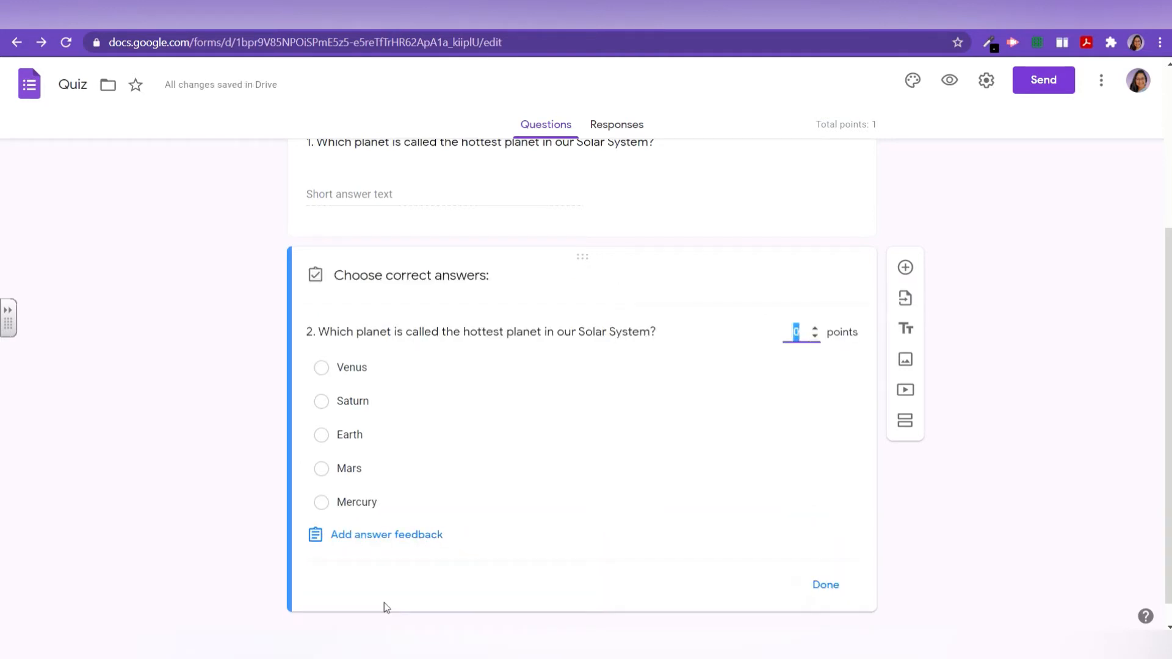
click(321, 367)
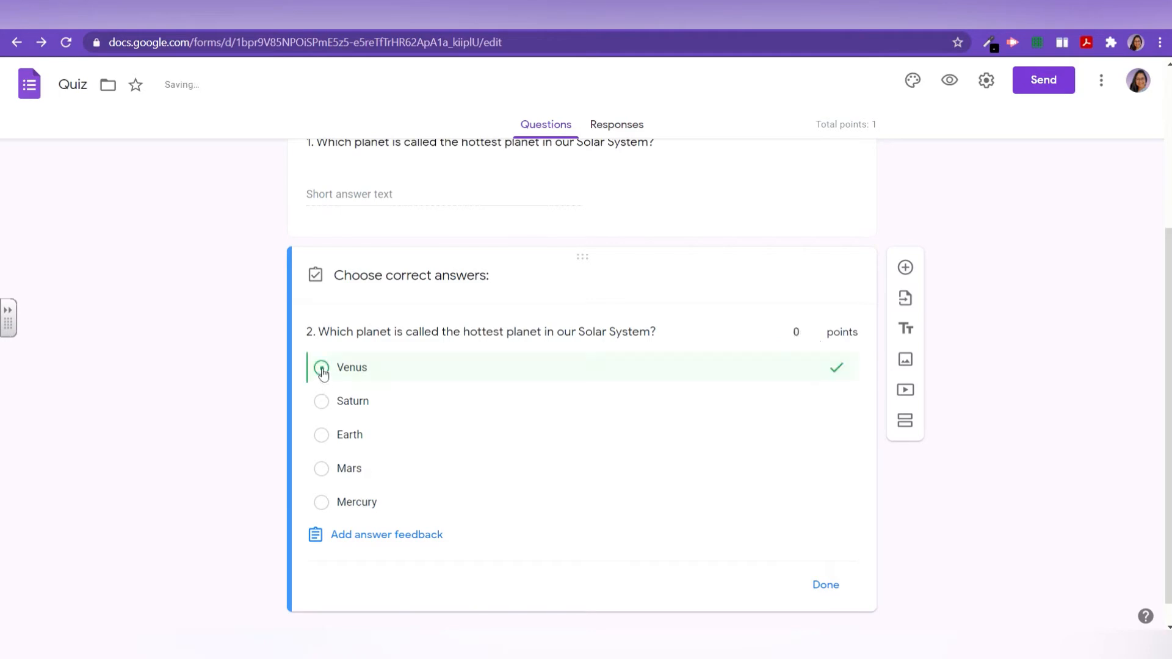
click(321, 402)
click(321, 435)
click(321, 468)
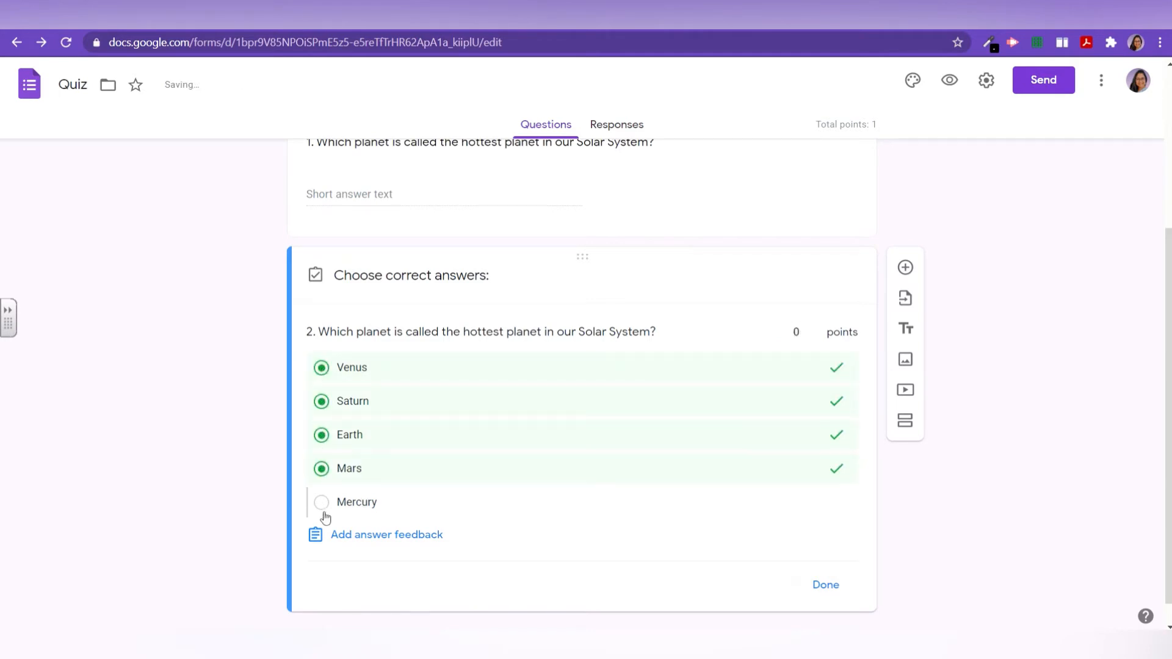
click(321, 502)
click(321, 502)
click(321, 468)
click(321, 435)
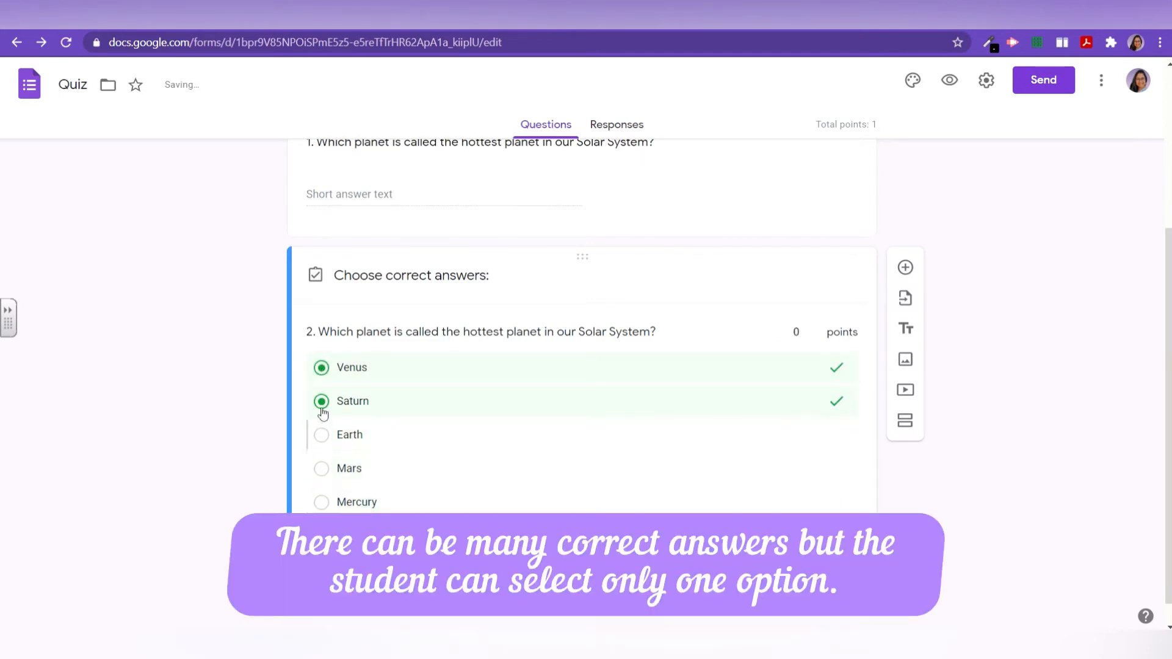
click(321, 401)
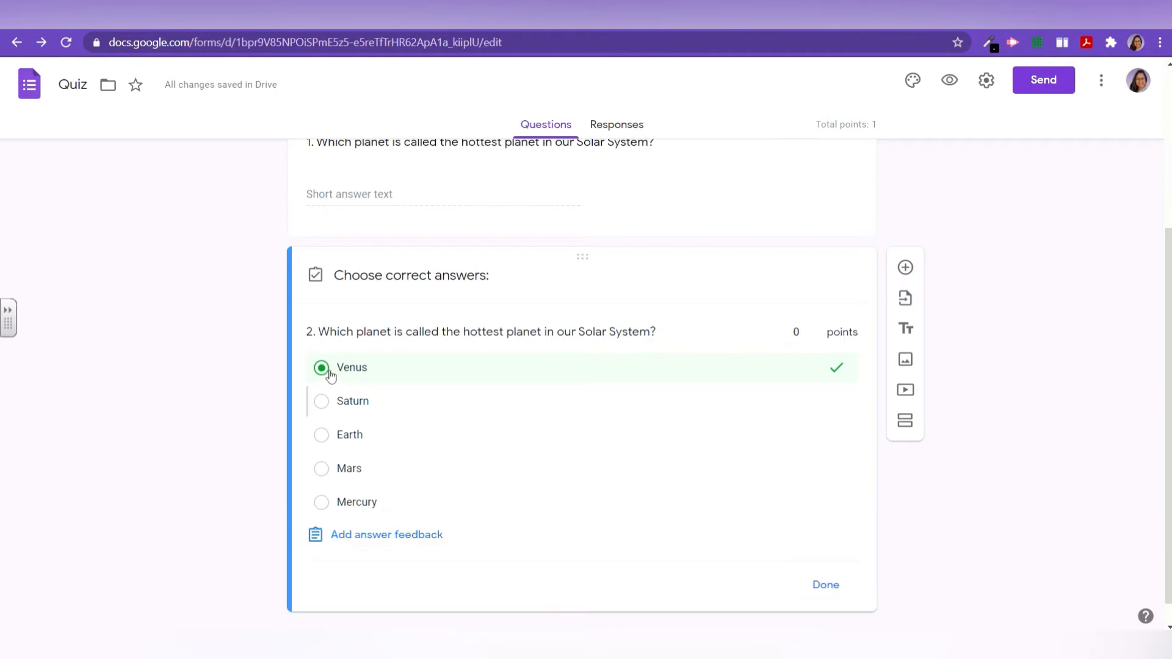
click(831, 587)
Step: Add the description 'Select any one' under question 2, then preview the form
click(839, 592)
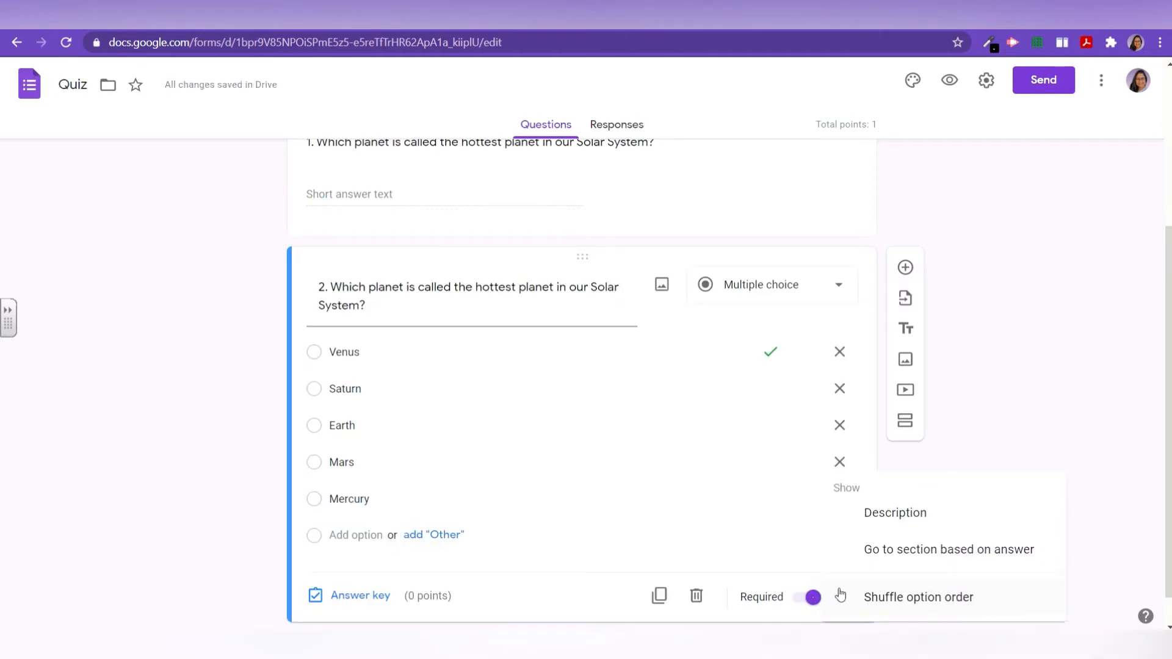
click(882, 529)
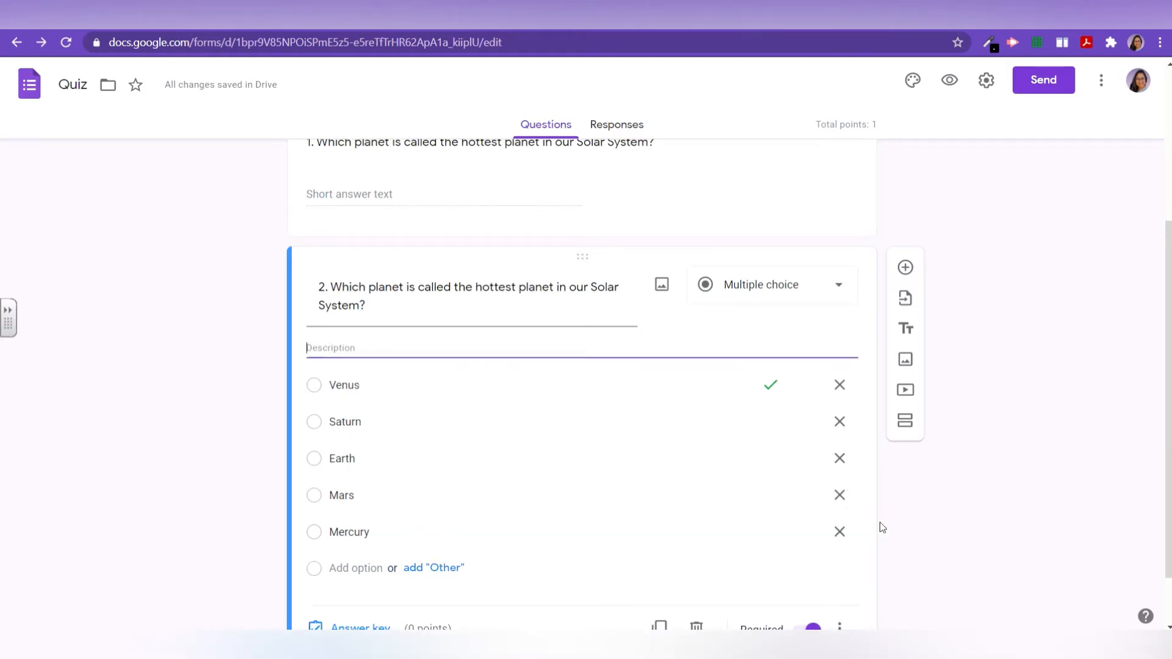
text(Select any)
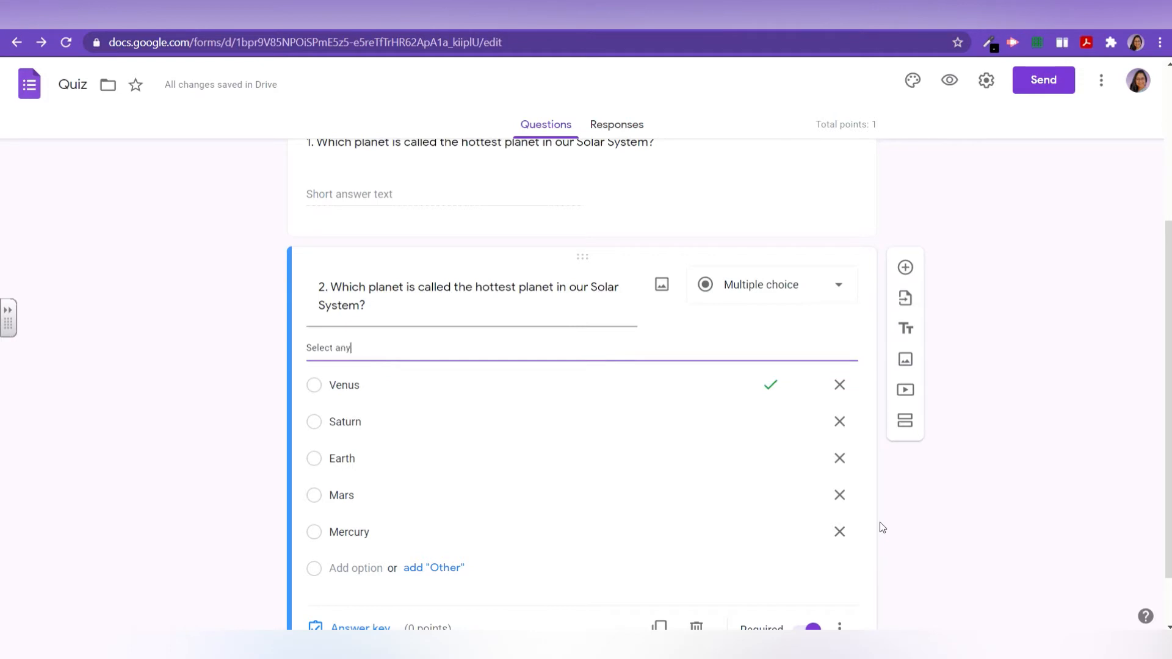
text( one)
scroll(821, 541, down, 1)
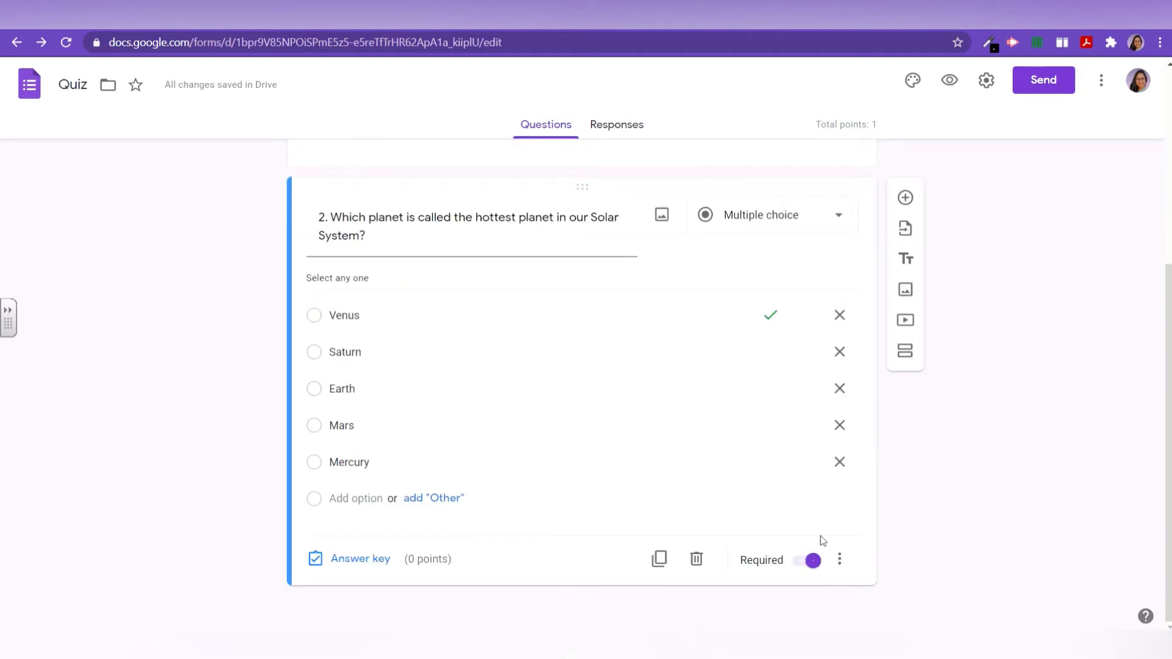
click(950, 83)
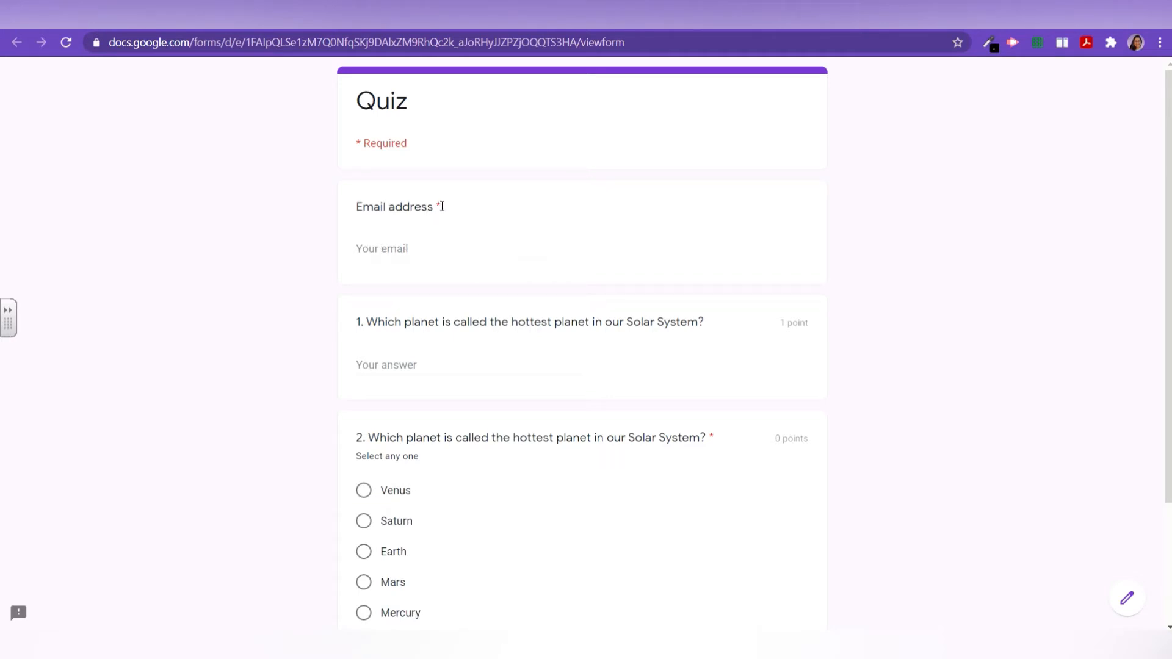
Step: Enter the respondent's email address in the preview's email field
click(390, 240)
text(k)
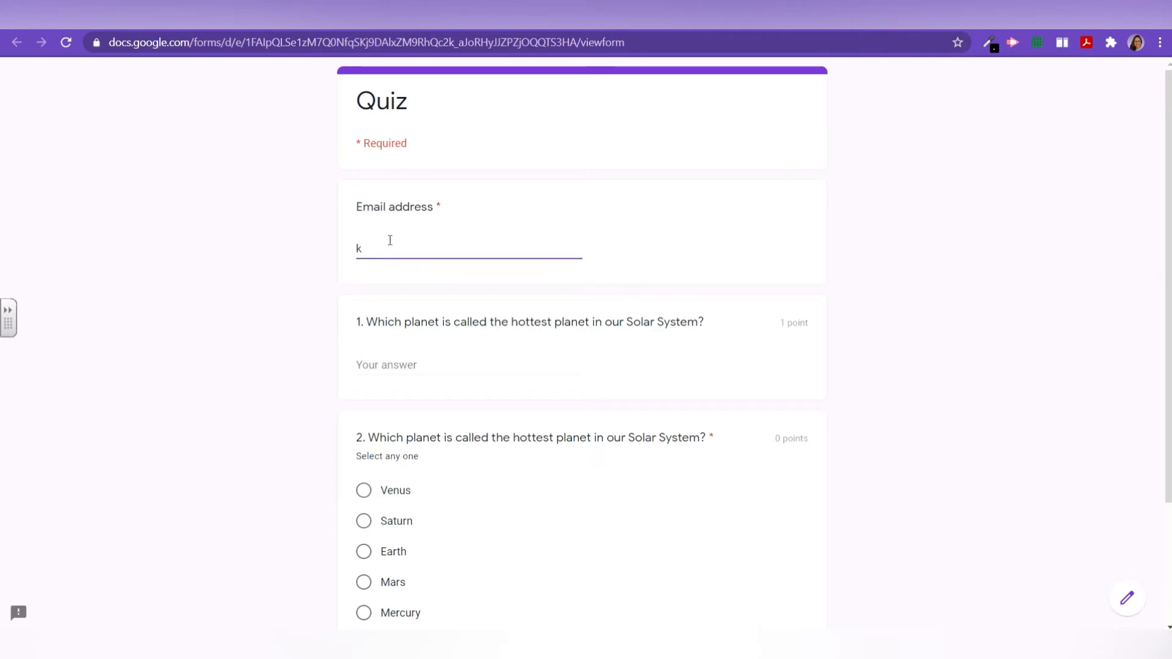
key(BackSpace)
scroll(489, 275, down, 3)
click(530, 281)
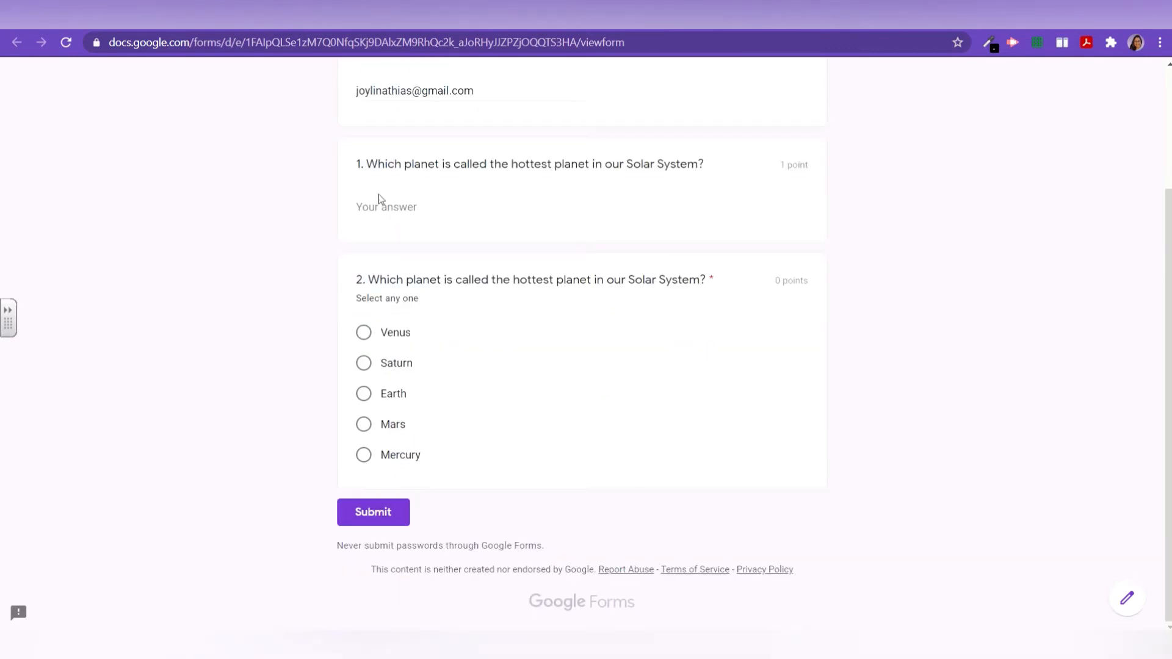
Step: Answer 'VENus' for question 1, choose Venus for question 2, and submit the response
click(385, 210)
text(VEN)
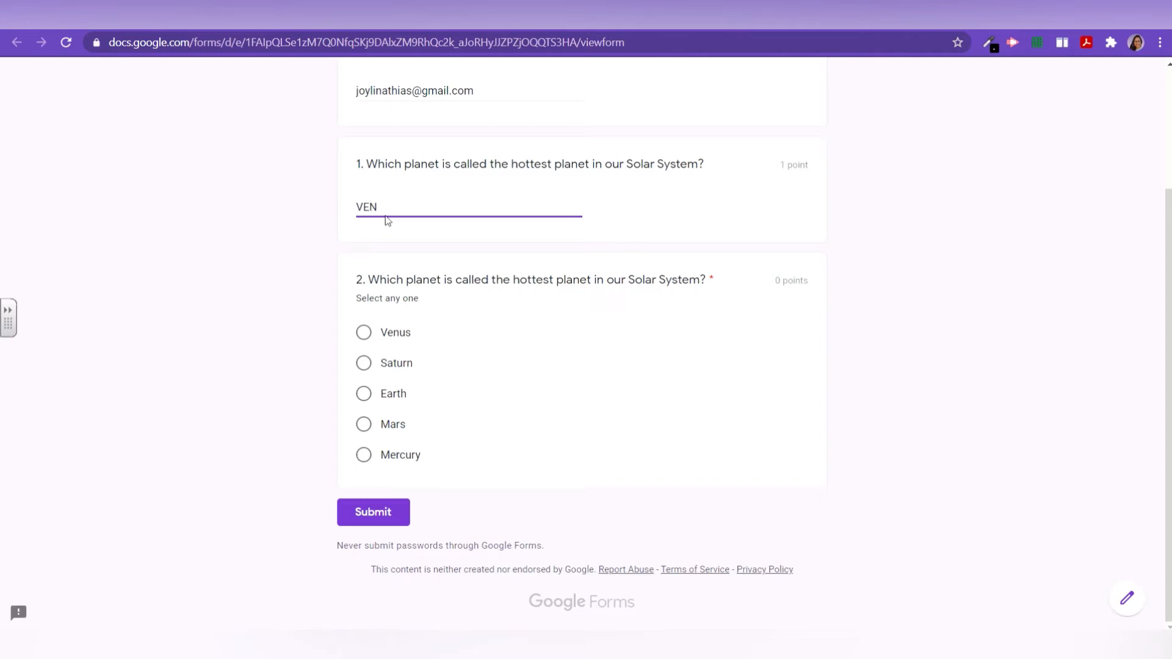
text(us)
click(363, 333)
click(389, 518)
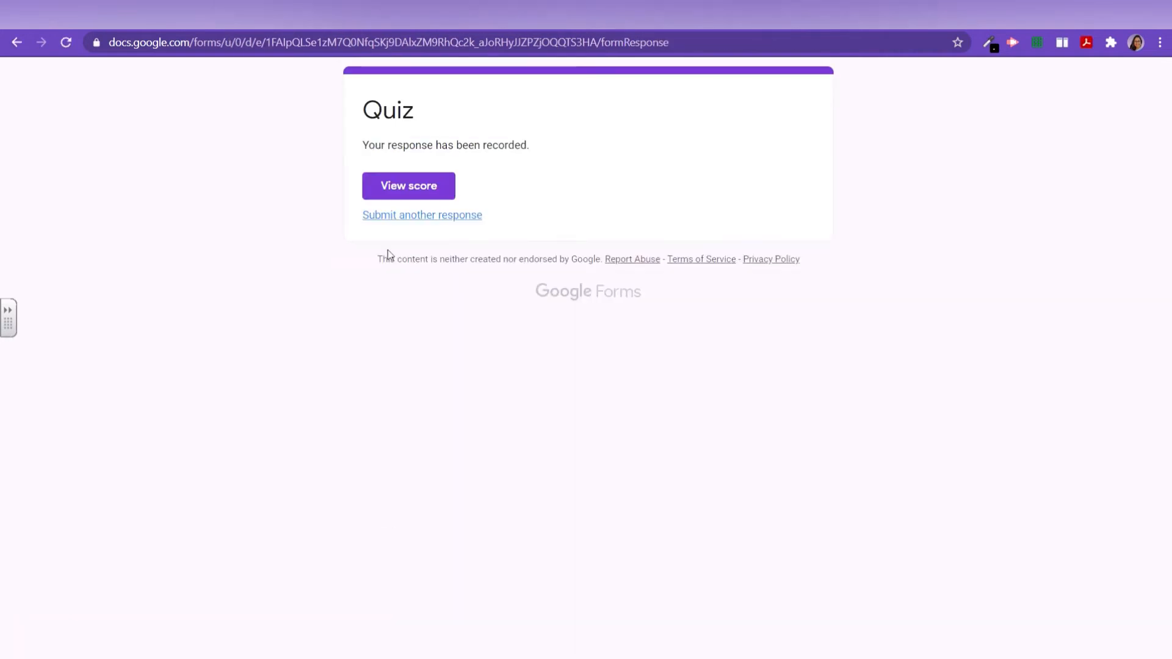
Step: Review the 0/1 score with question 1 marked wrong, then add a blank question after question 2
click(405, 195)
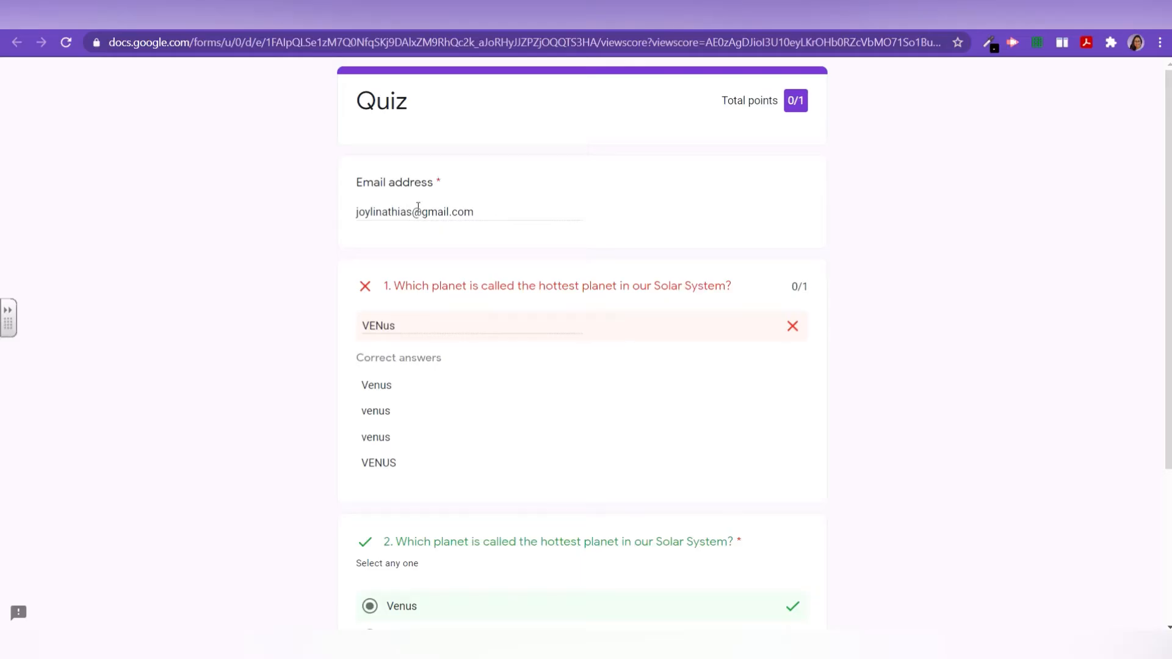
drag(724, 100, 824, 119)
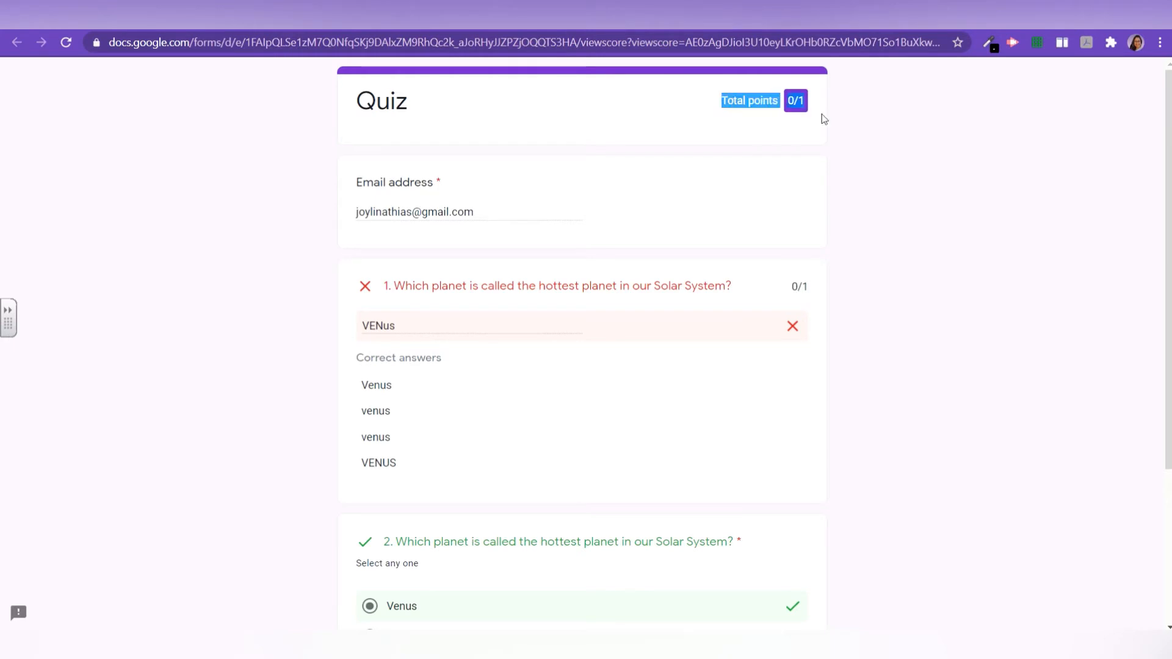
scroll(702, 391, down, 4)
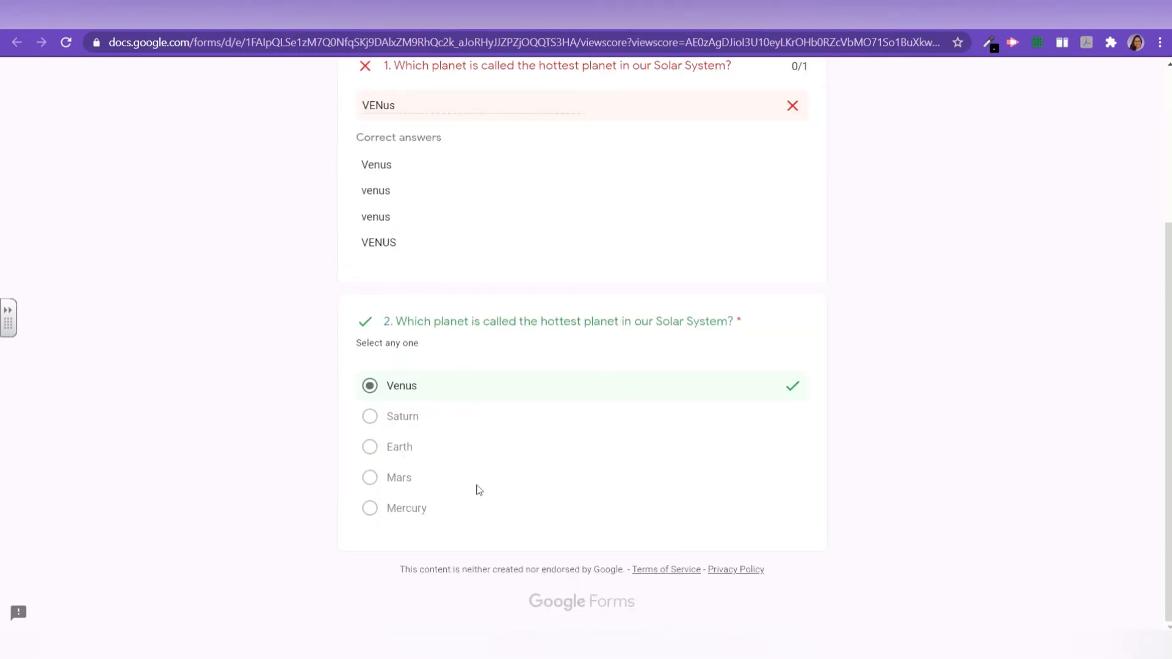
scroll(485, 483, up, 4)
scroll(464, 462, down, 4)
scroll(429, 288, up, 3)
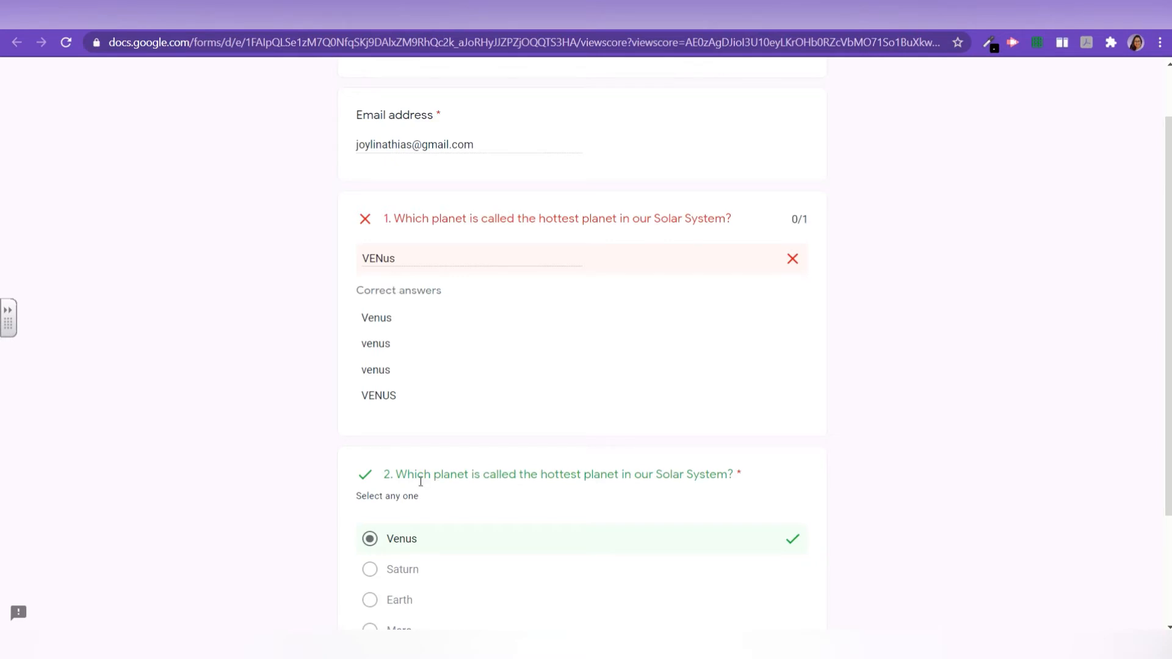
scroll(445, 478, up, 2)
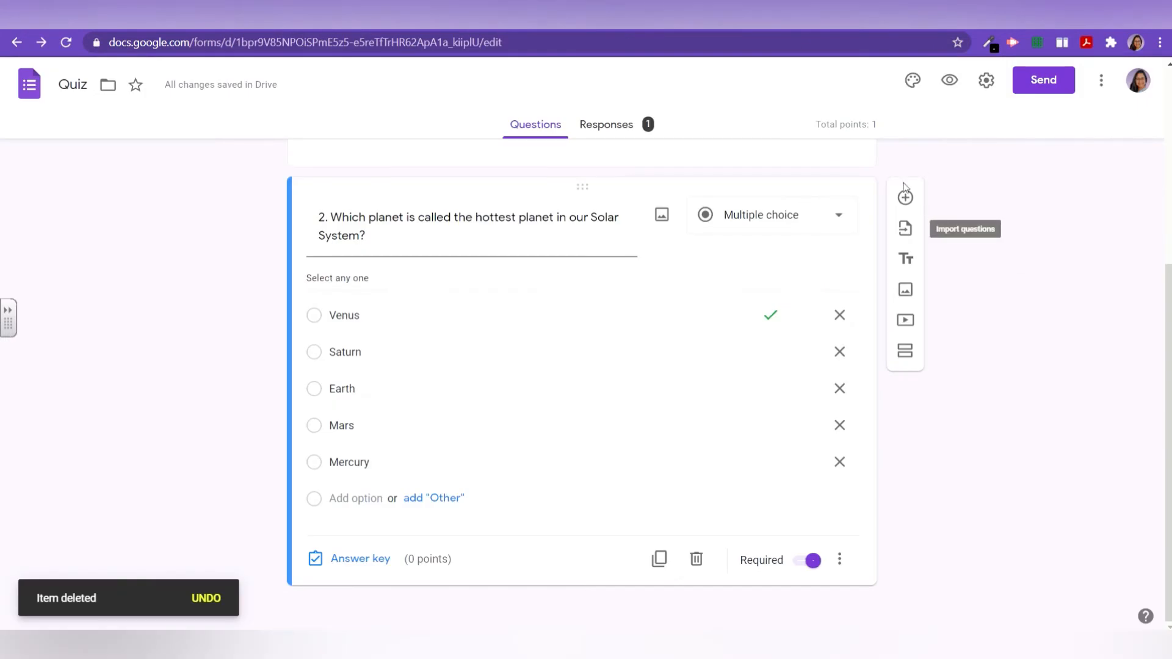
click(905, 190)
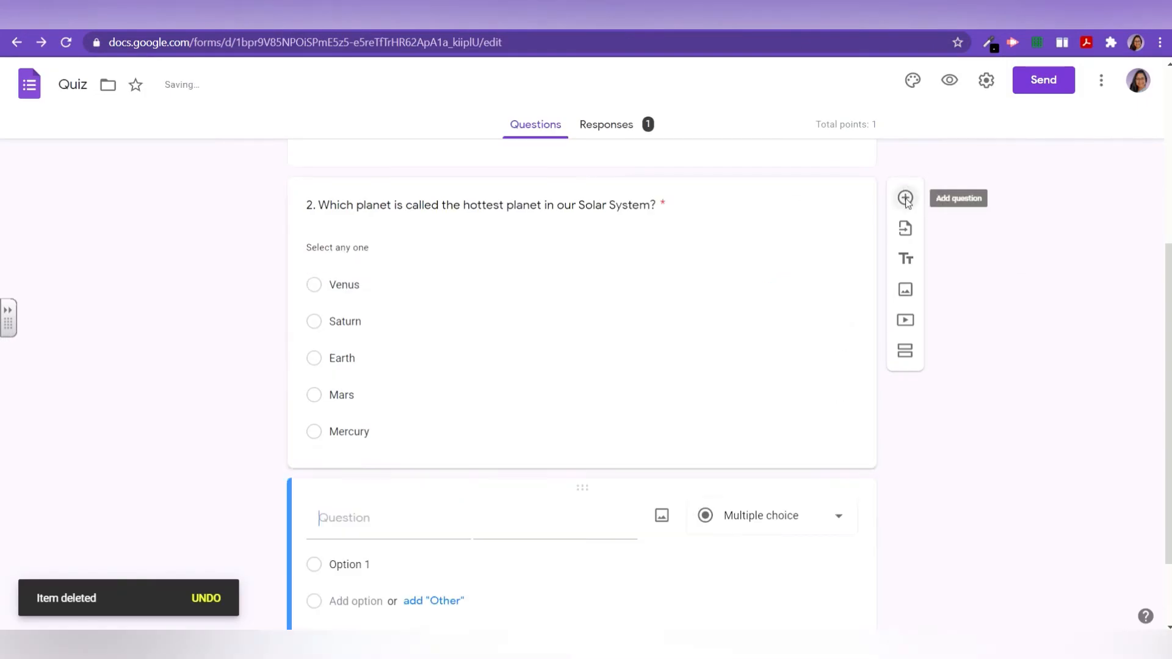
Step: Create checkbox question '3. Which of the planets have rings?' with Saturn, Neptune, Mars, Earth, Venus
text(3.)
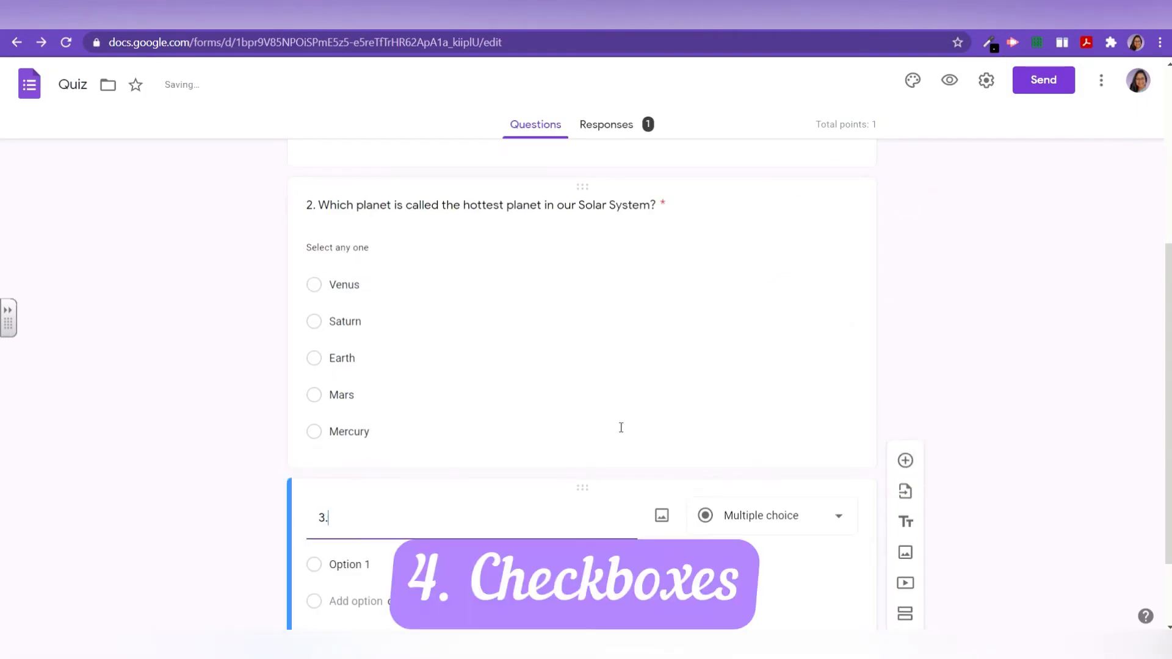
click(794, 521)
click(727, 305)
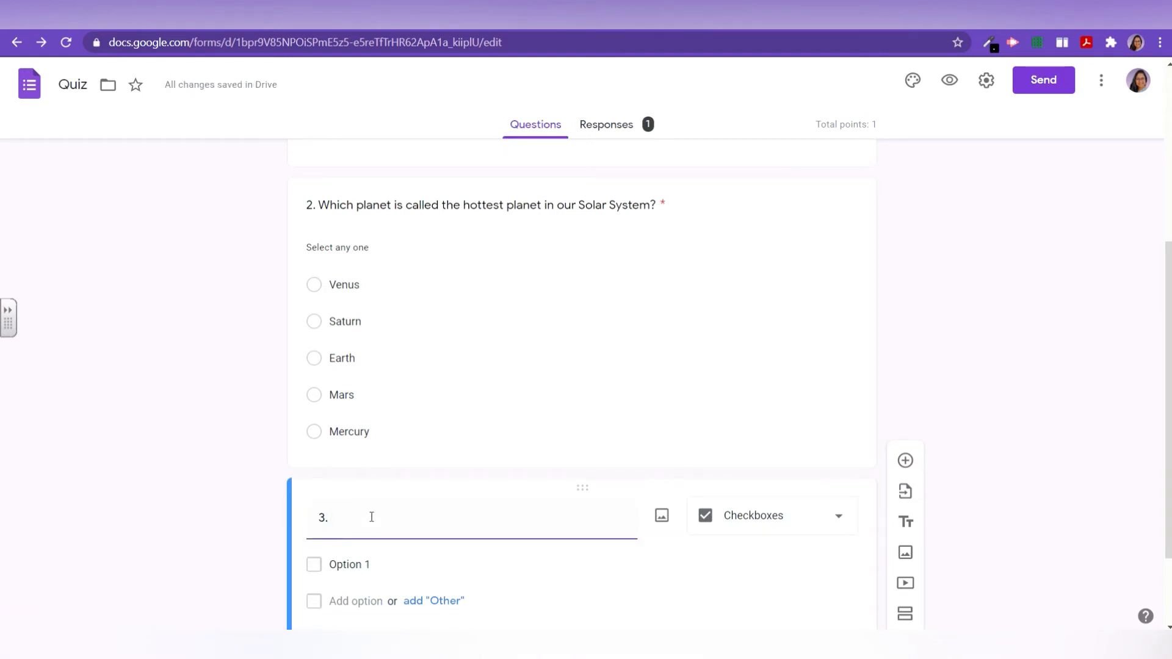
text(Which of the planets have rings?)
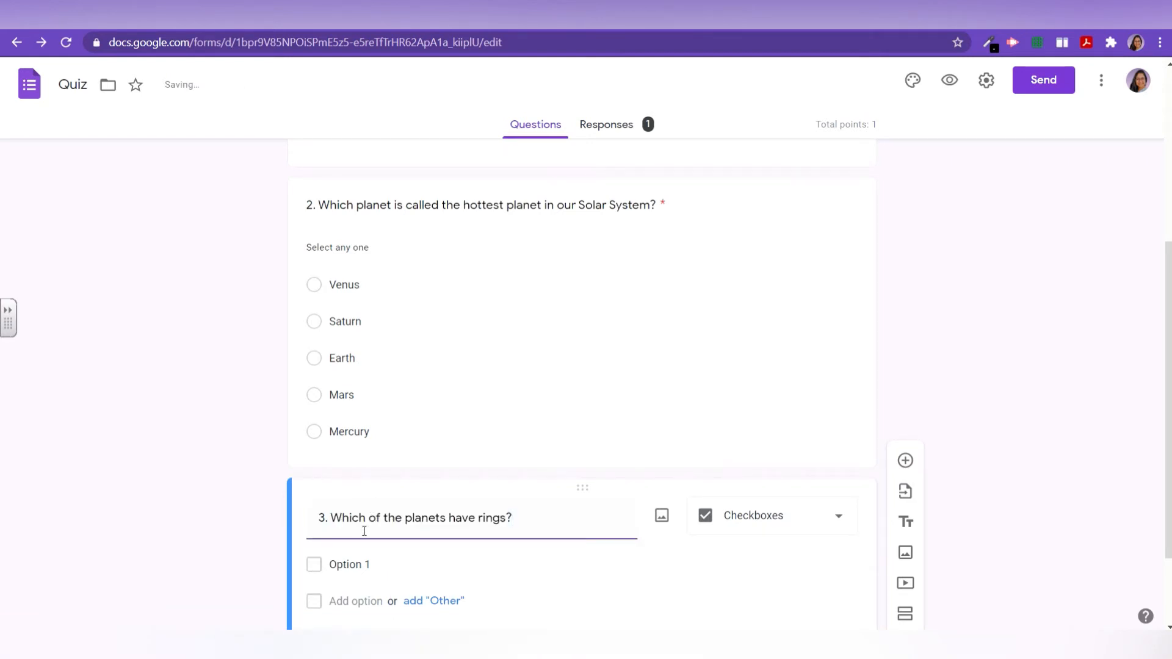
scroll(367, 530, down, 2)
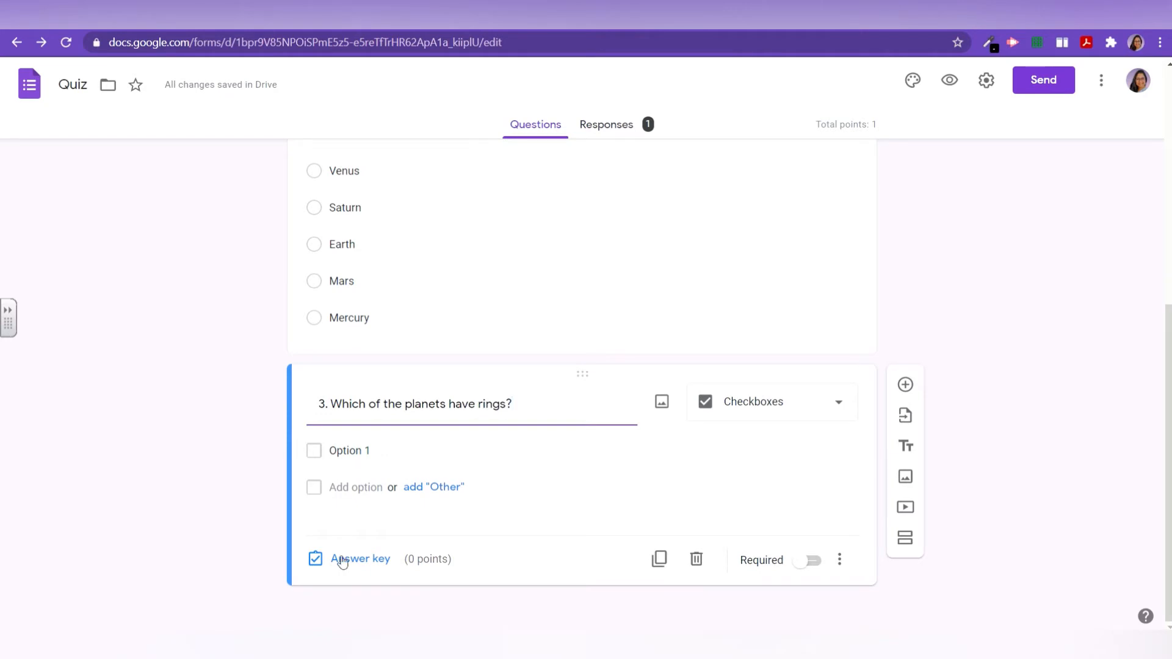
click(353, 455)
text(Saturn Neptune Mars Earth Venus)
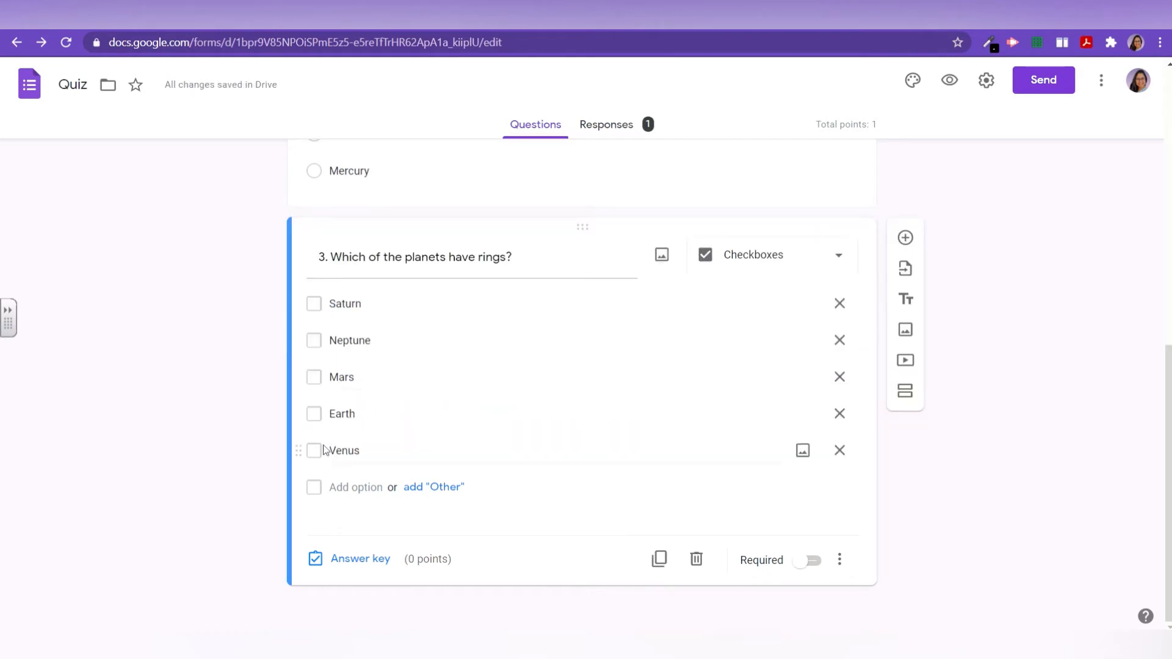
click(360, 561)
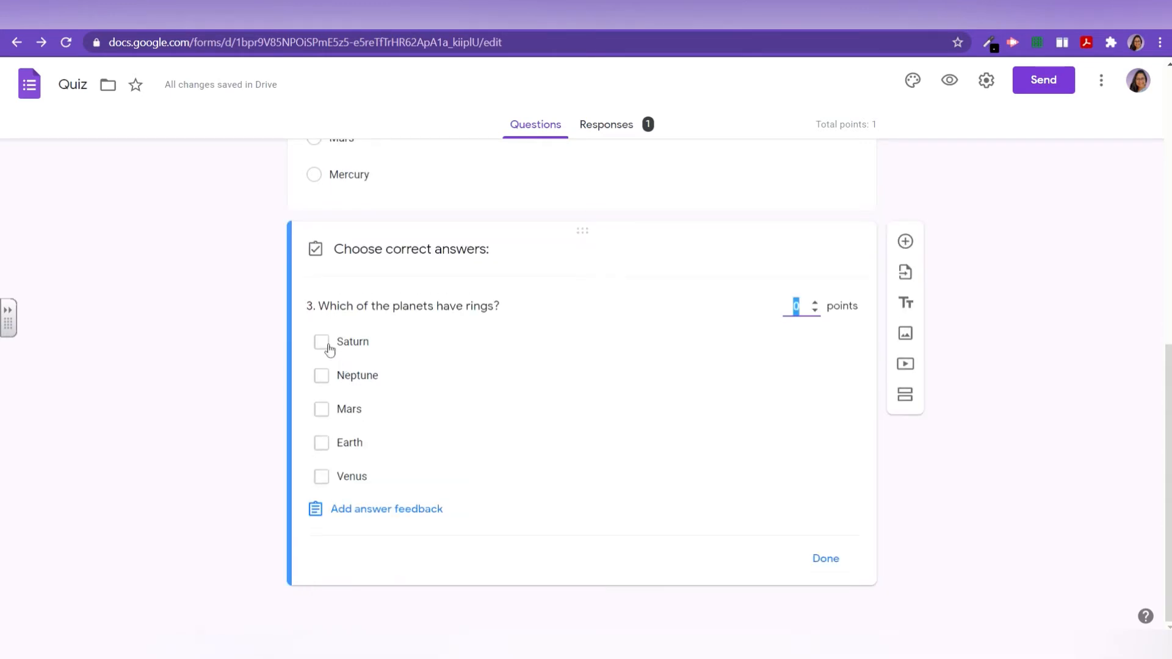
Step: Mark Saturn and Neptune as question 3's correct answers, worth 1 point
click(324, 344)
click(324, 383)
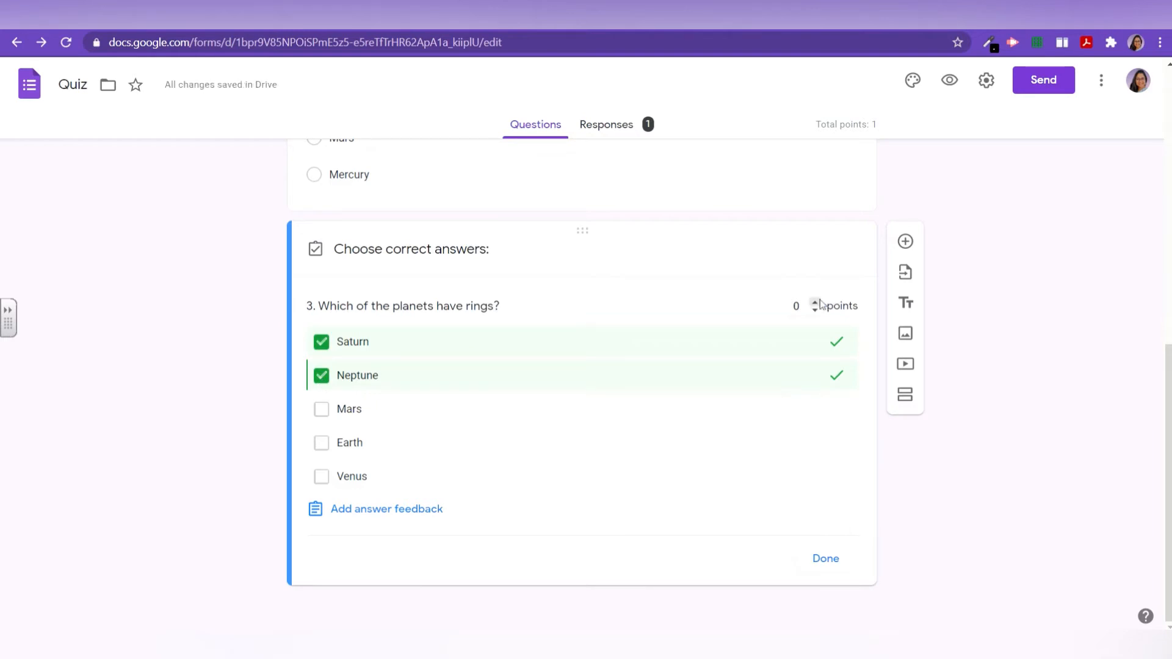
click(819, 561)
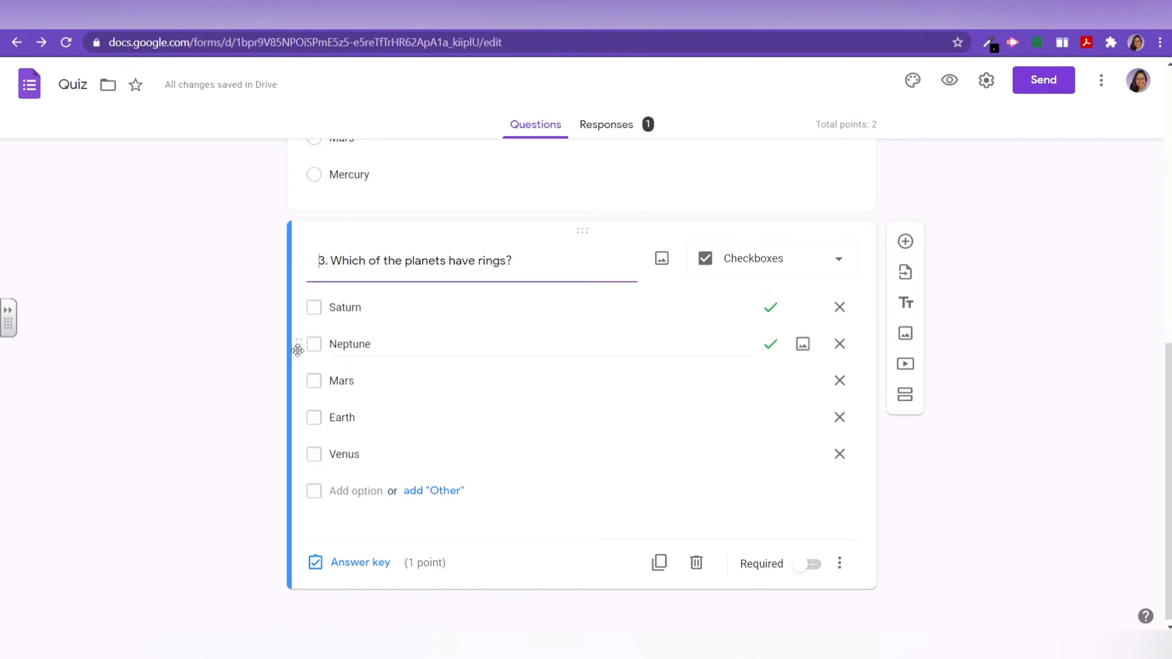
Step: Move Neptune below Earth in question 3's options and make the question required
drag(302, 340, 313, 403)
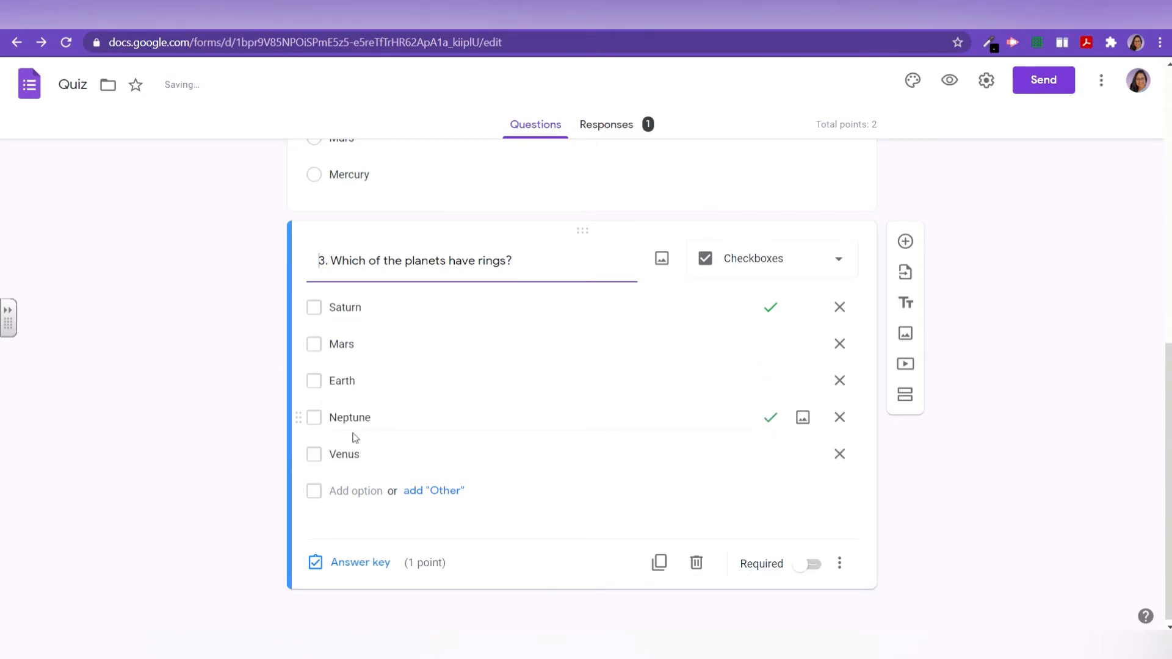
click(808, 572)
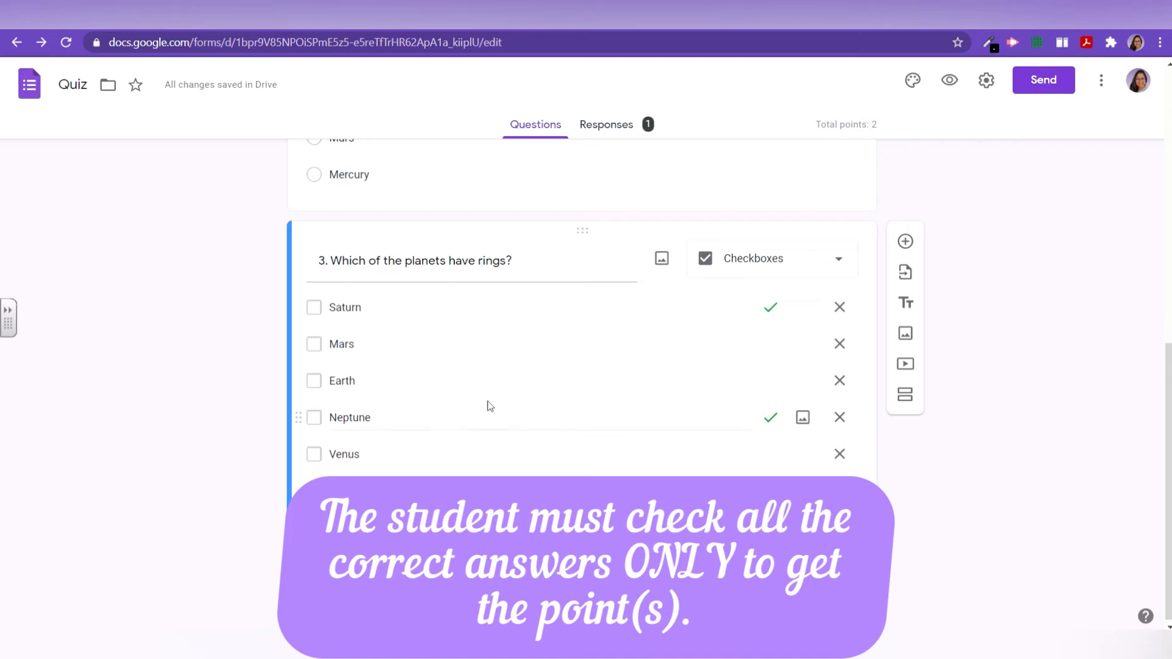
scroll(489, 406, up, 1)
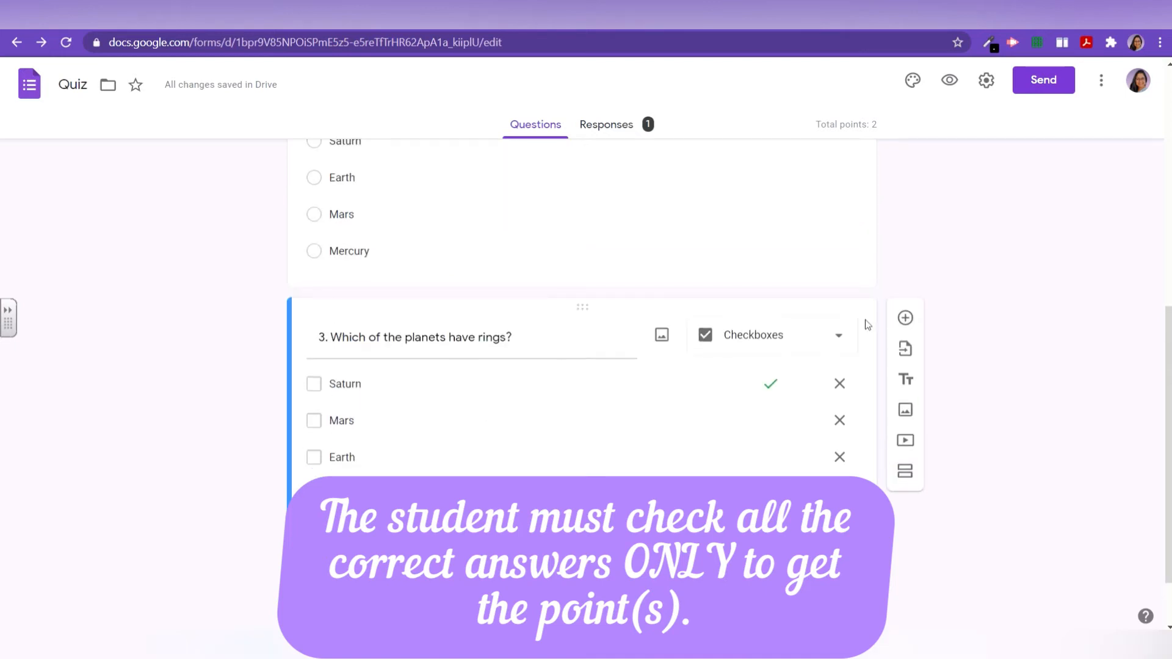
scroll(382, 533, down, 1)
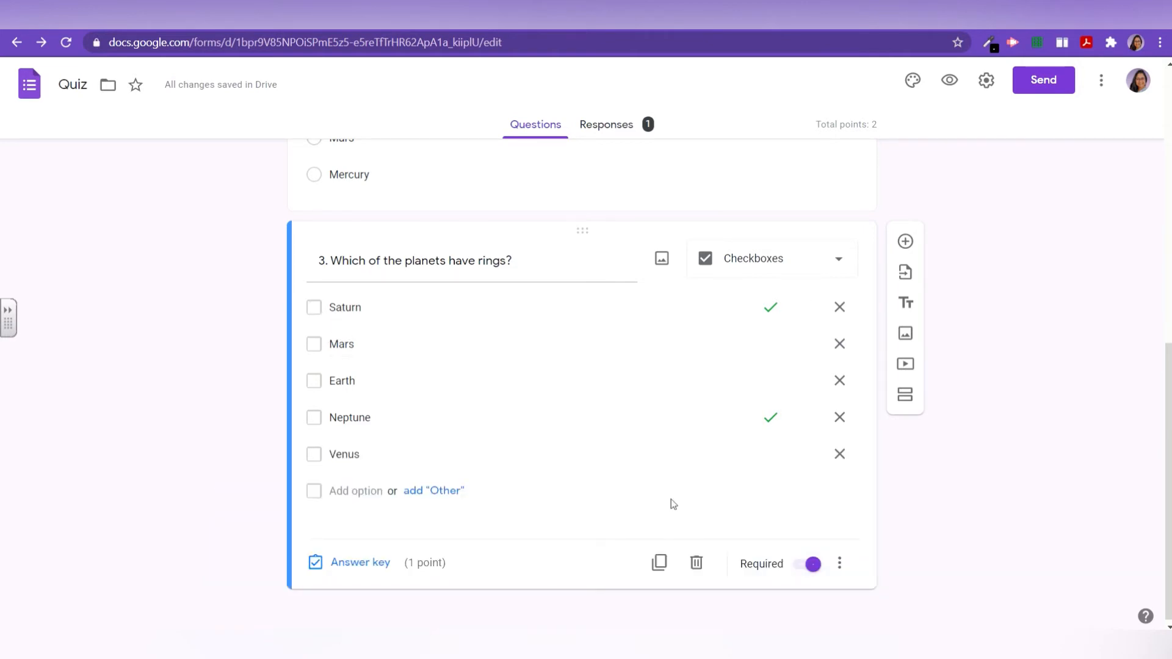
Step: Add question '4.' after question 3 as a dropdown question
click(906, 241)
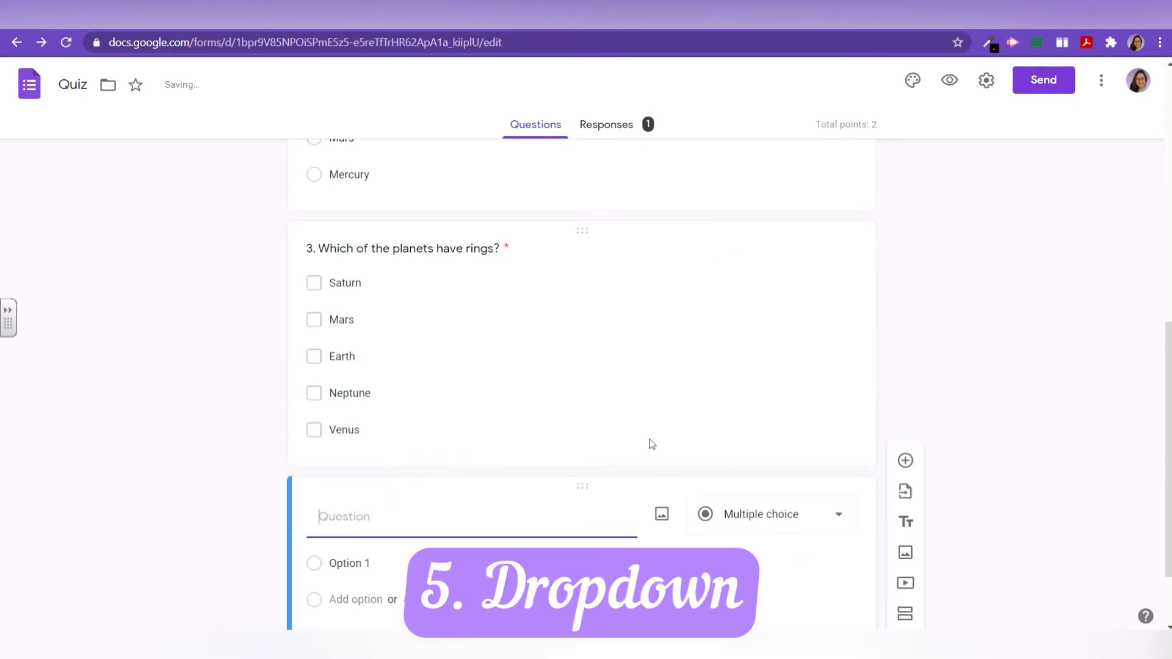
text(4.)
click(780, 520)
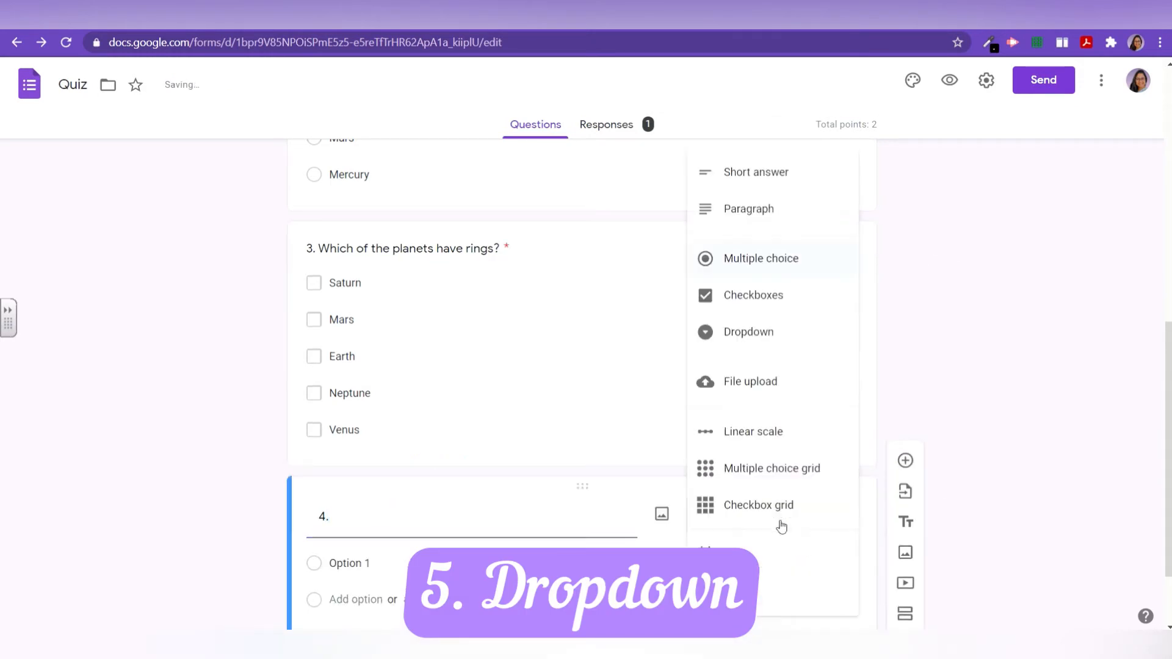
click(719, 338)
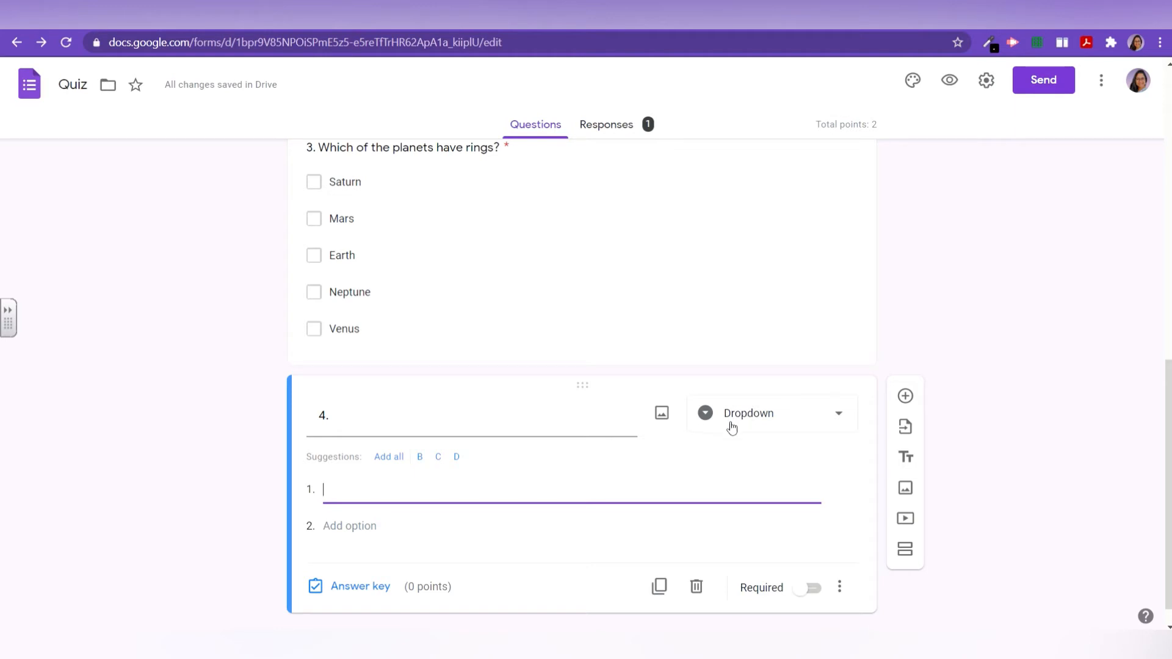
Step: Enter dropdown options A through F and title the question '4. Select the section'
key(Return)
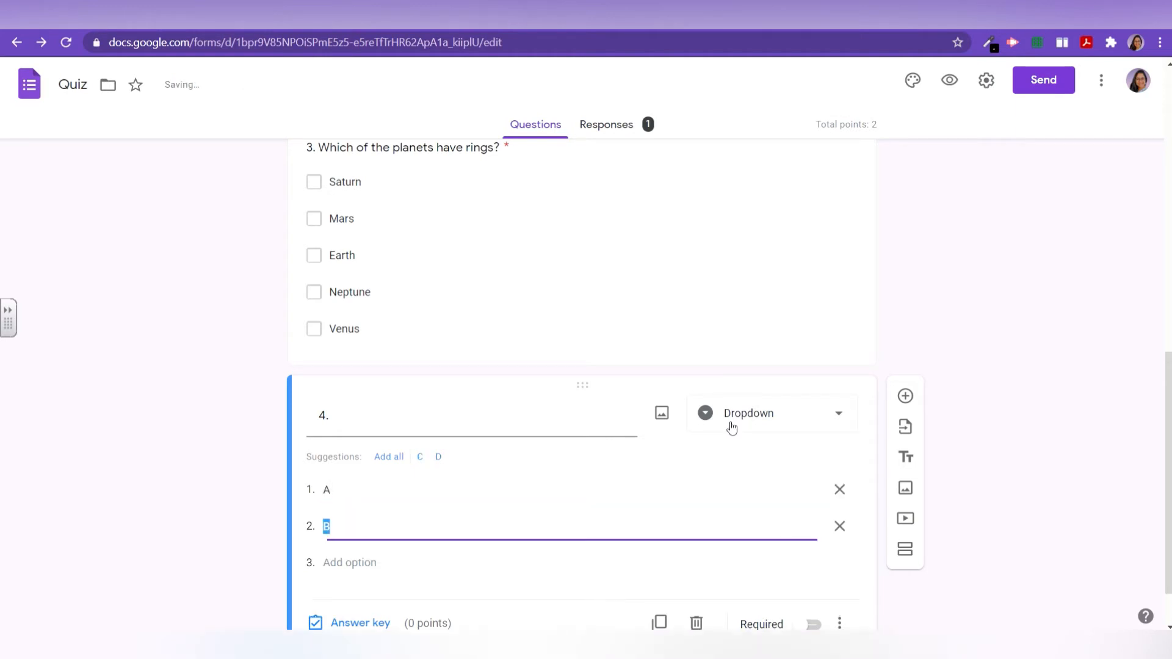
key(Return)
key(Return)
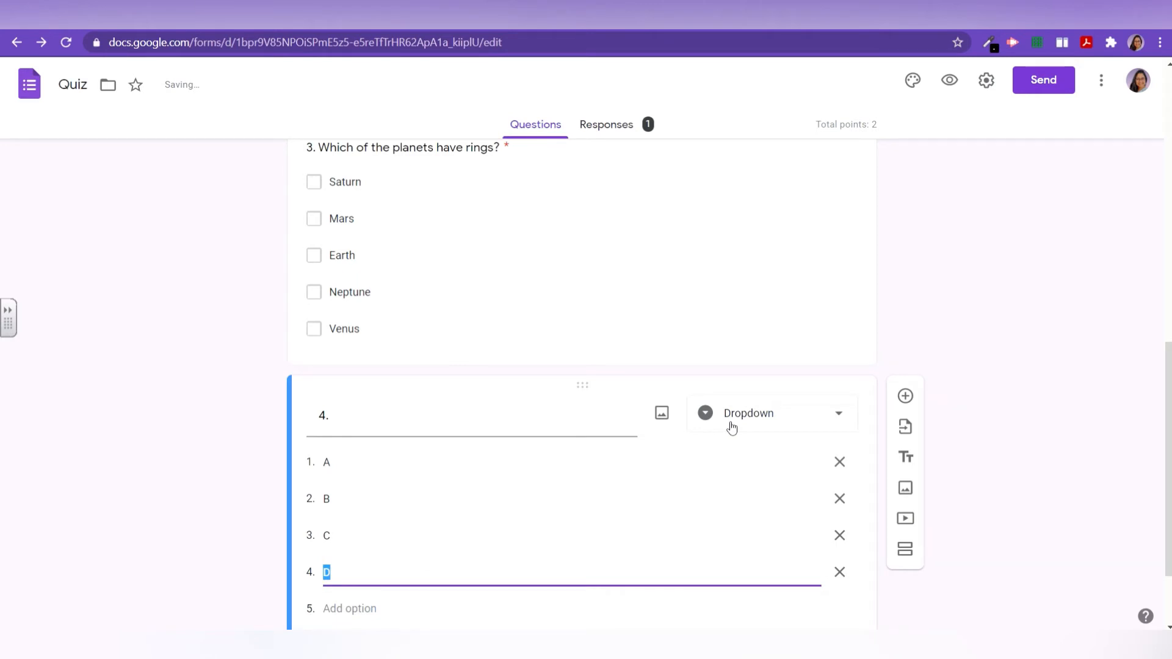
key(Return)
text(E)
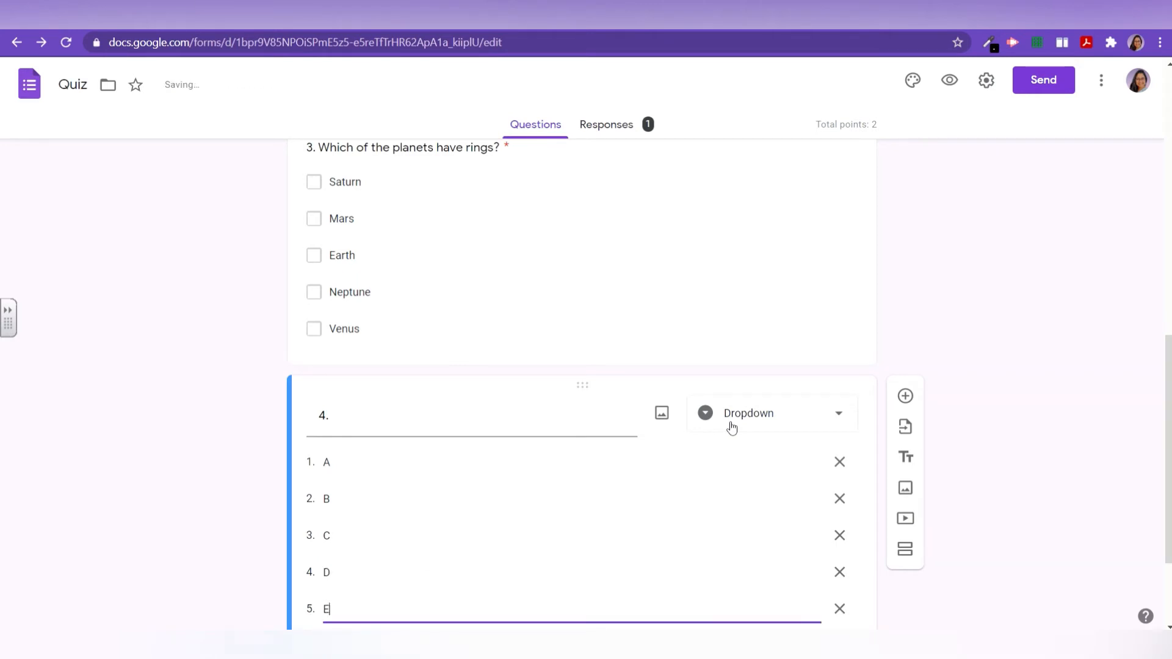
key(Return)
text(F)
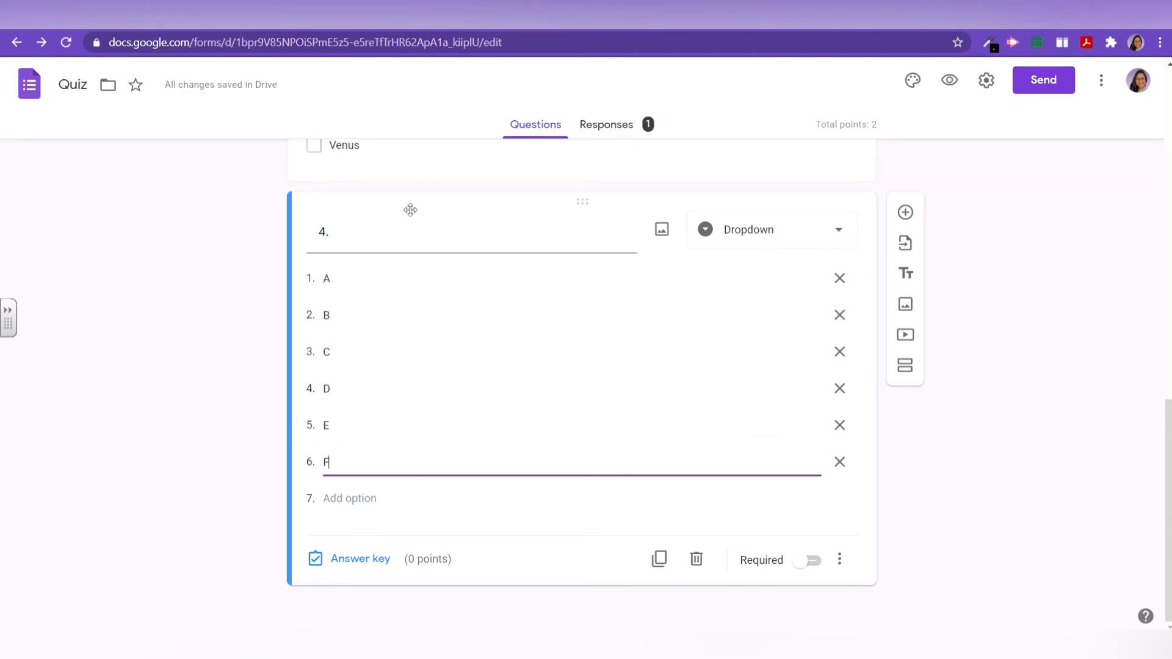
click(407, 240)
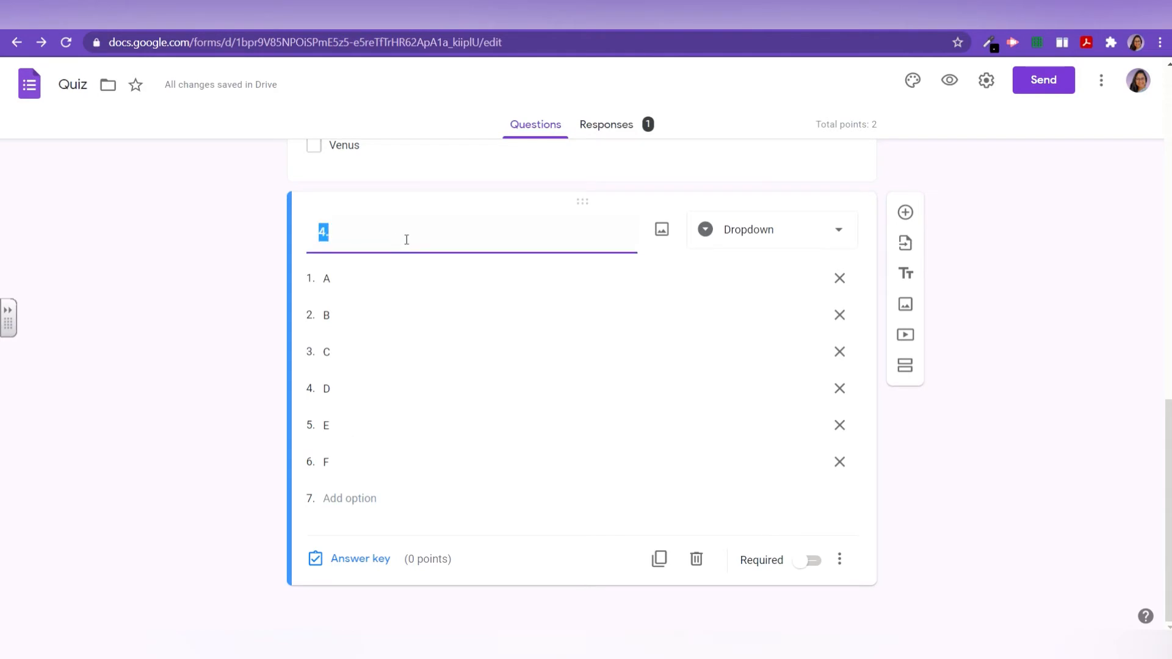
text(Select the )
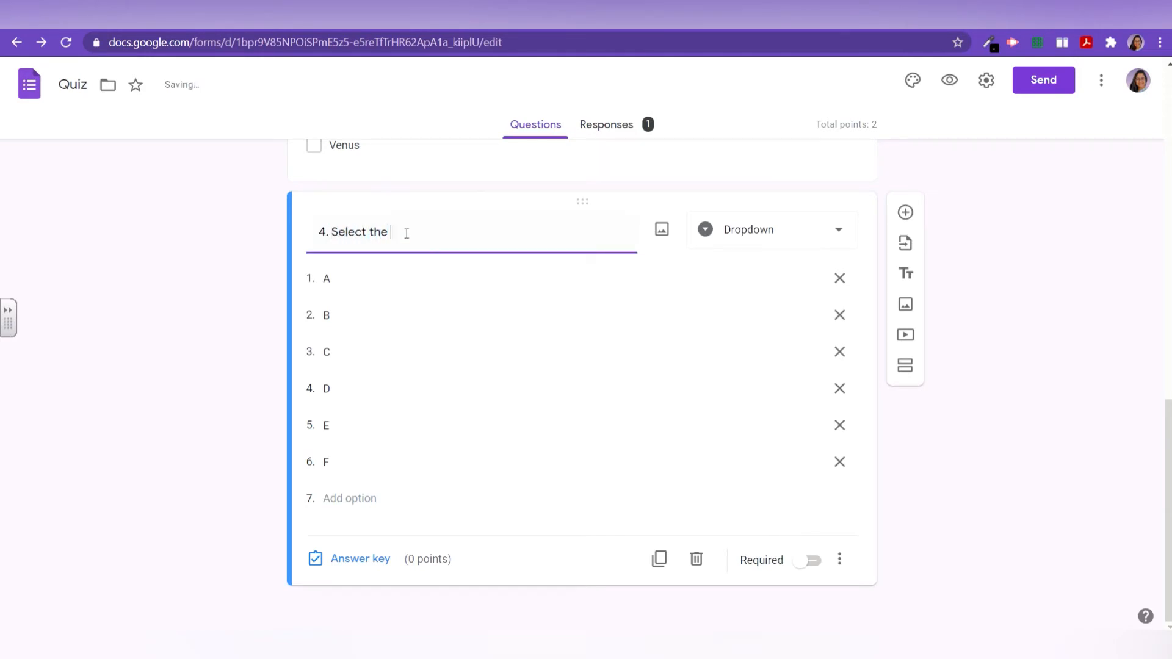
text(section)
Step: Turn on 'Go to section based on answer' for question 4
click(841, 561)
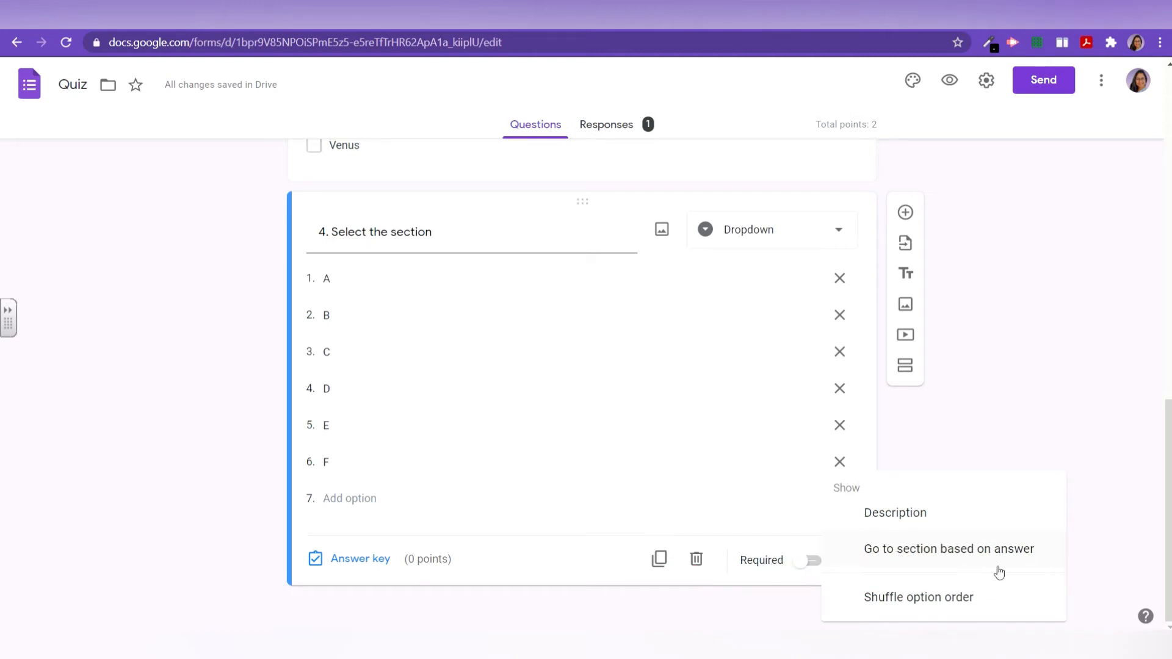
click(918, 563)
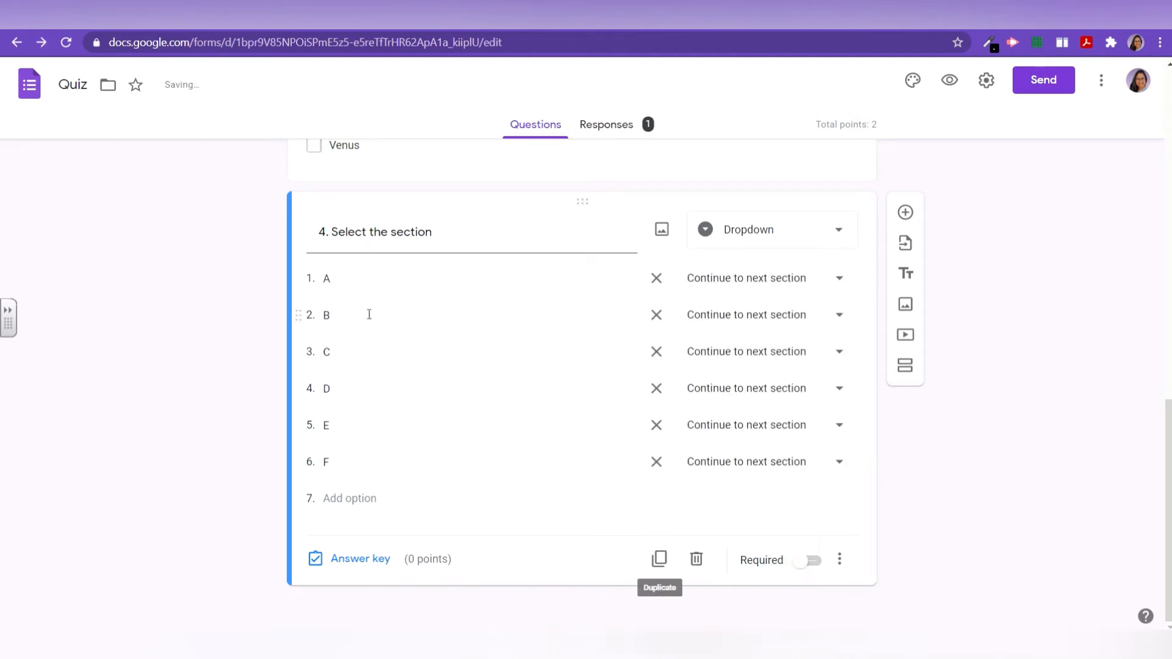
click(338, 279)
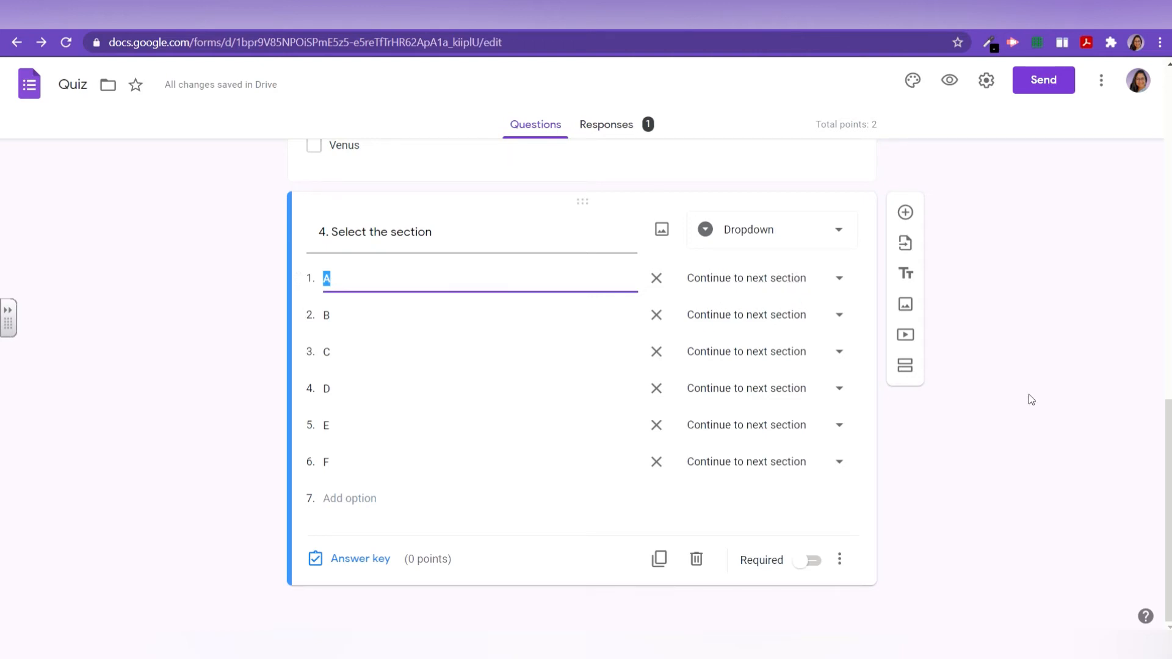
click(1027, 525)
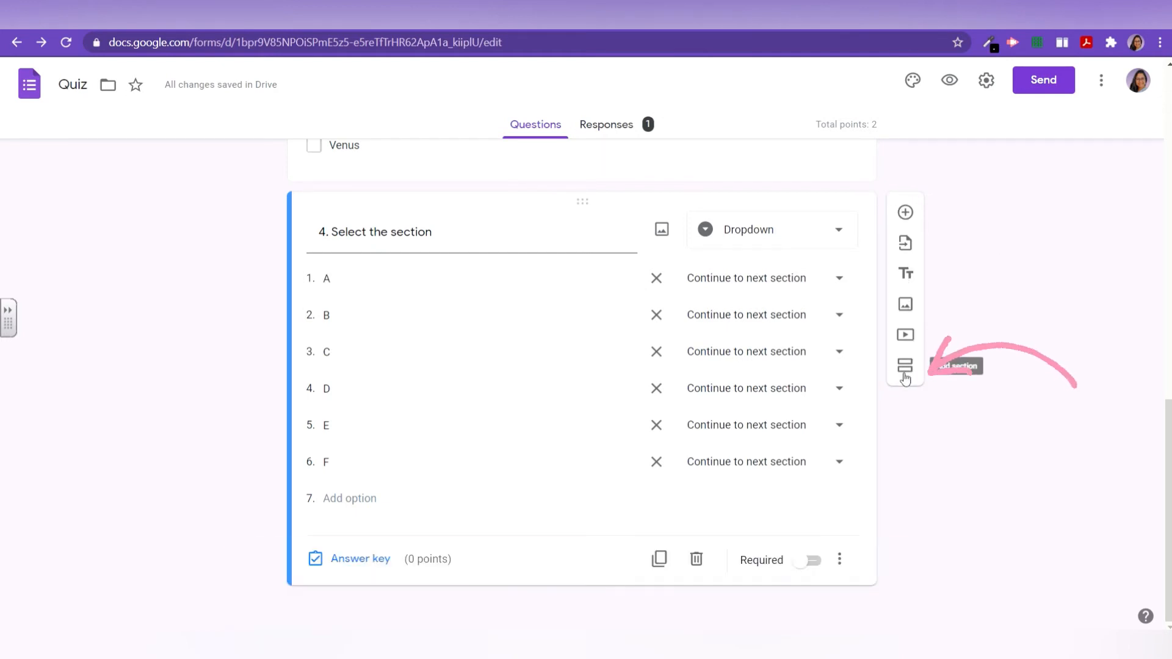
Step: Add a section after question 4 titled 'section b'
click(906, 369)
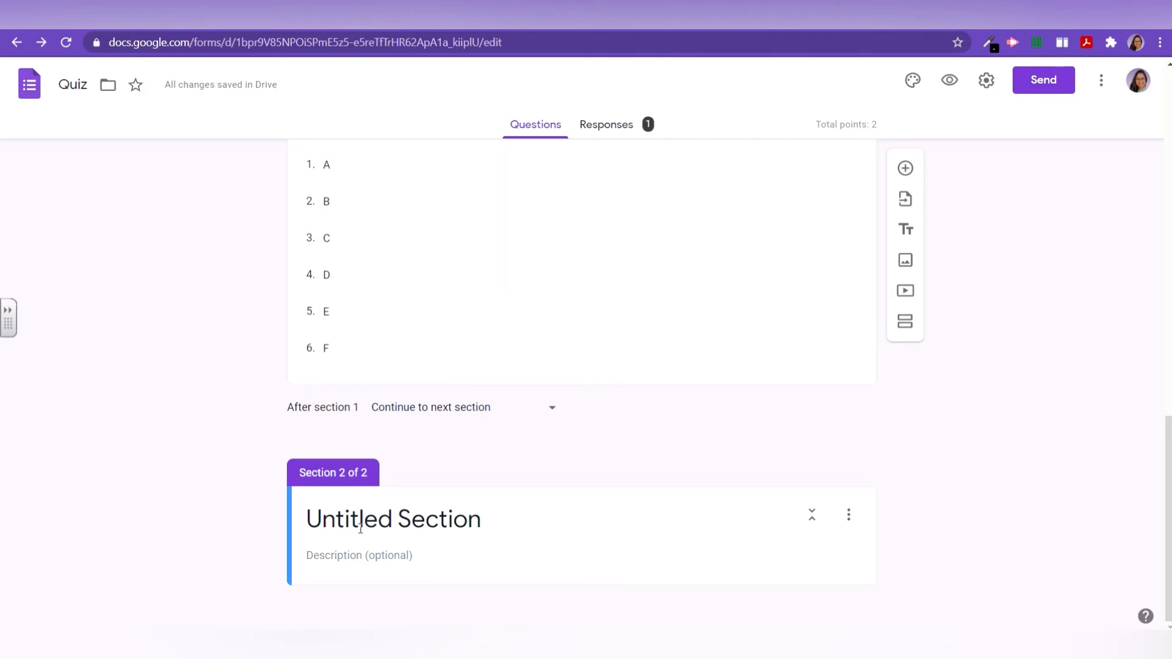
click(360, 529)
text(section b)
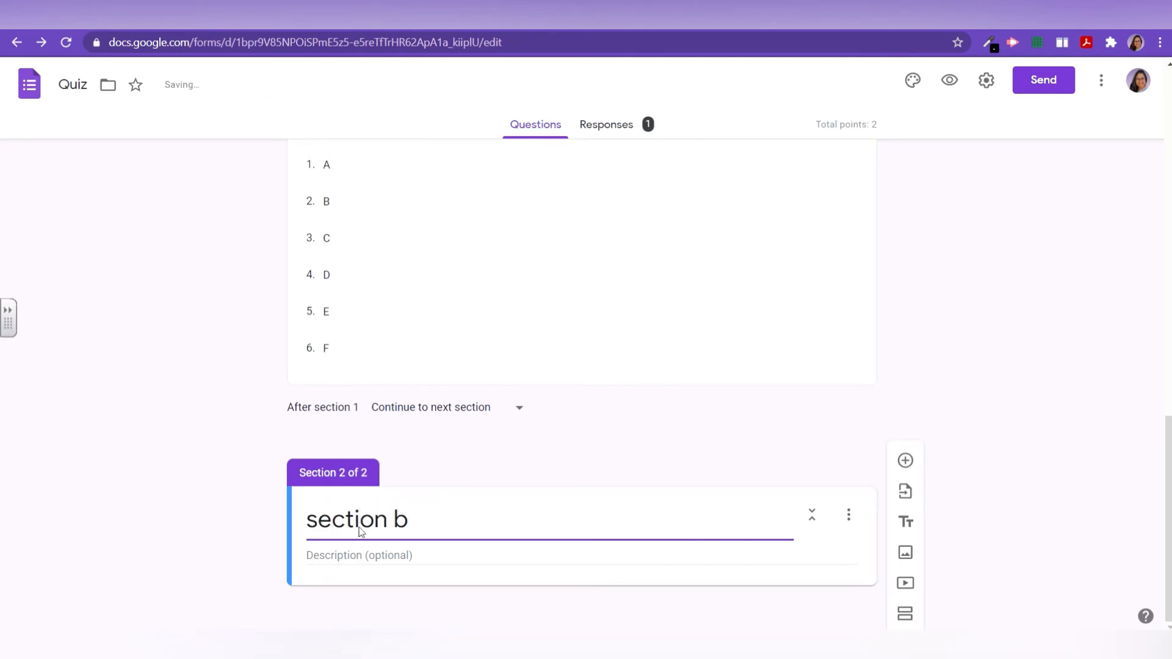
scroll(417, 431, up, 3)
scroll(417, 431, down, 2)
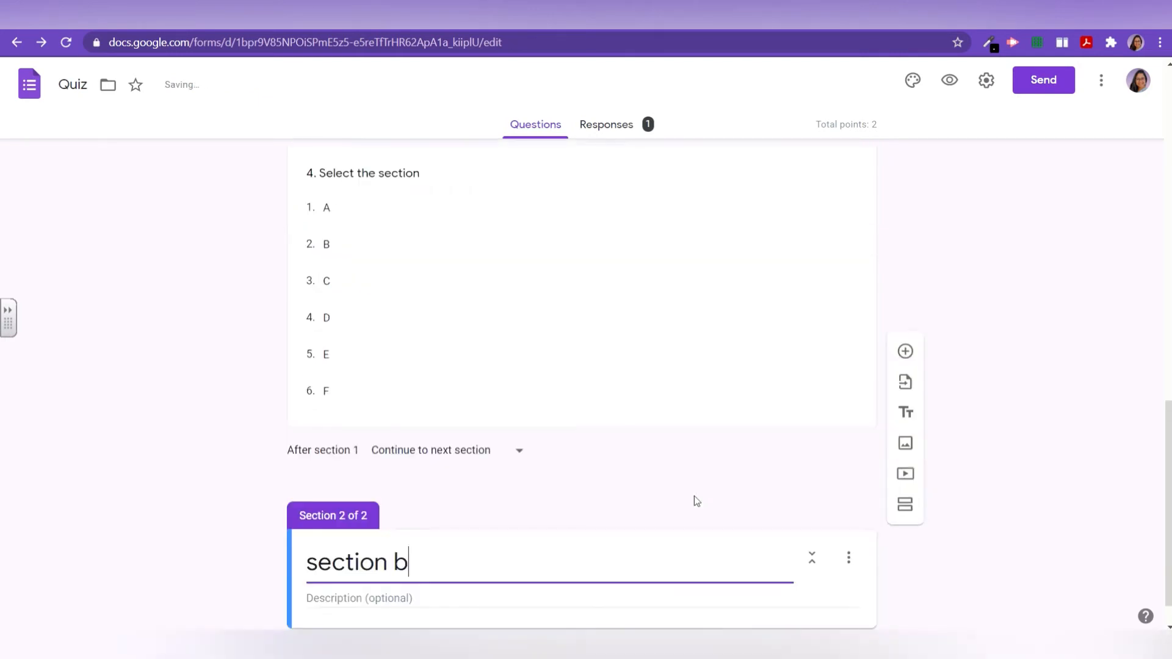
Step: Add a third section titled 'section c'
click(906, 616)
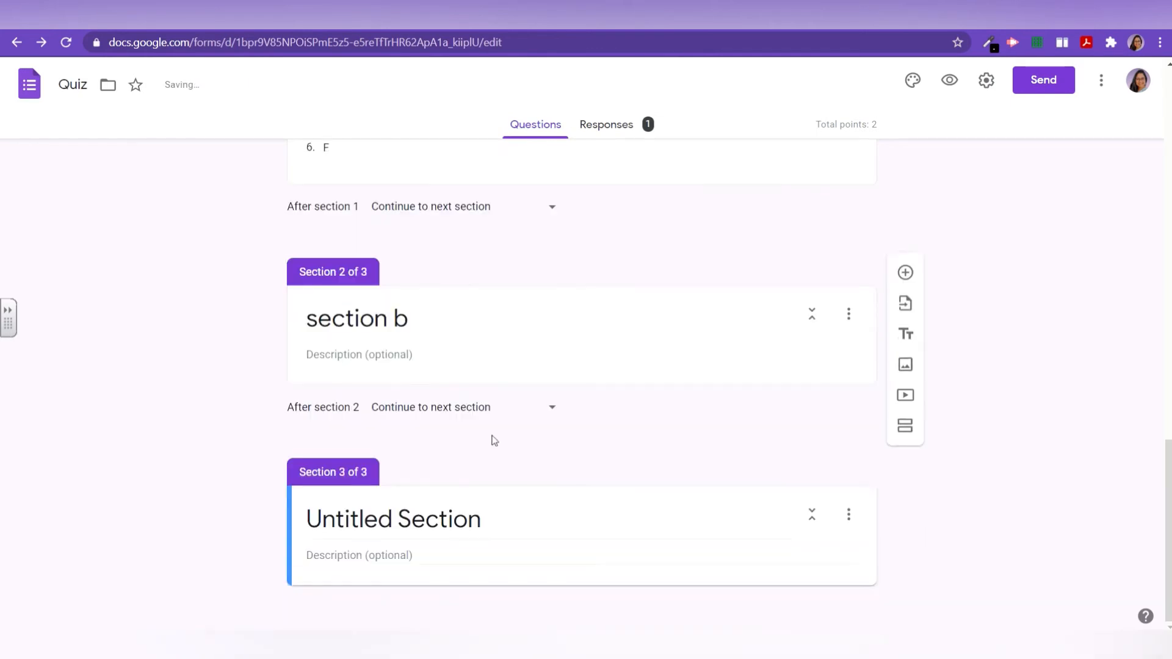
click(431, 516)
text(section c)
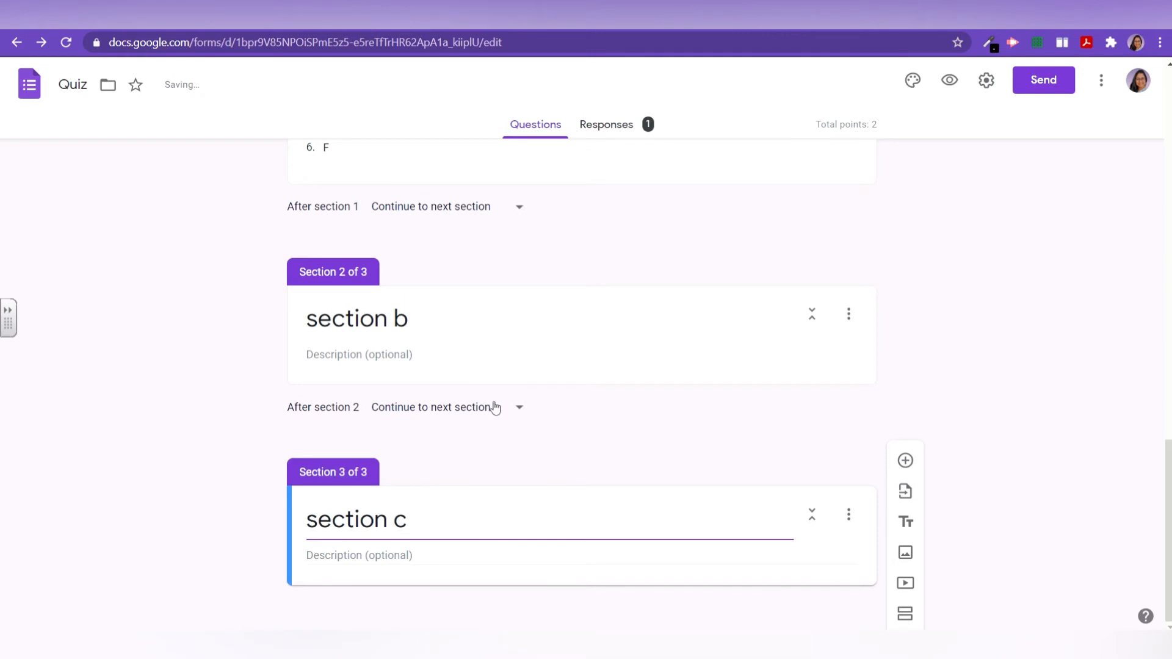
scroll(631, 364, up, 1)
scroll(635, 364, up, 2)
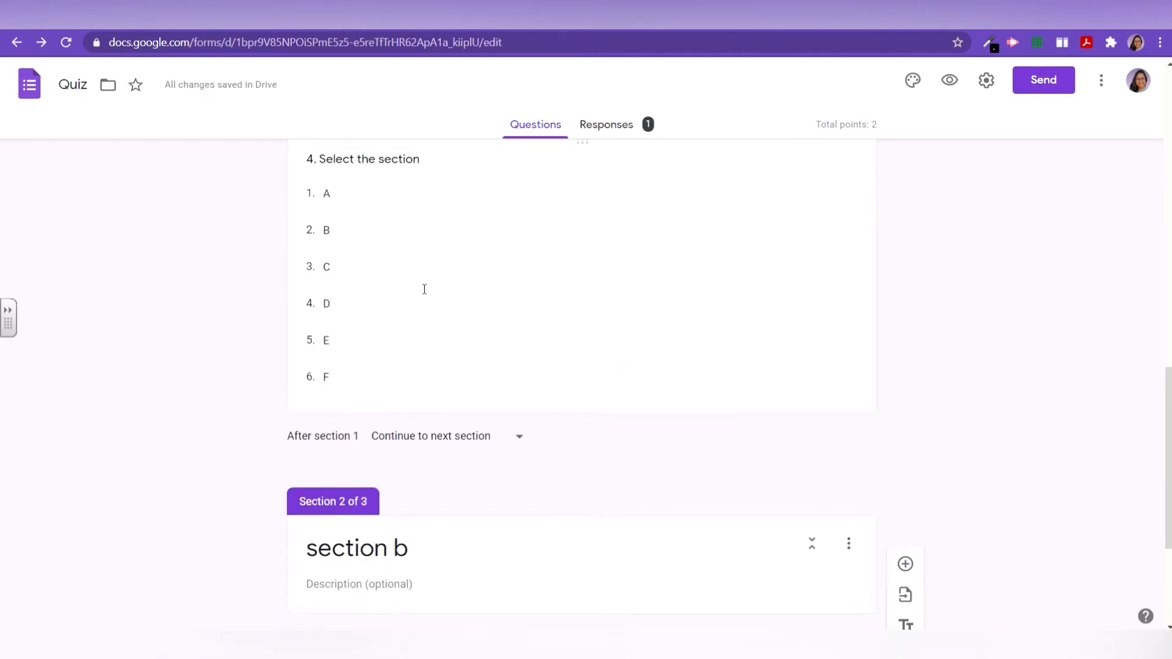
Step: Route question 4's answer B to section b
double_click(323, 236)
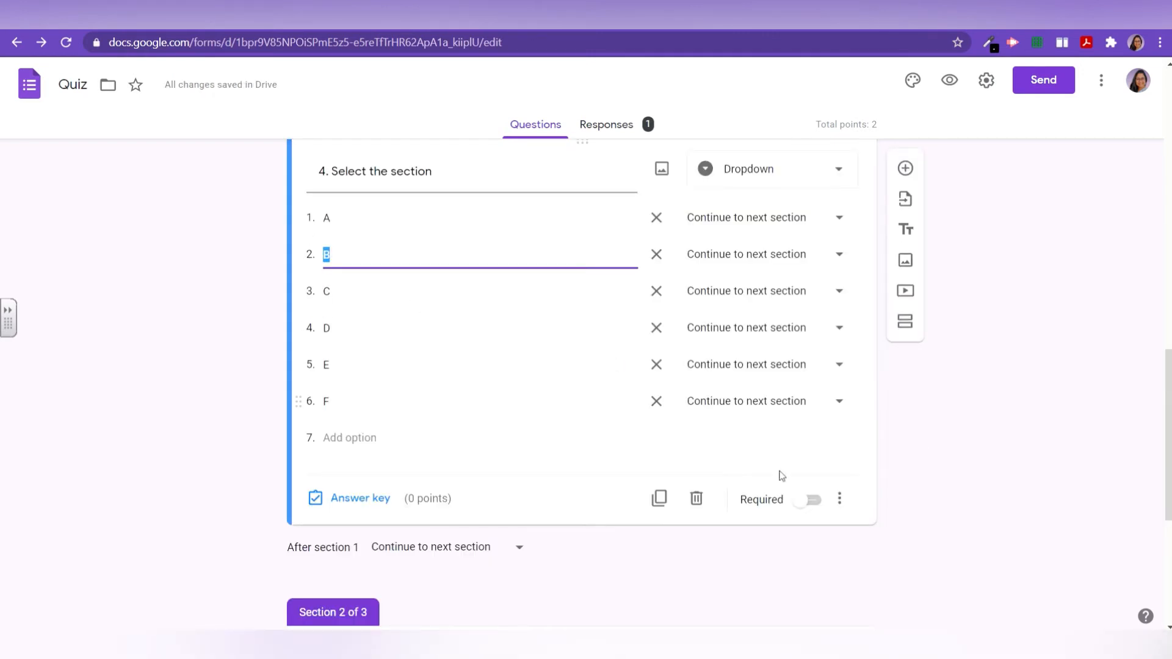
click(838, 502)
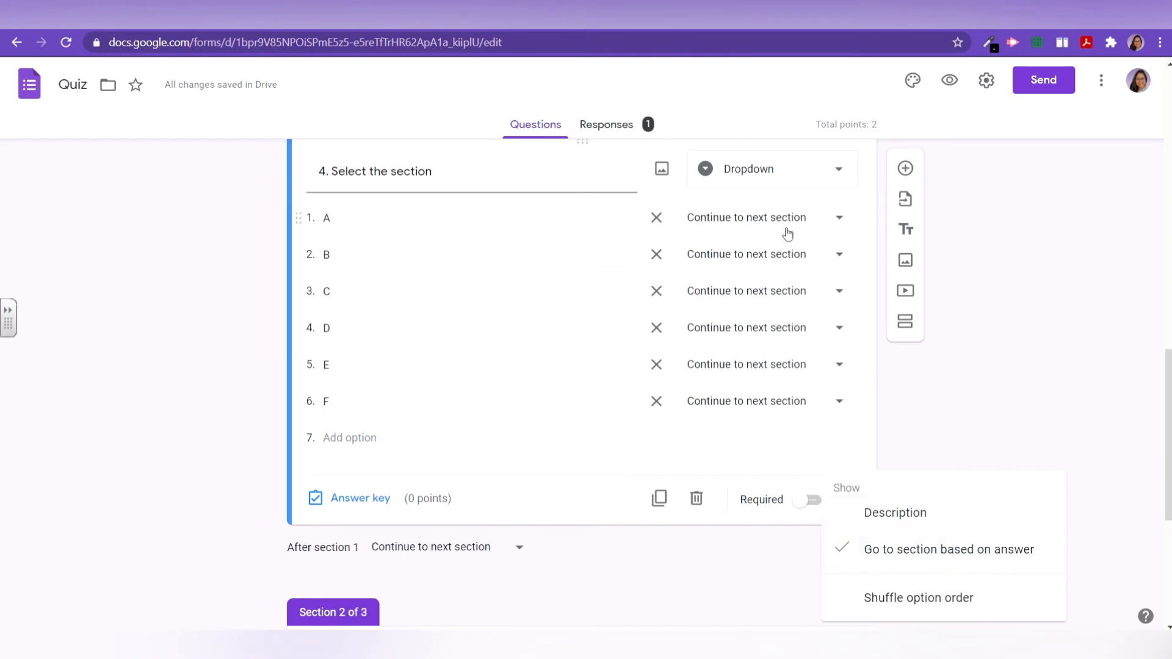
key(Escape)
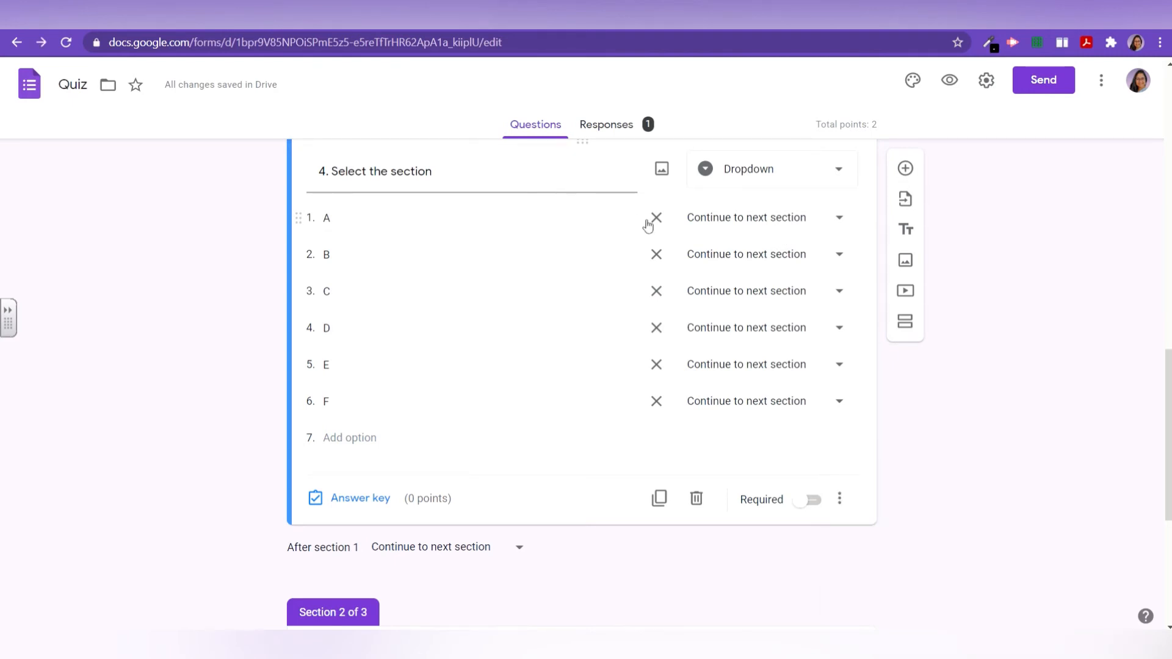
click(765, 259)
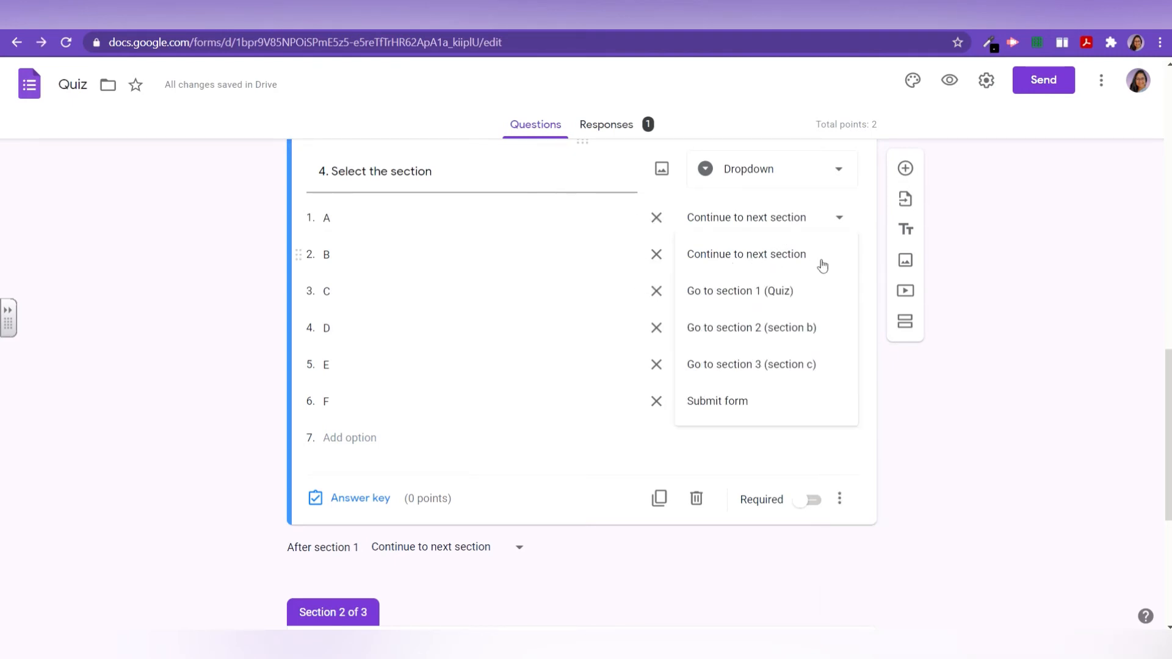
click(742, 336)
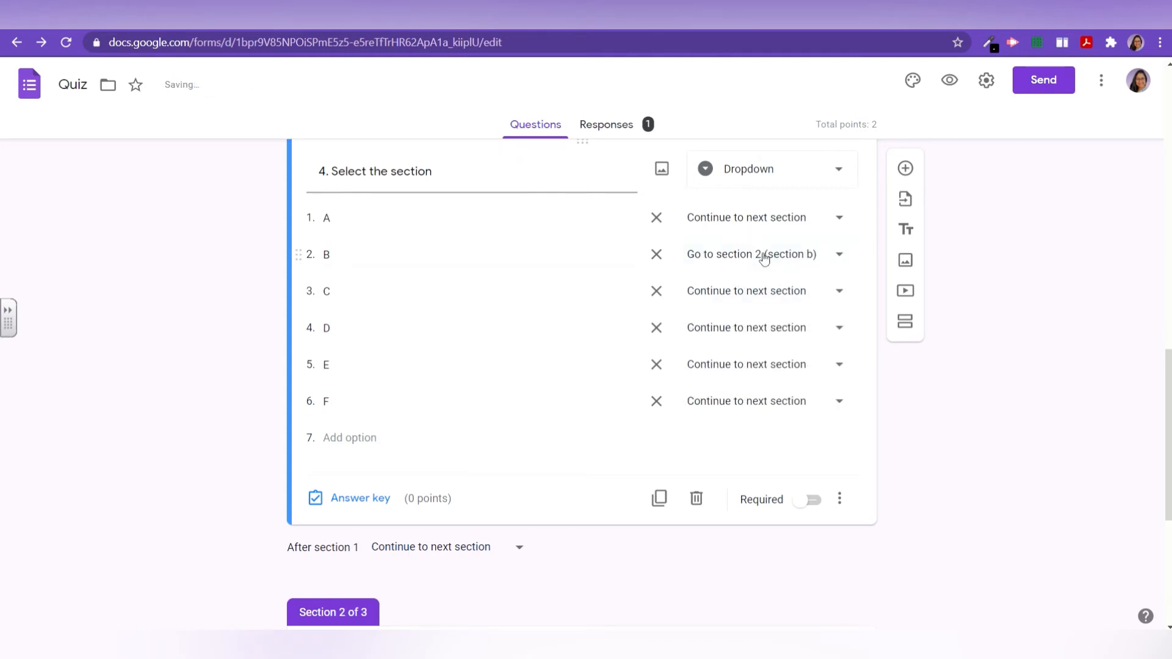
Step: Route answer C to section c and make question 4 required
click(707, 298)
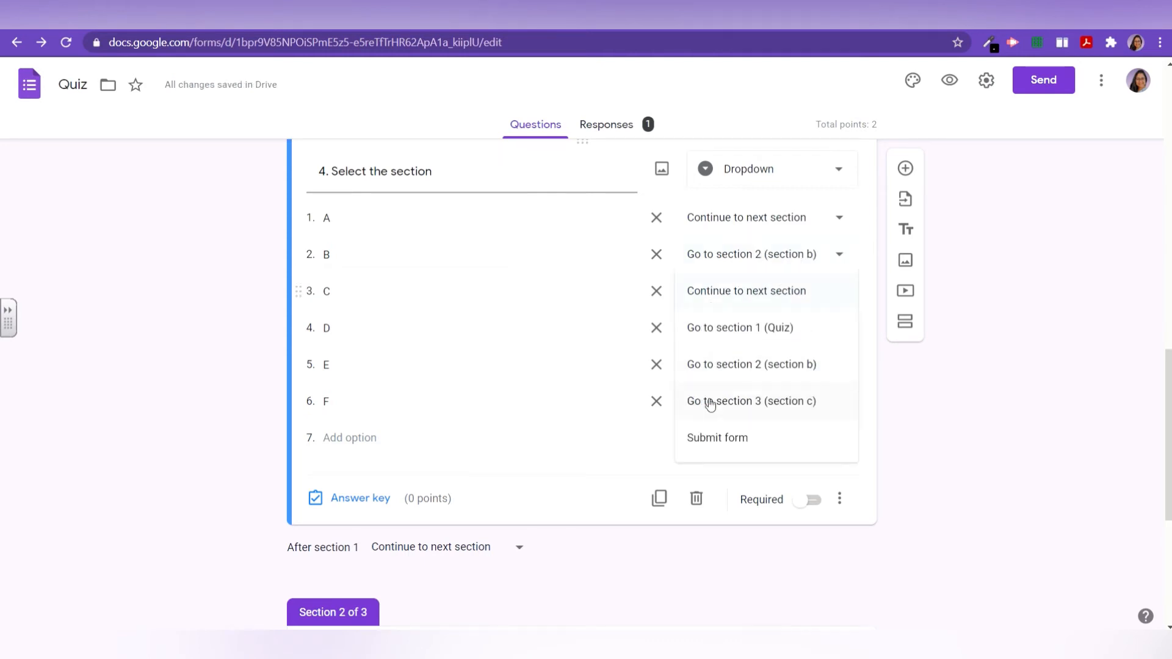
click(707, 408)
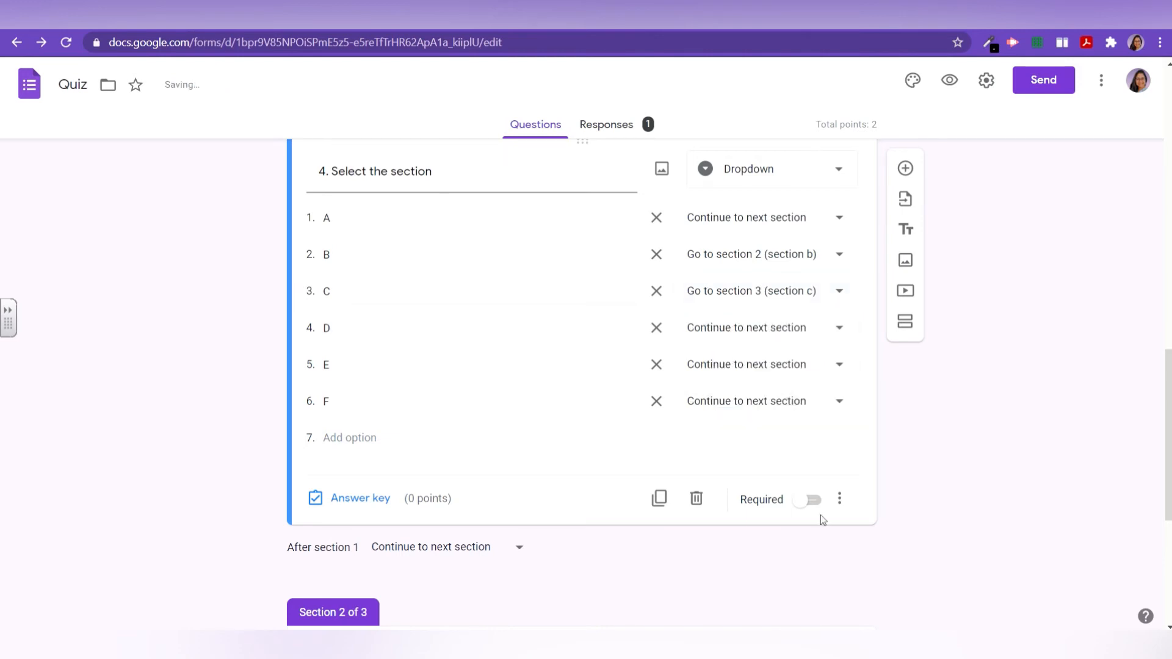
click(816, 512)
scroll(812, 342, up, 4)
scroll(611, 439, down, 3)
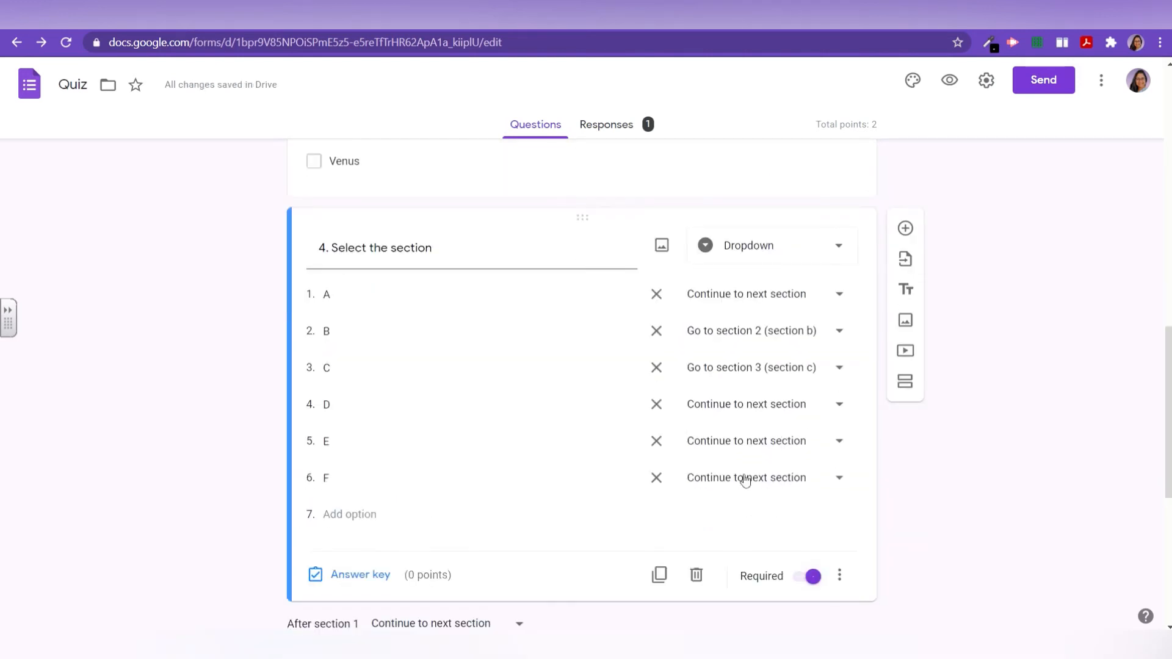
scroll(852, 300, down, 5)
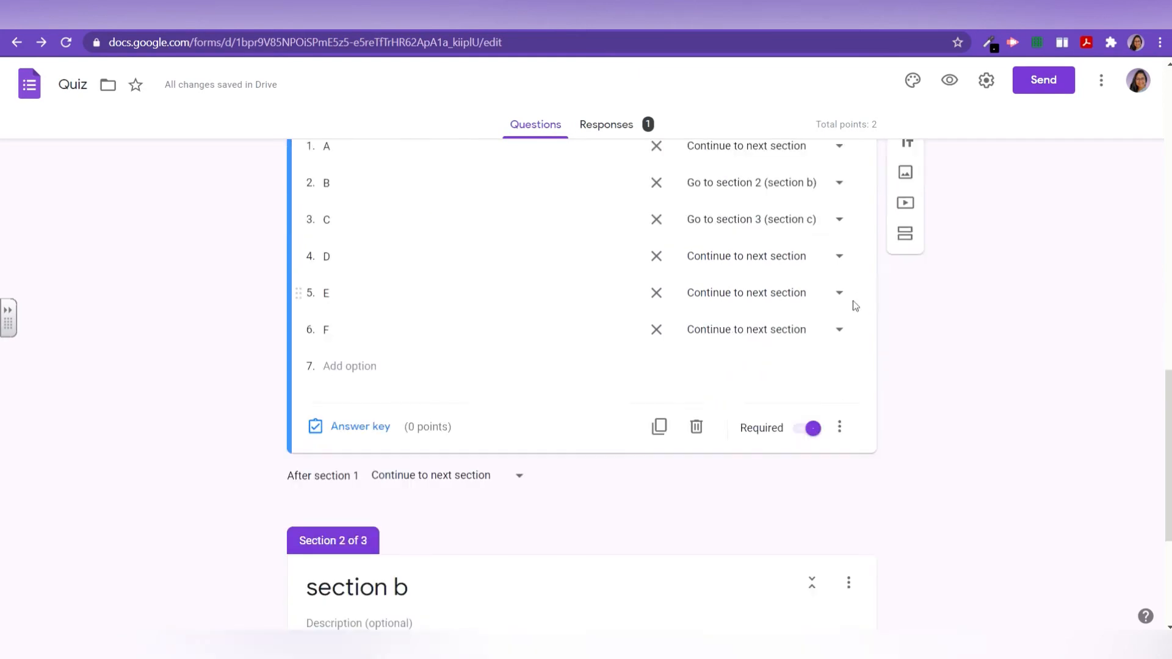
click(950, 80)
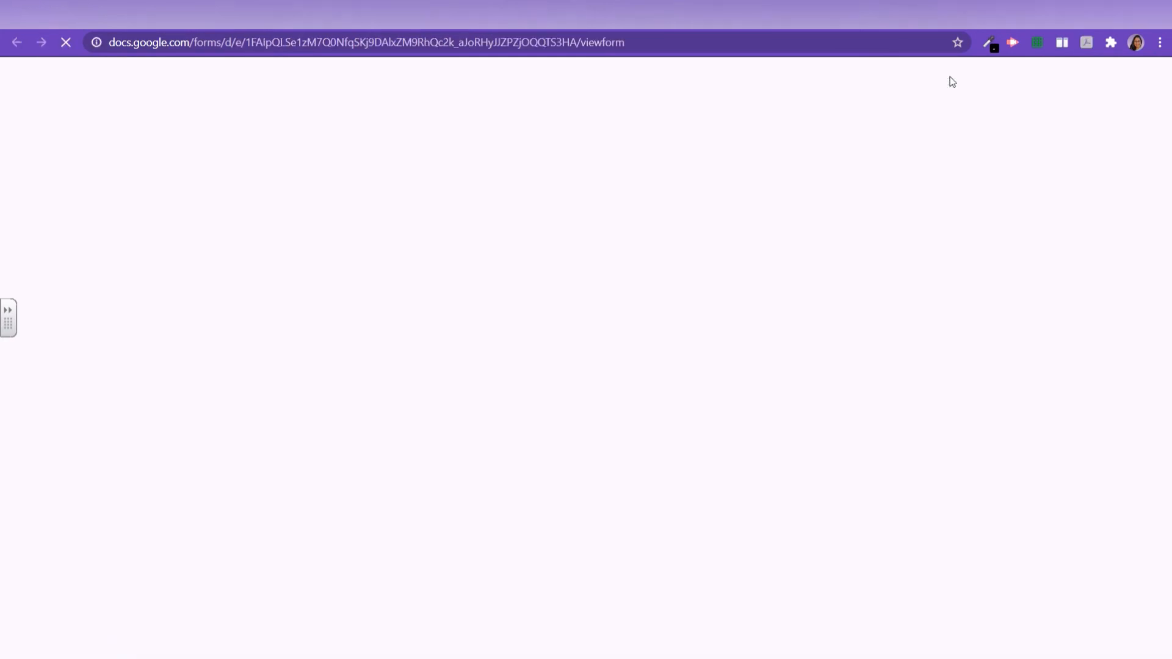
scroll(486, 383, down, 7)
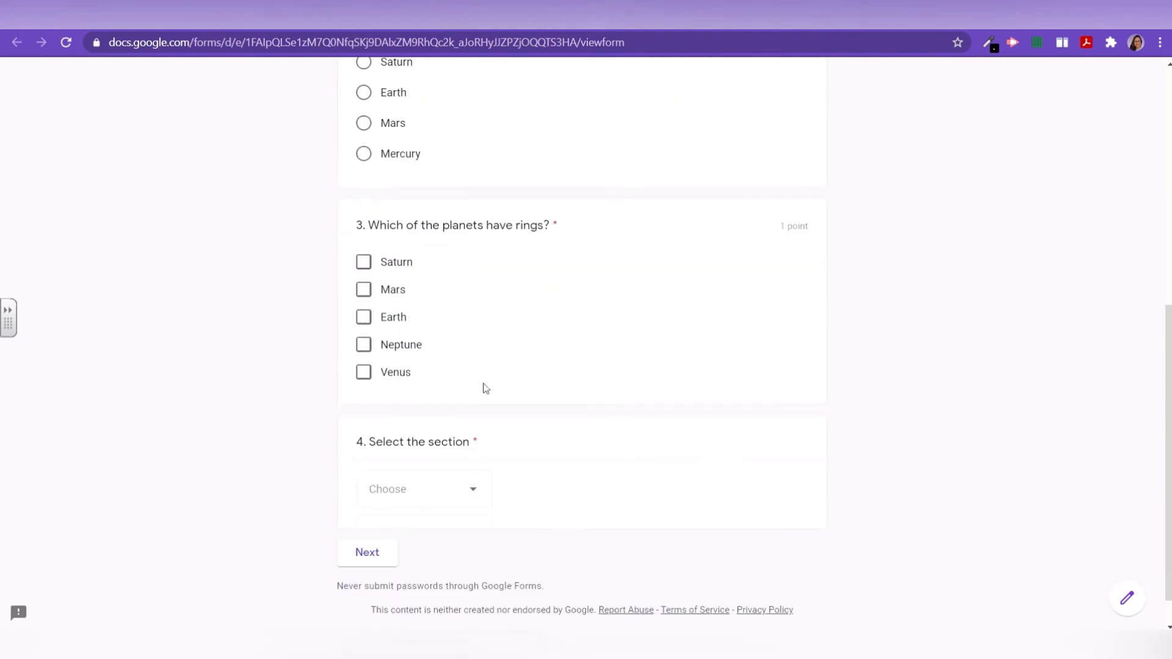
scroll(440, 336, down, 1)
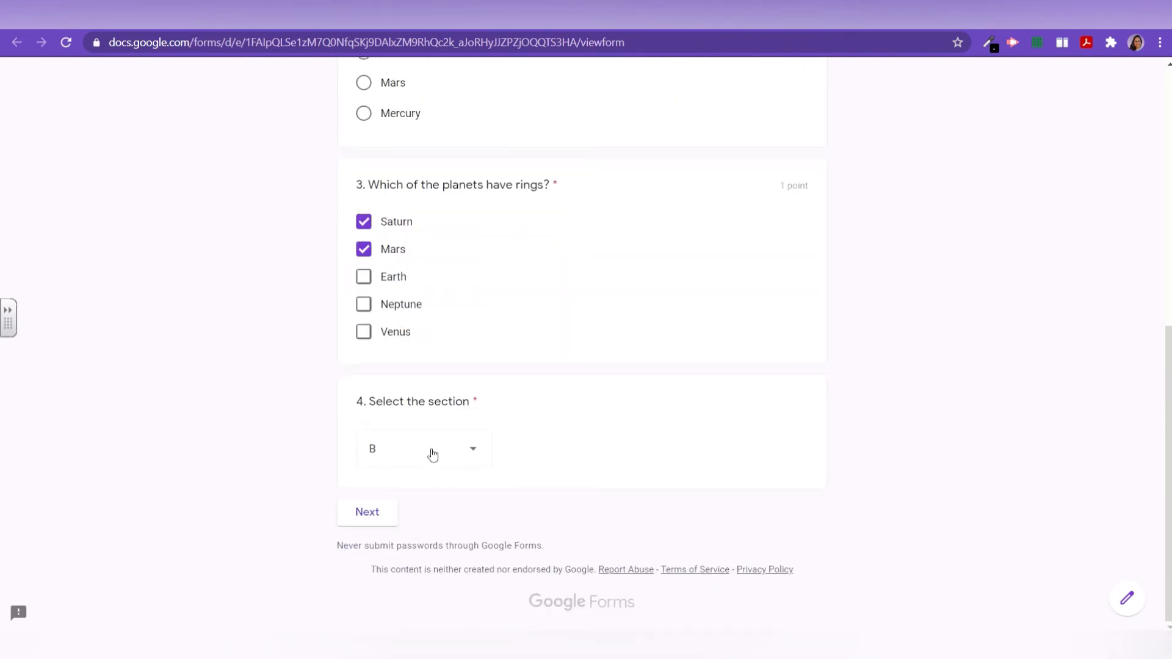
click(382, 463)
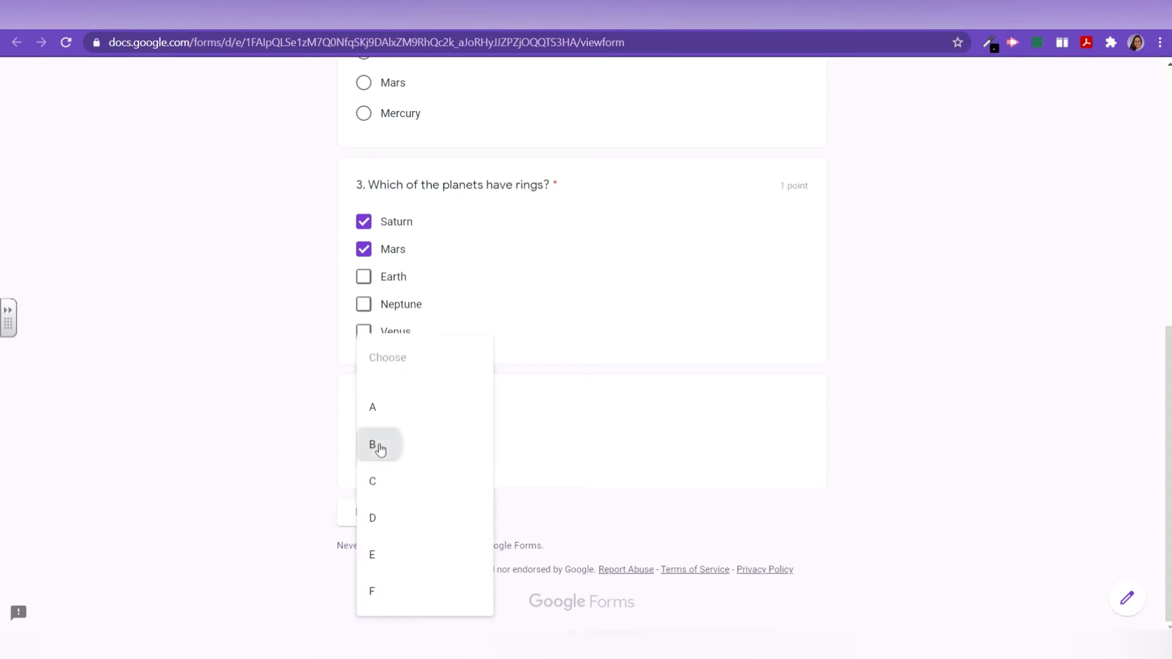
click(375, 446)
click(394, 458)
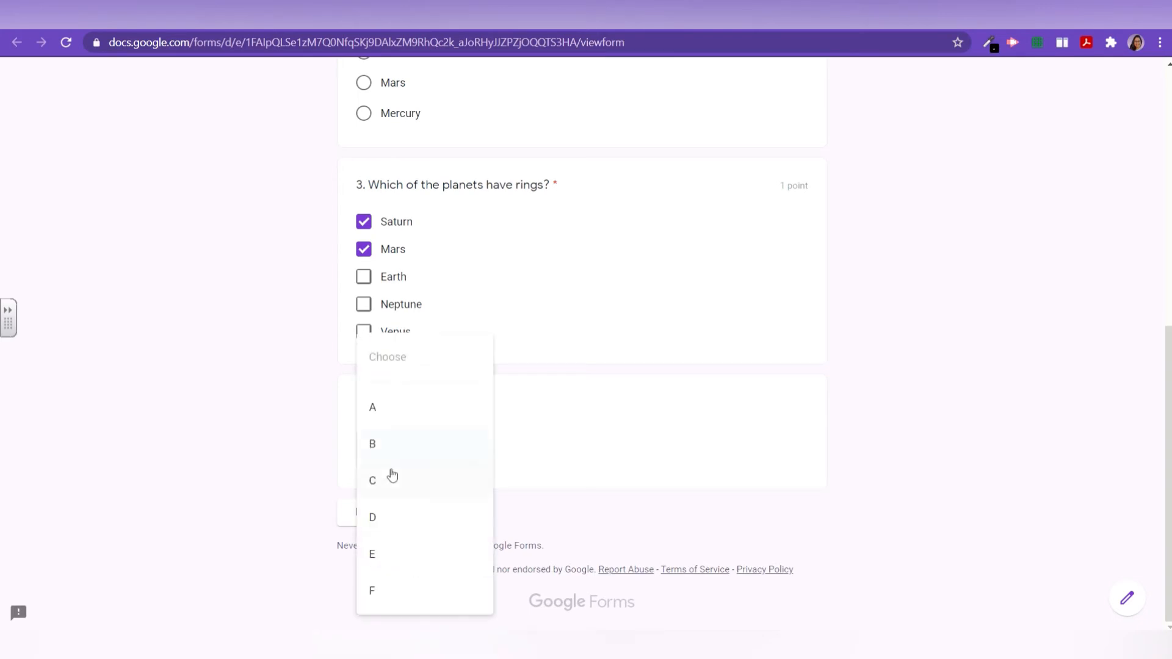
click(387, 482)
click(380, 520)
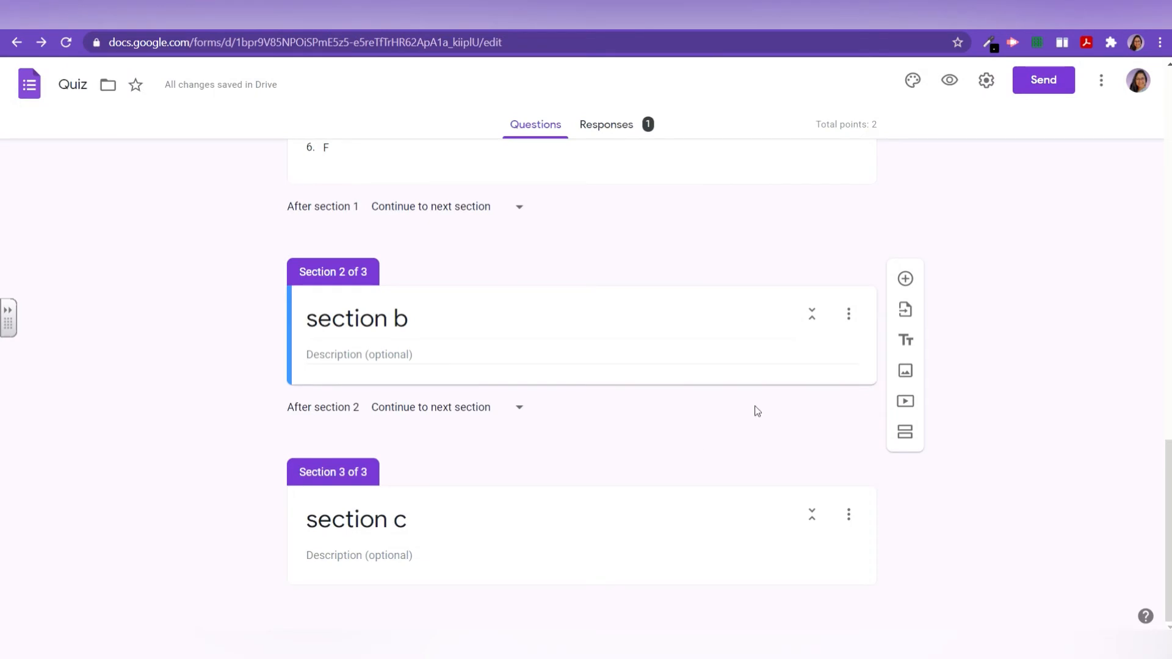
Step: Add a question titled '1.' under section b and make it a multiple choice grid
click(904, 280)
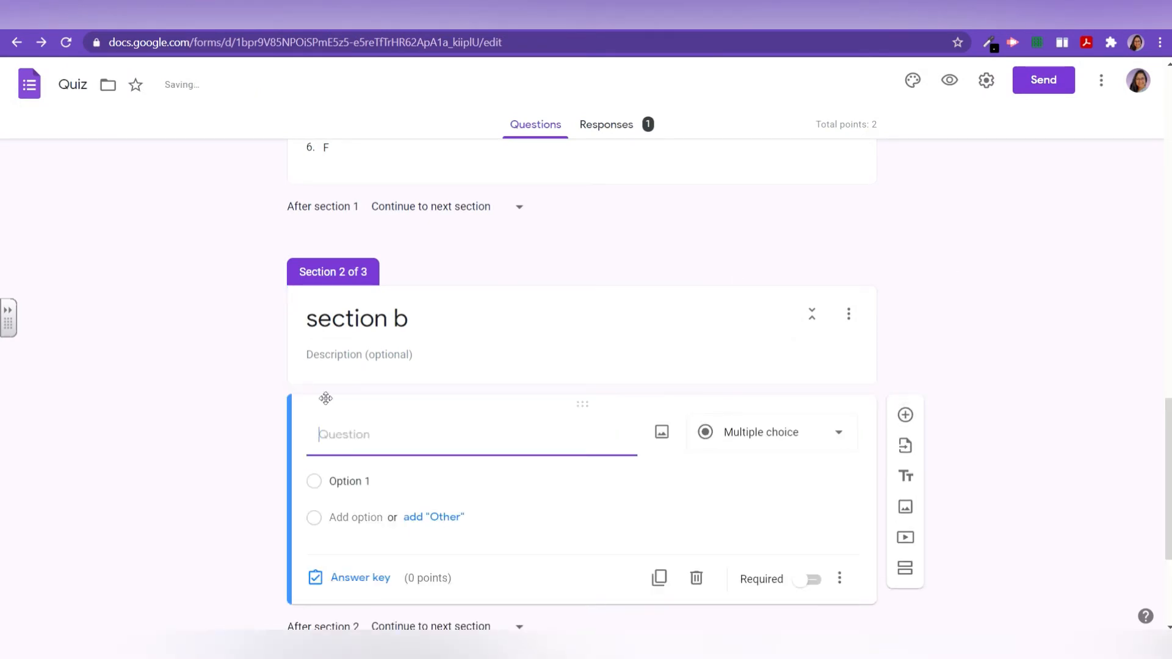
text(1.)
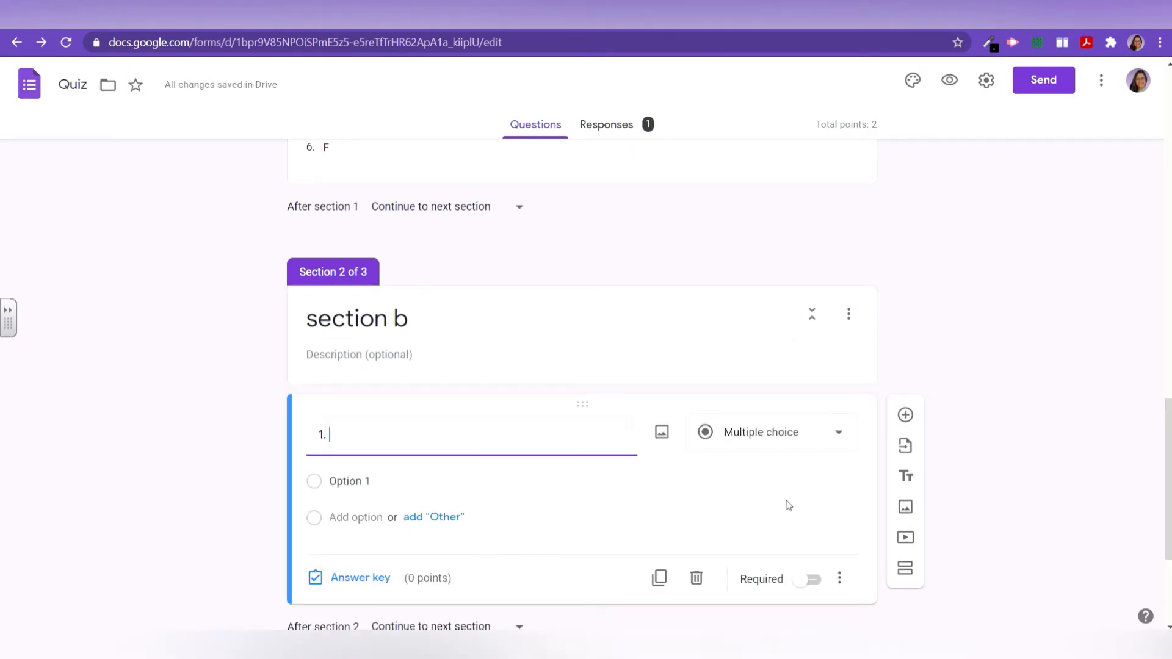
click(806, 432)
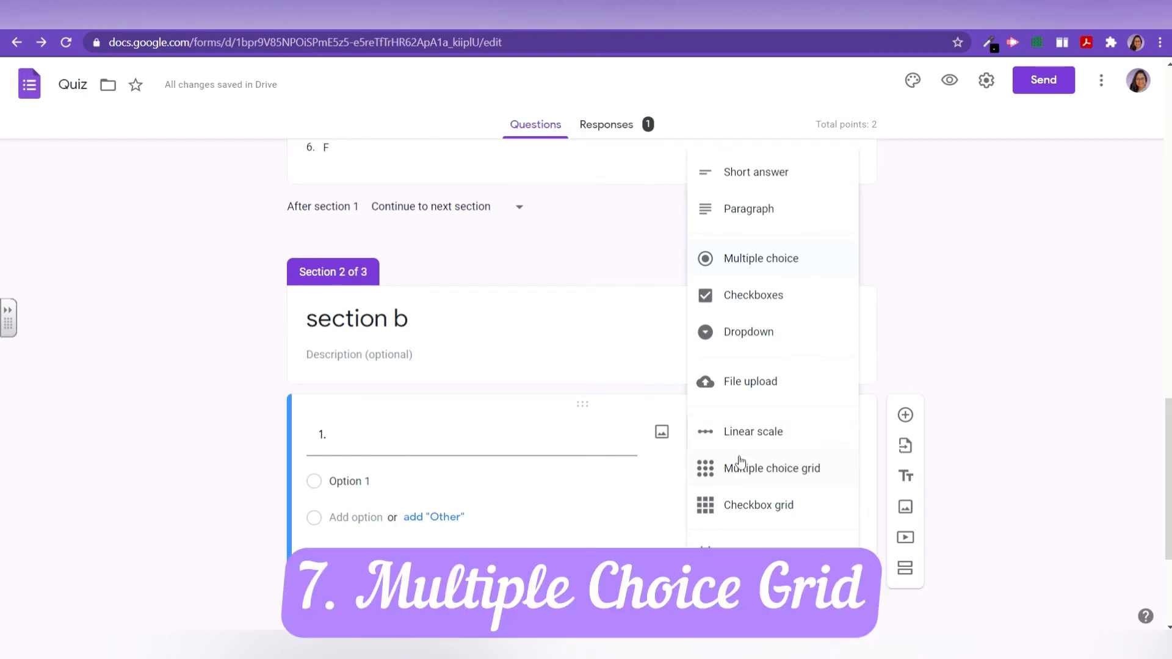
click(737, 470)
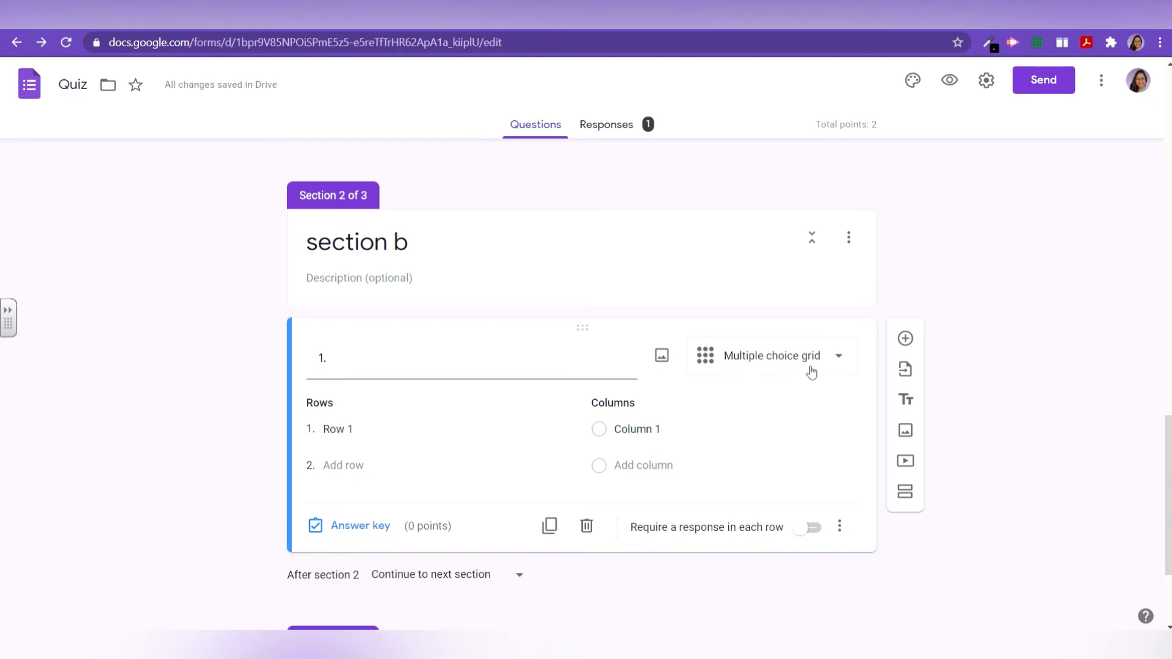
Step: Title the grid 'Choose the correct options.' with three planet rows and six planet columns, then preview it
click(327, 431)
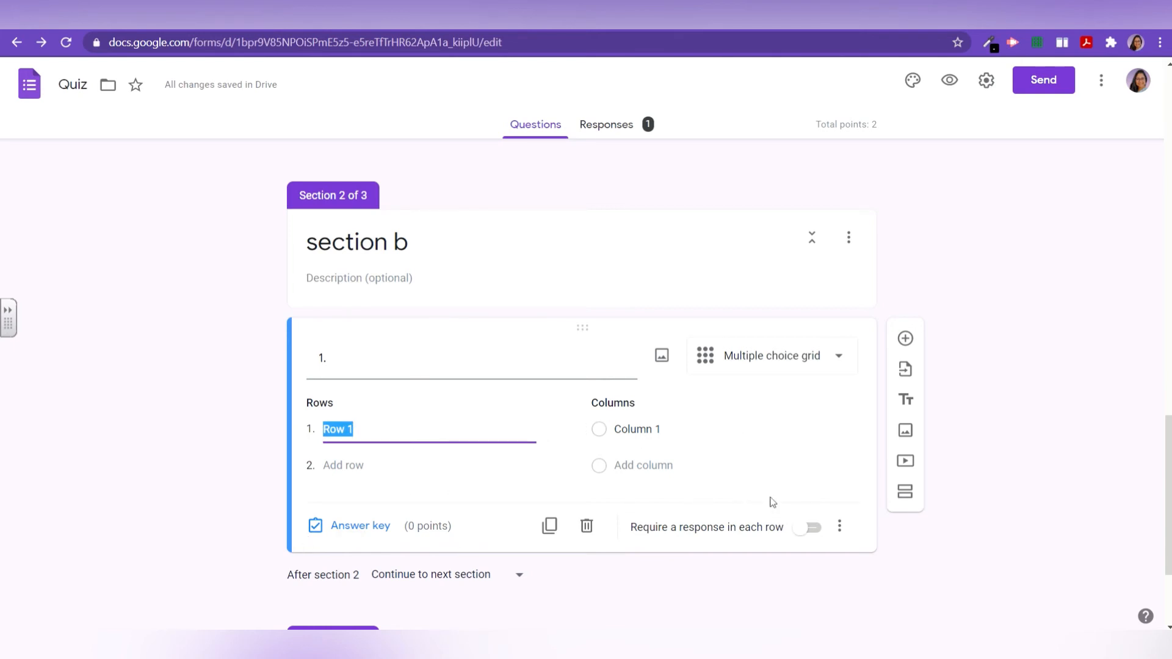
click(400, 368)
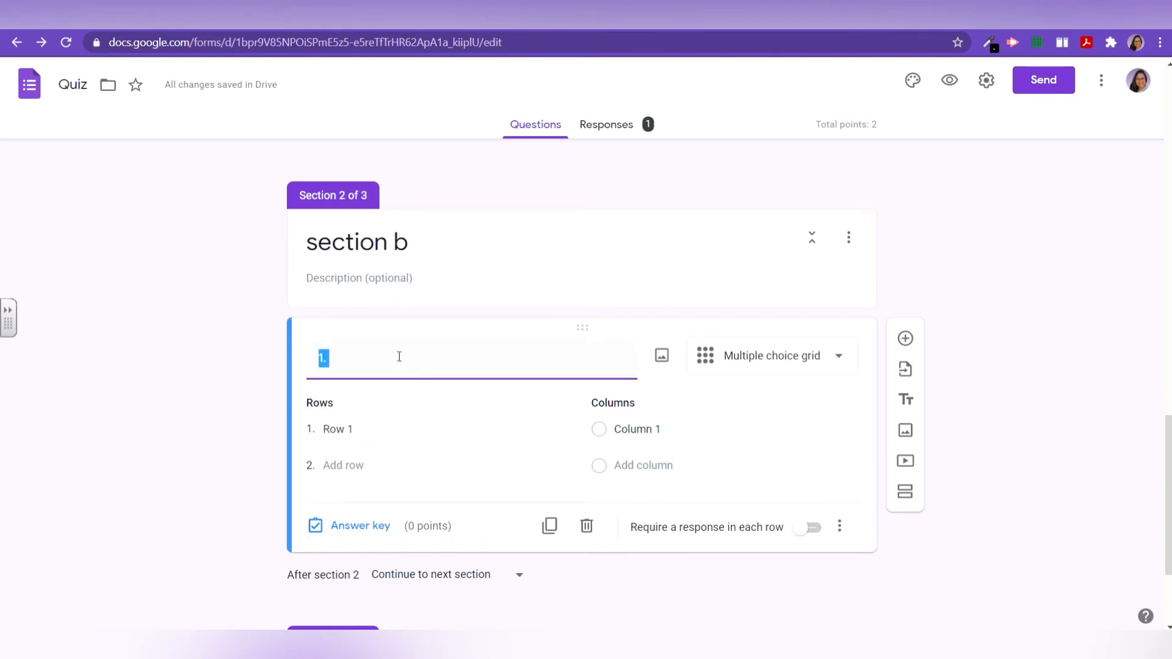
click(399, 356)
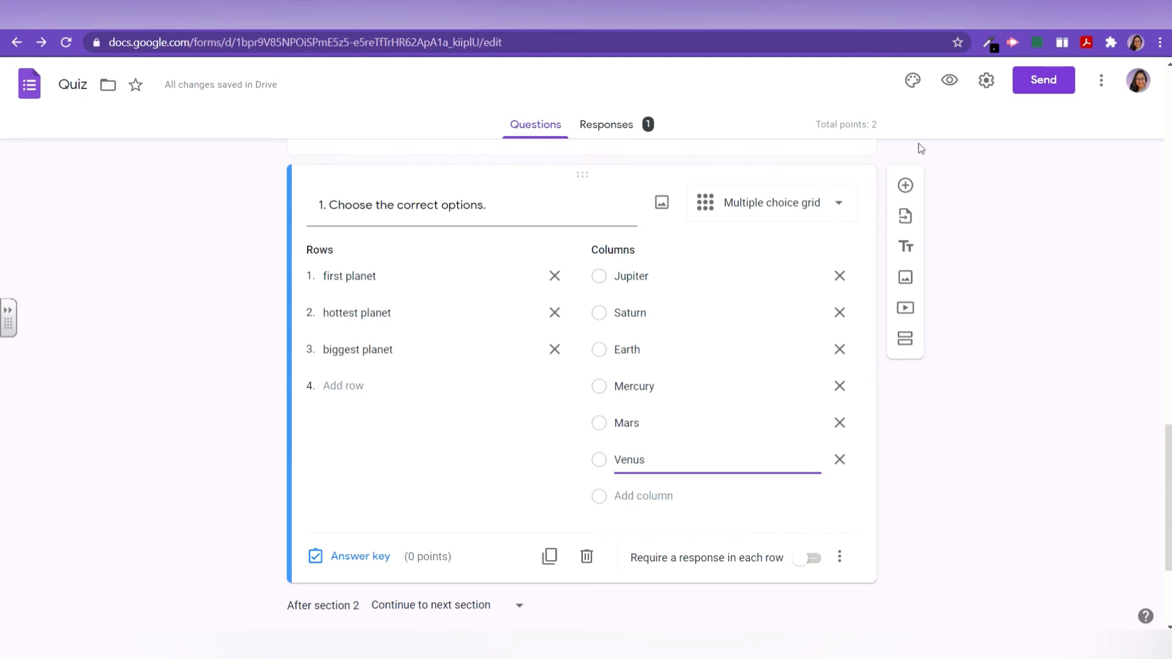
click(950, 97)
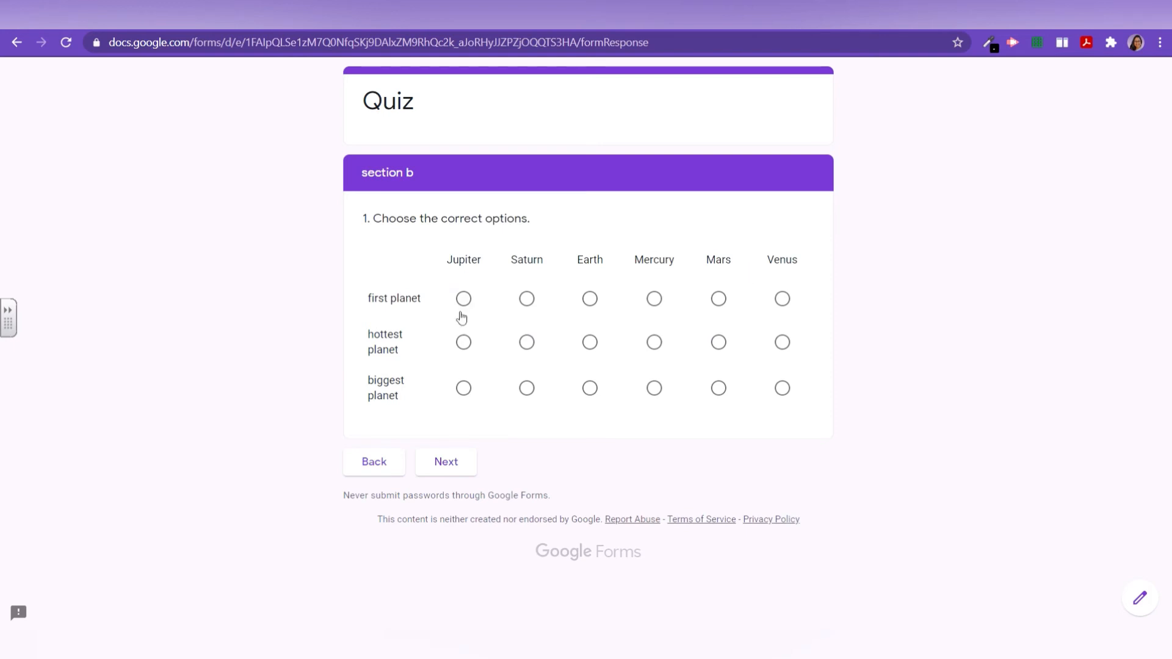
Step: In the preview, answer Mercury, Venus and Jupiter in the three grid rows
click(654, 299)
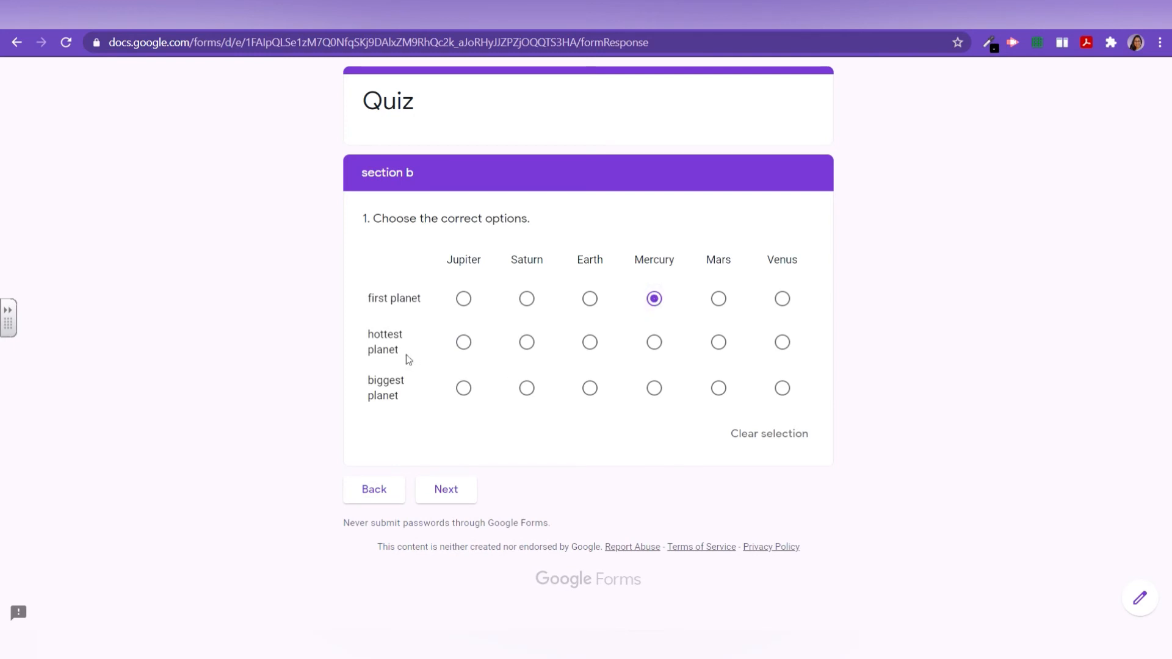
click(782, 342)
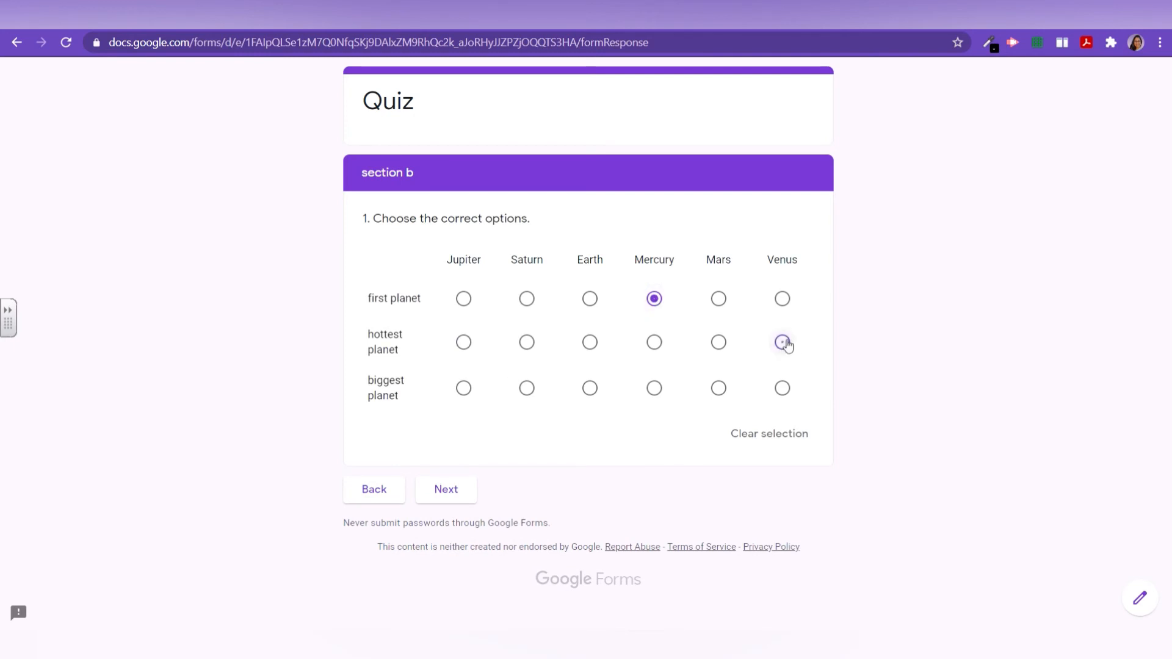
click(465, 396)
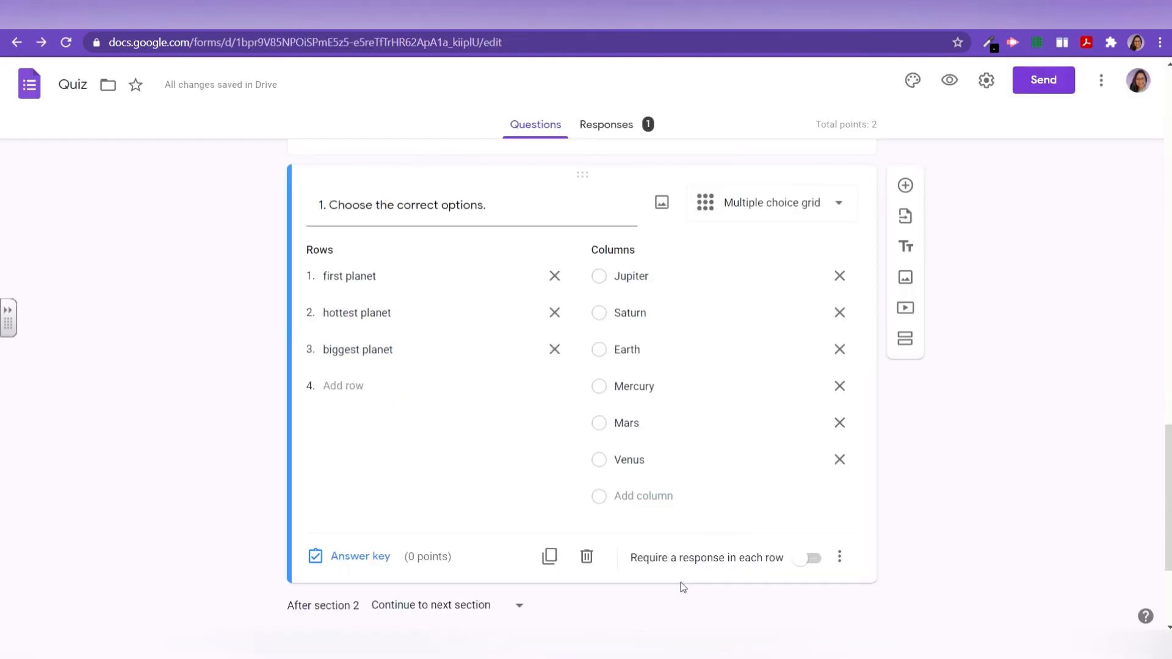
Step: Set the grid's answer key to Mercury, Venus and Jupiter, with 1 point per row
click(391, 565)
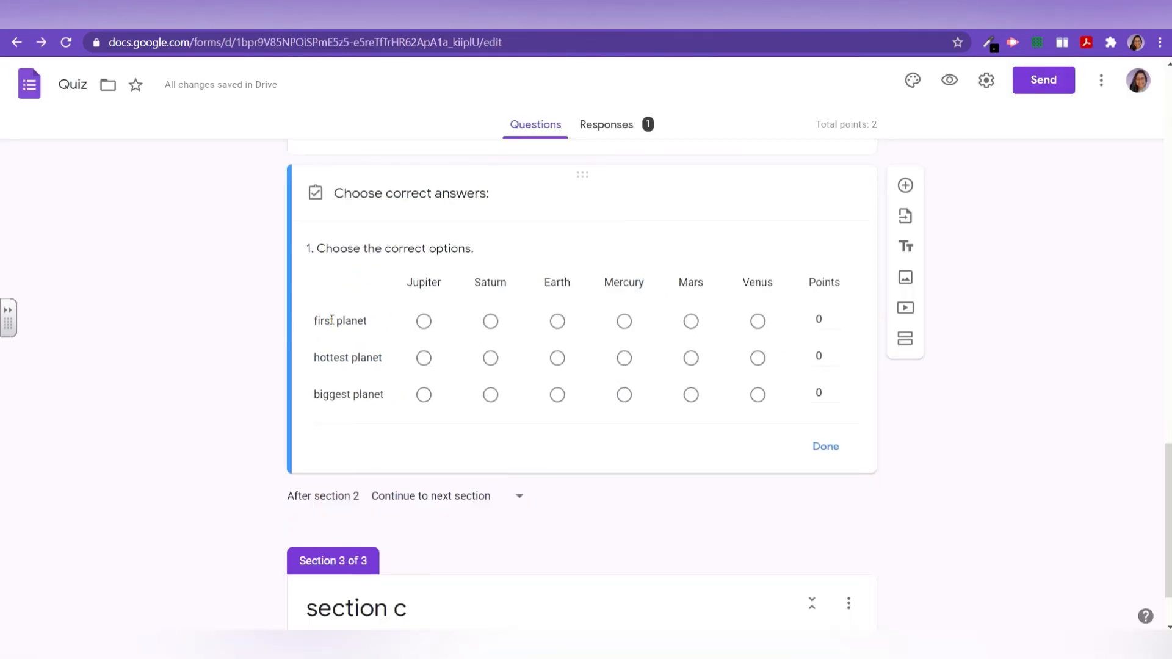
click(624, 321)
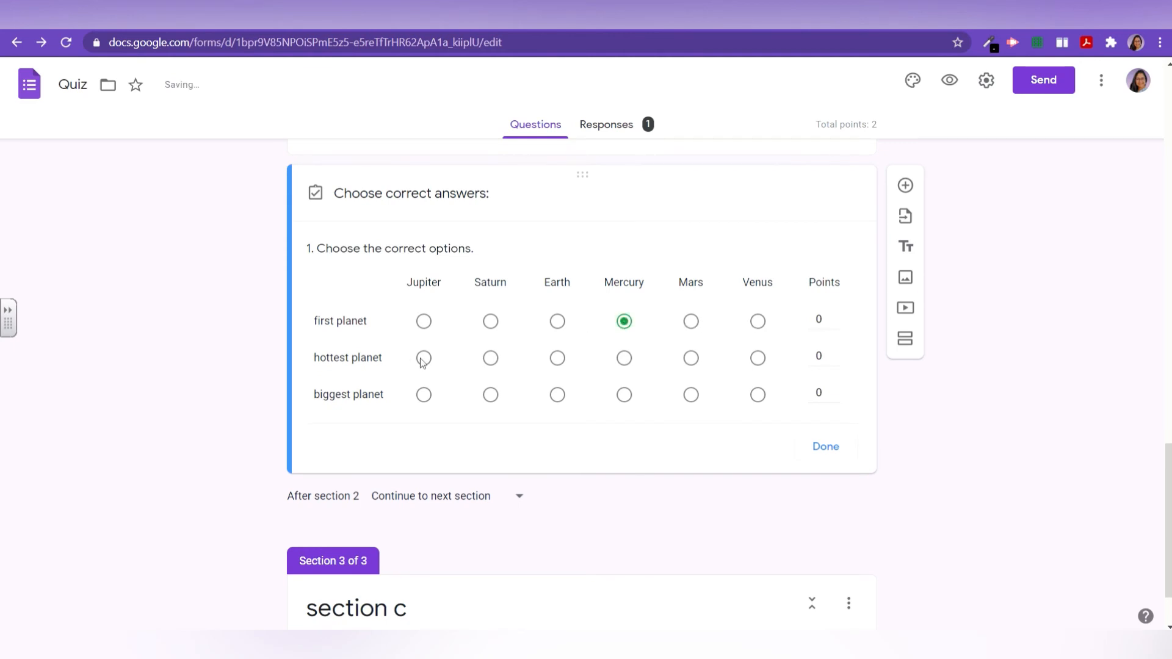
click(755, 365)
click(423, 397)
click(834, 317)
click(836, 353)
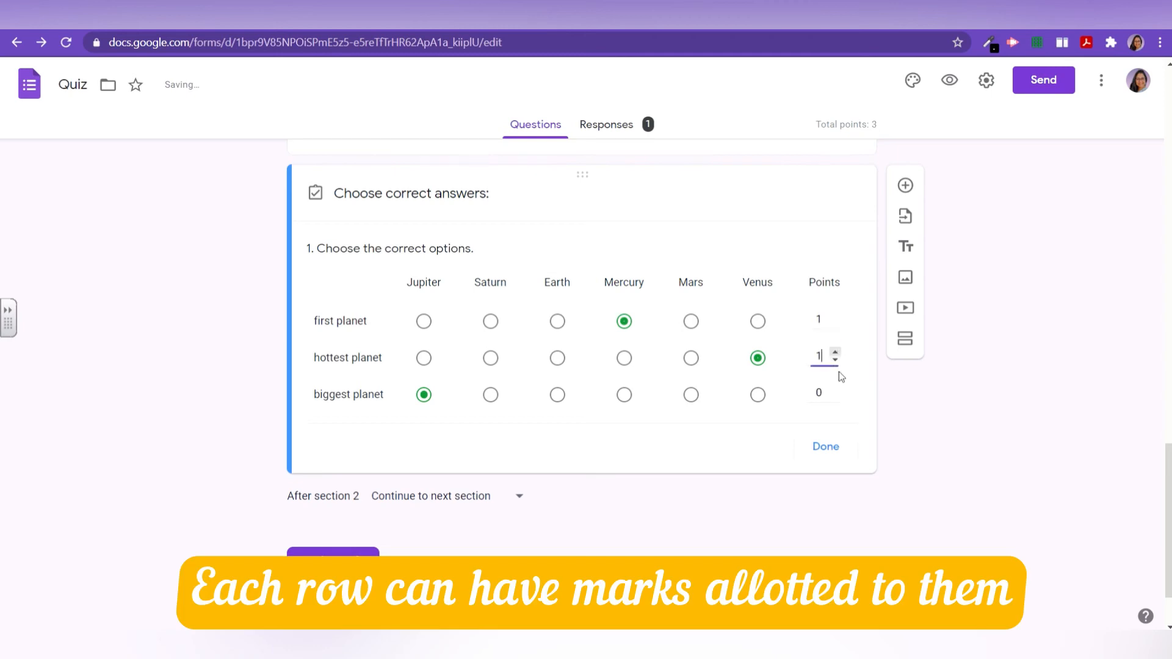
click(836, 390)
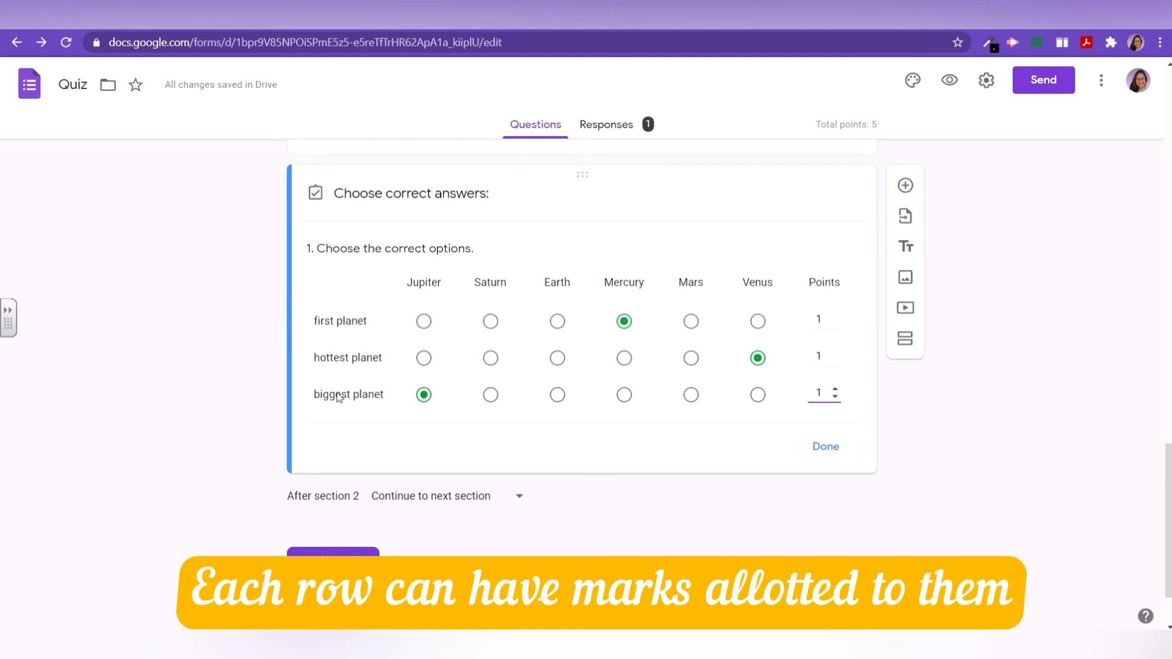
click(826, 446)
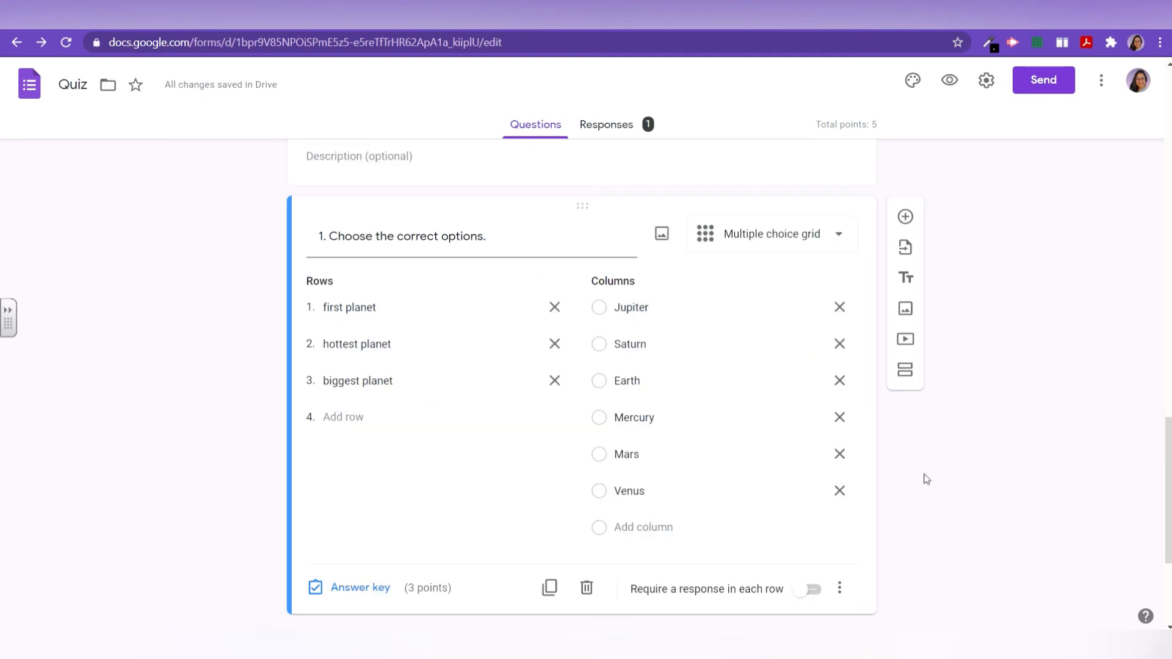
Step: Duplicate the planet grid question, bringing the quiz total to 8 points
click(796, 253)
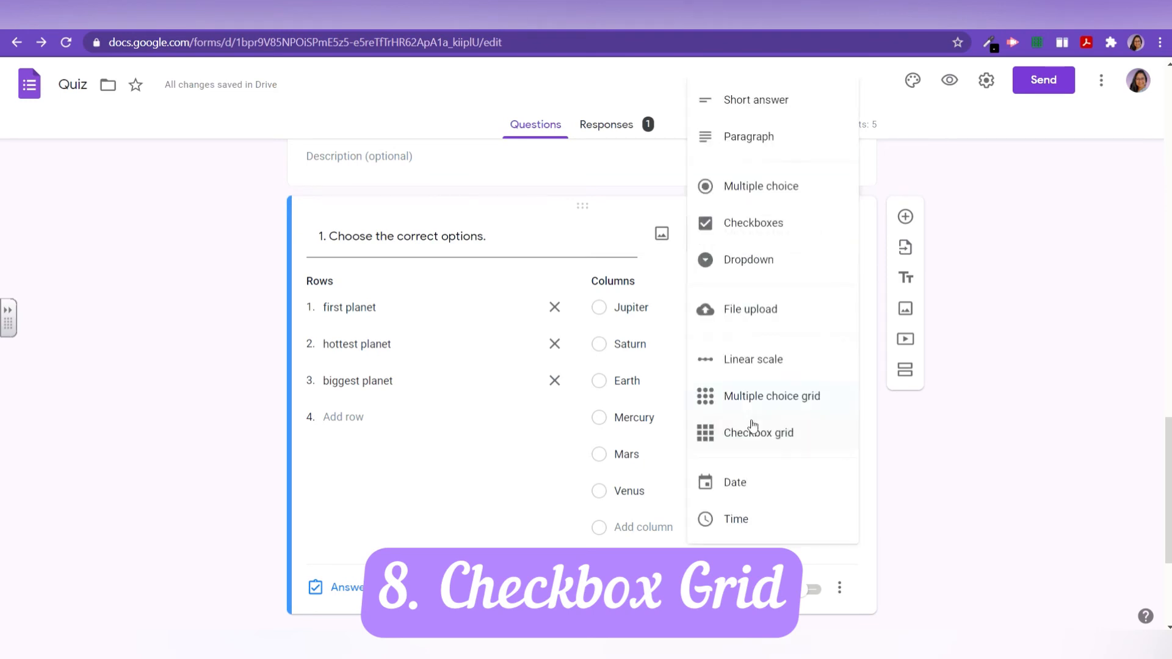
click(1006, 208)
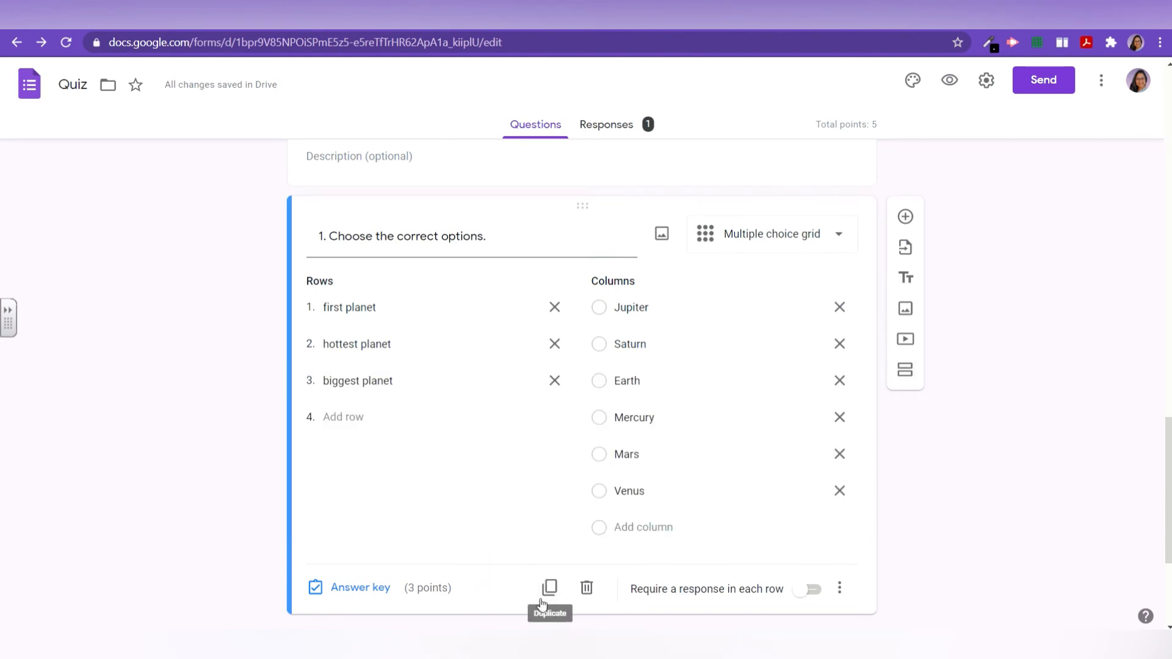
scroll(541, 603, down, 1)
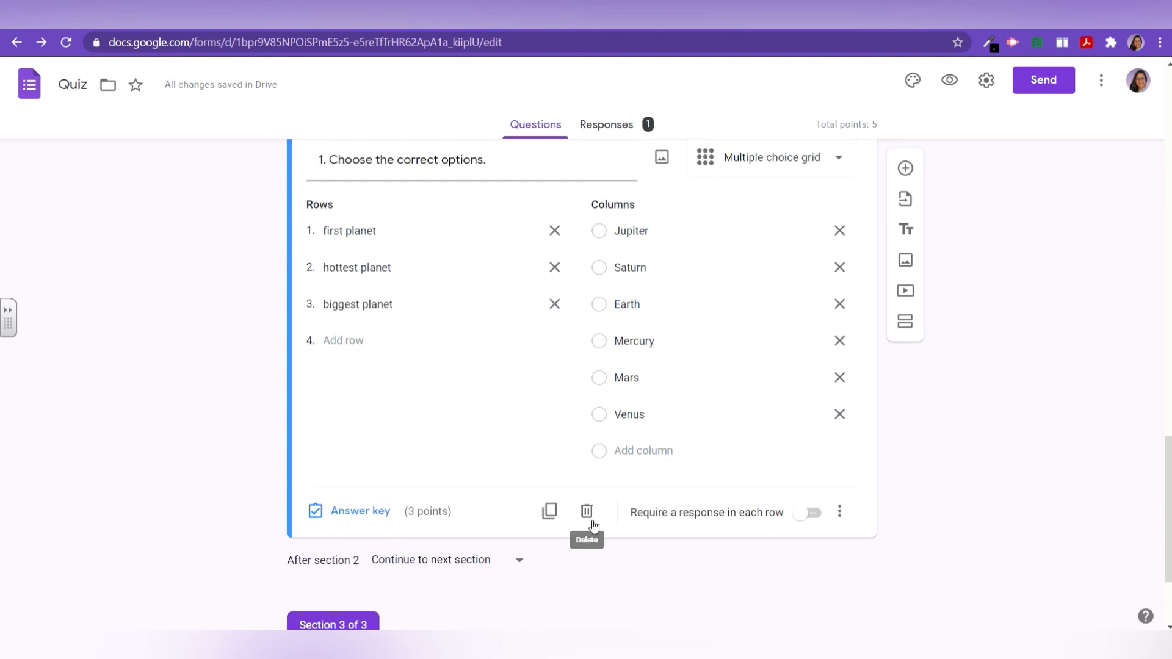
click(554, 516)
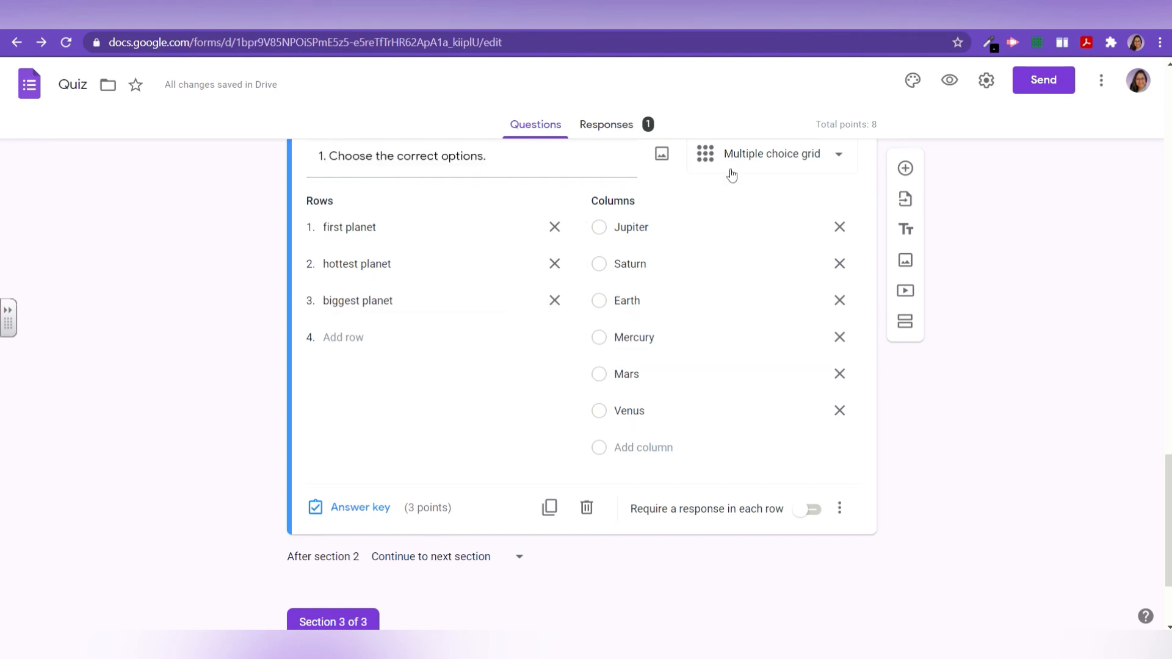
Step: Change the duplicated planet question to a checkbox grid, keeping its rows and columns
click(749, 164)
click(735, 447)
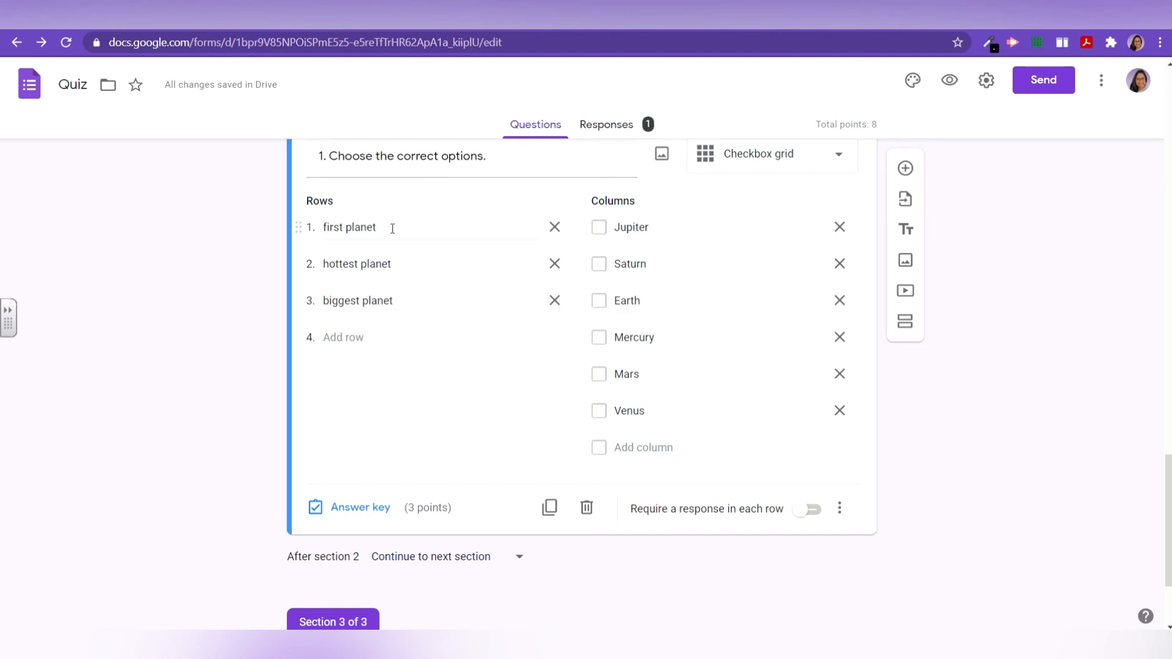
triple_click(340, 228)
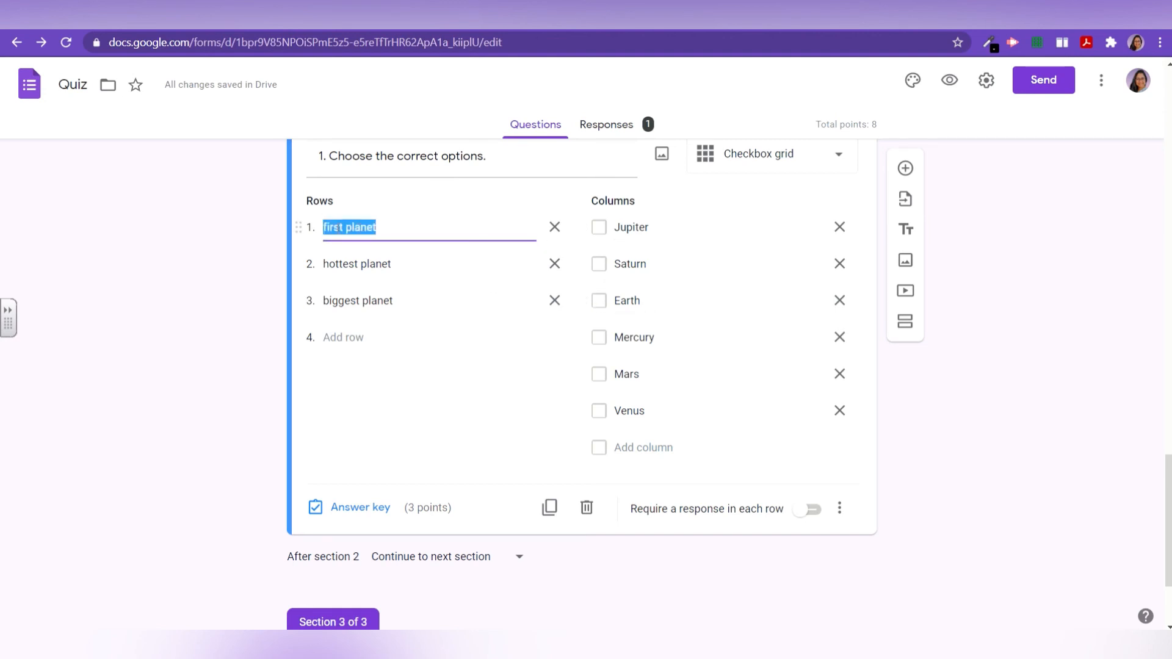
click(603, 231)
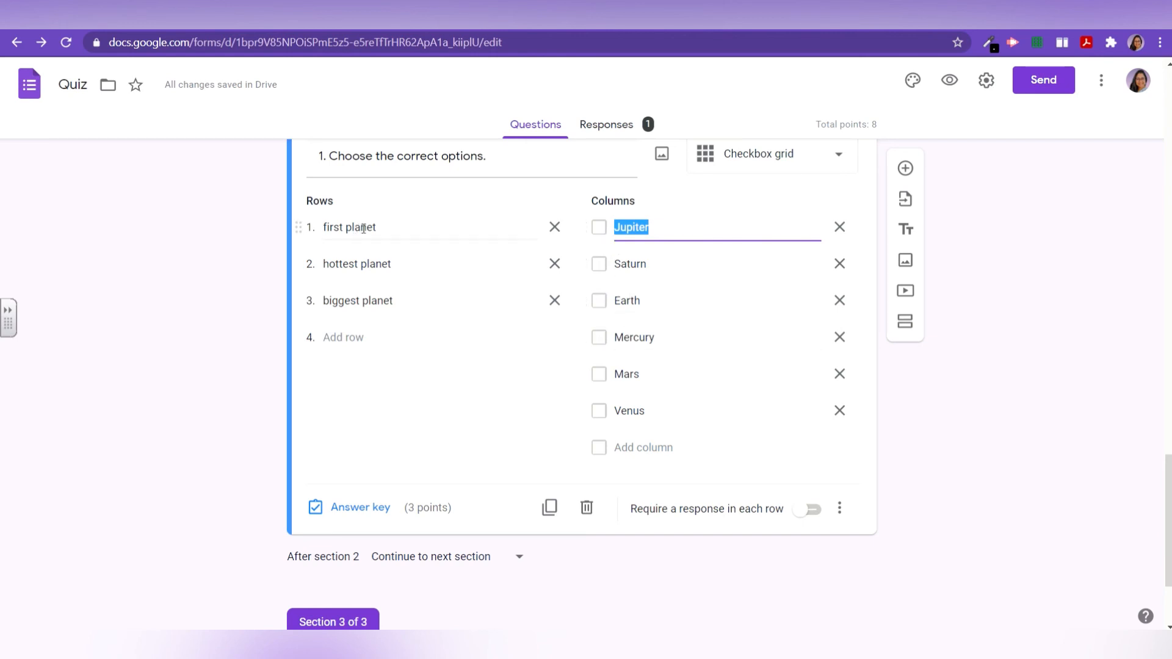
scroll(676, 401, down, 2)
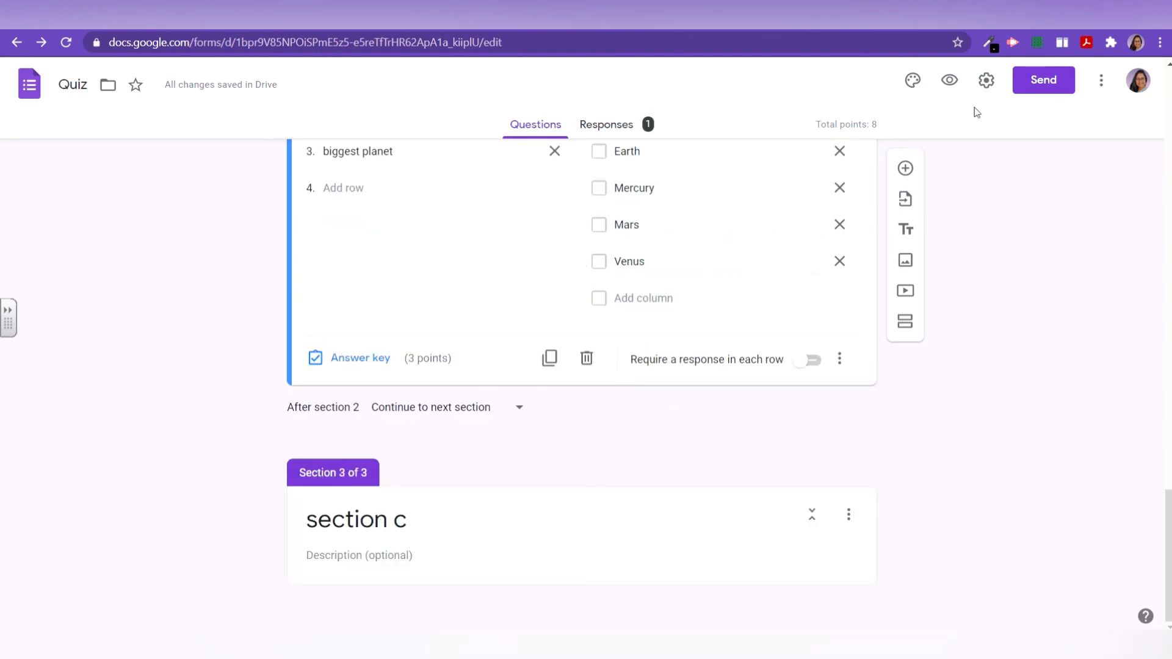
Step: Open the form's theme options to choose a header image
scroll(733, 428, up, 8)
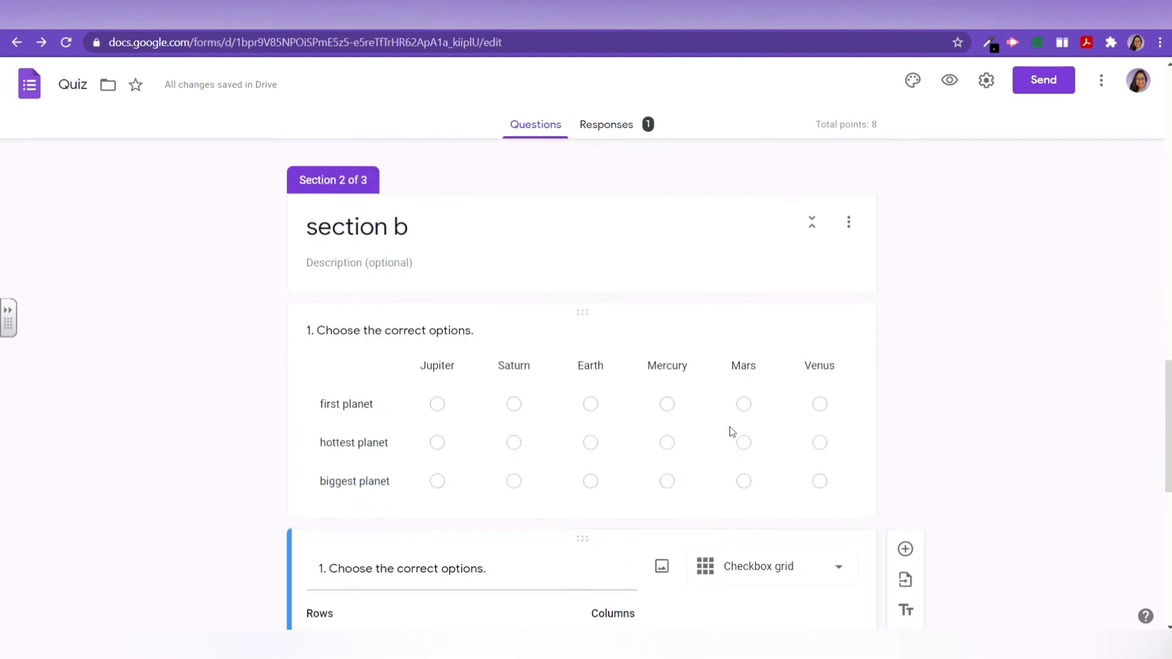
scroll(733, 432, up, 2)
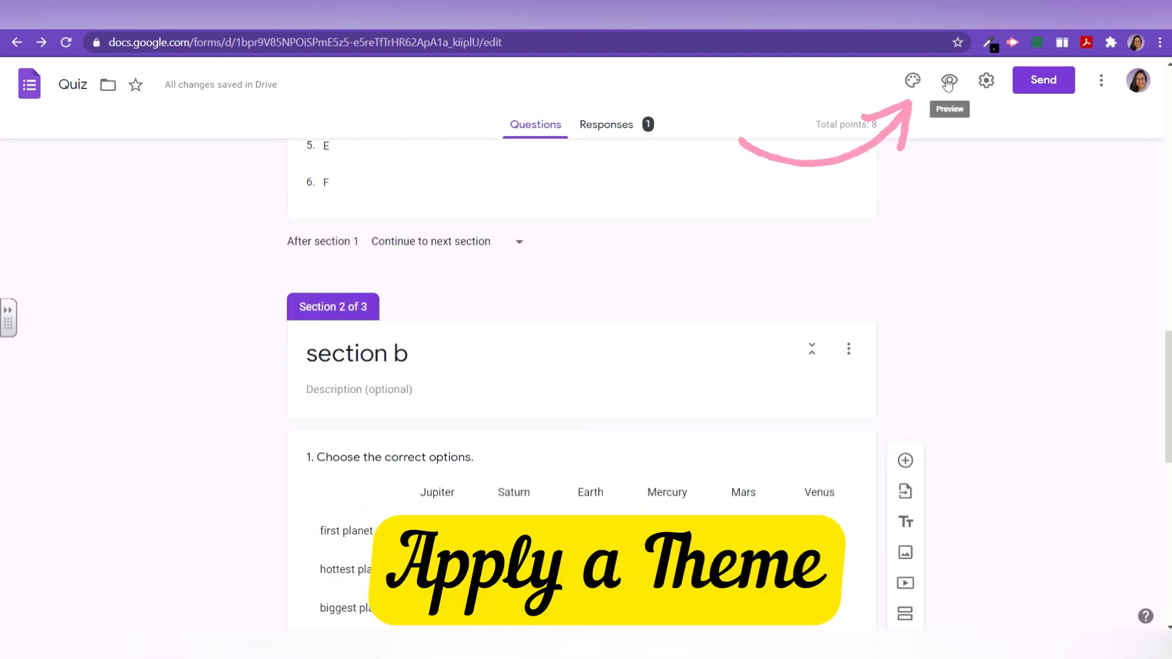
click(913, 81)
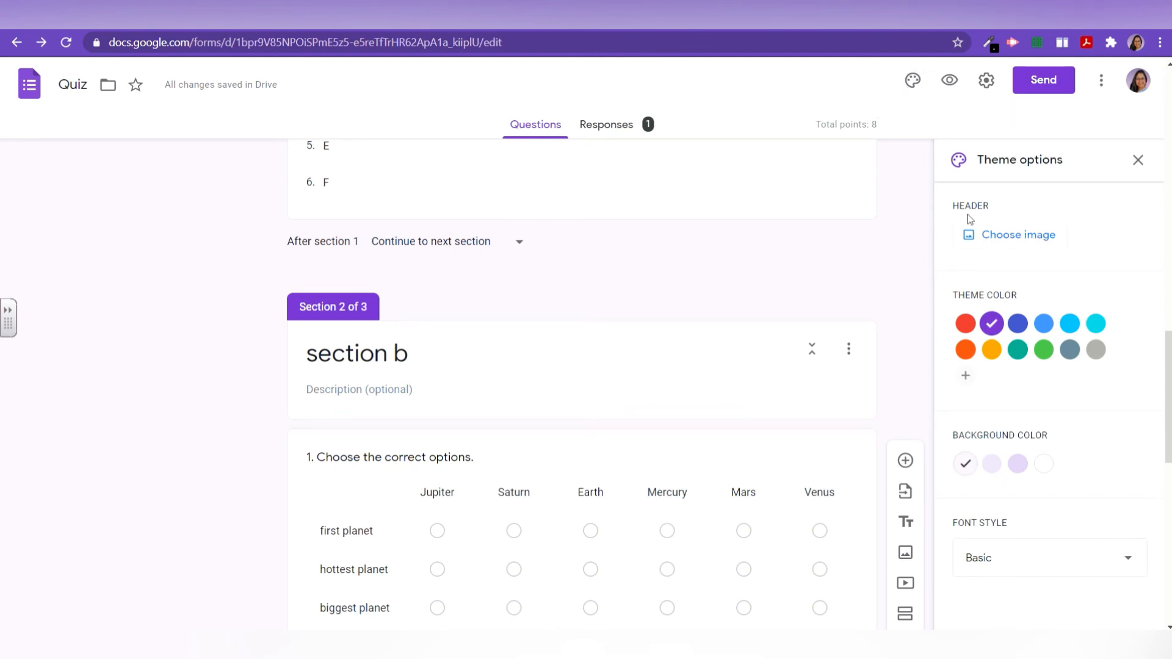
click(1000, 242)
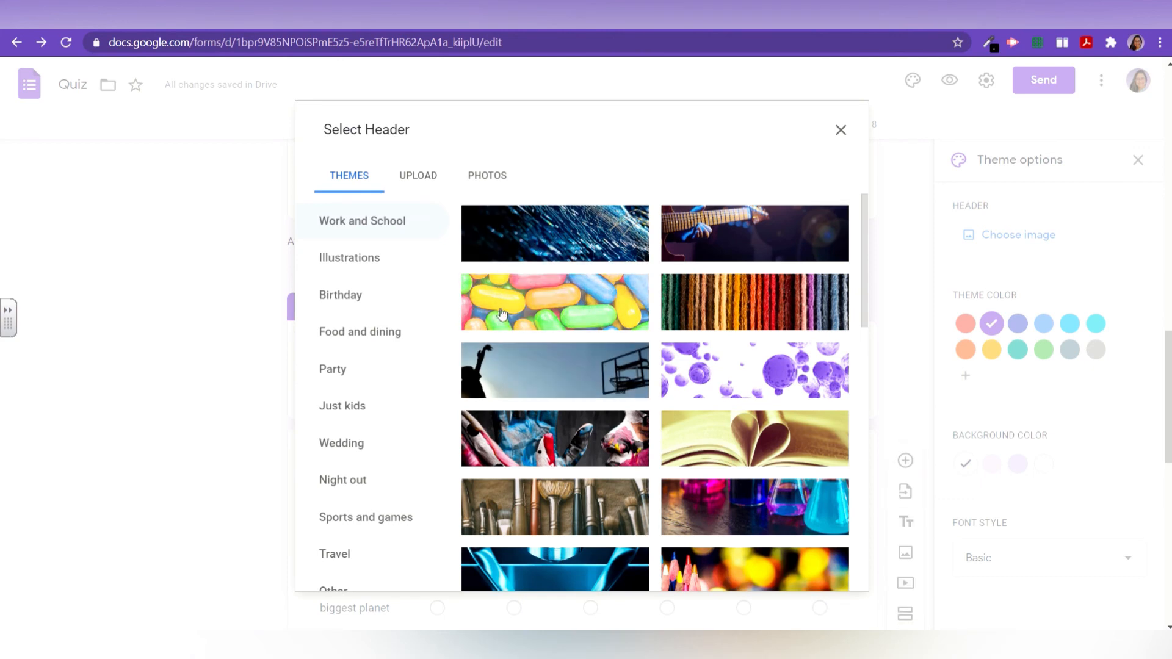
Step: Insert the polka-dot confetti image from the Other header category
click(337, 258)
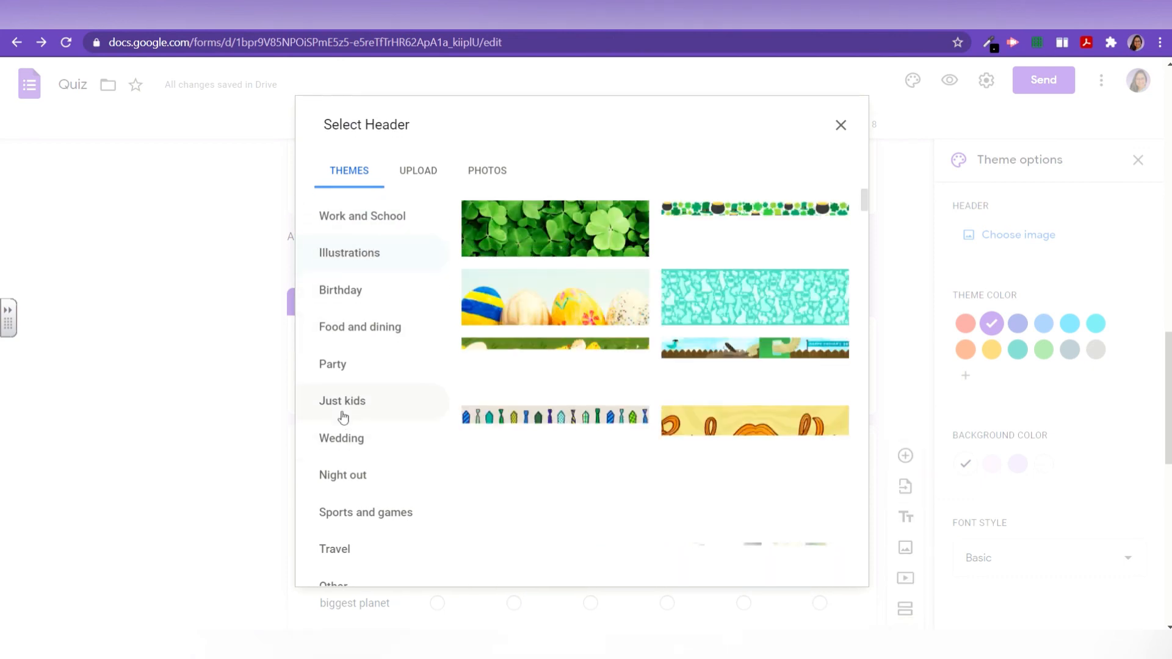
scroll(342, 403, down, 4)
scroll(346, 330, up, 2)
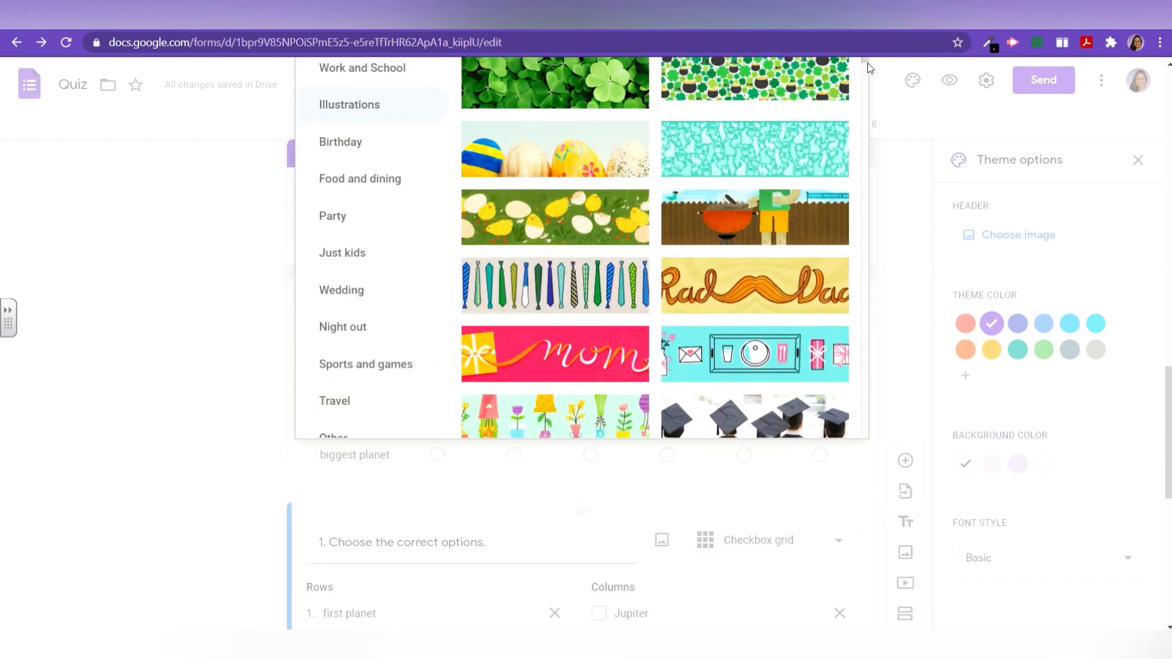
drag(867, 62, 858, 140)
scroll(333, 391, down, 1)
click(330, 351)
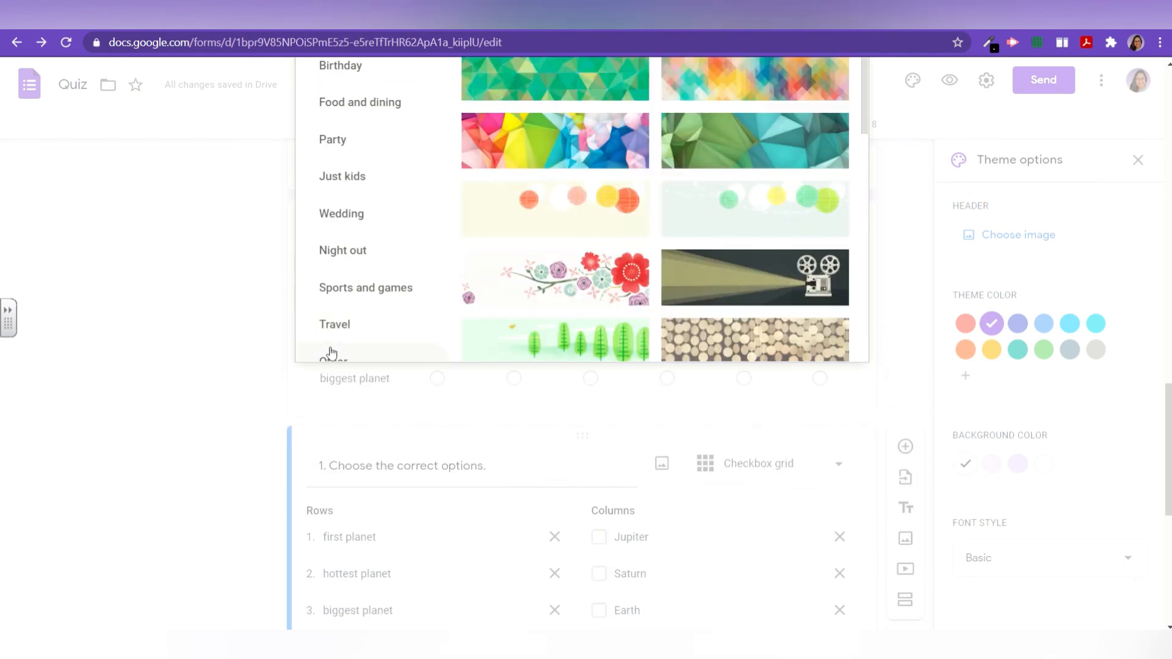
scroll(367, 345, up, 3)
scroll(573, 403, down, 5)
scroll(570, 405, down, 5)
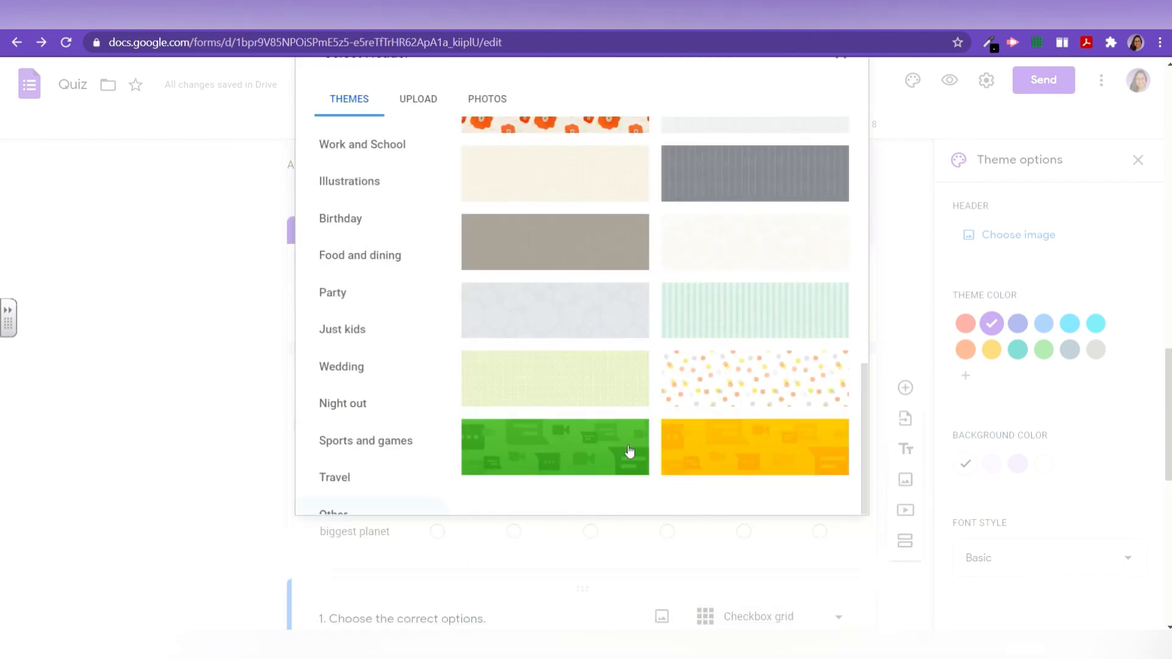
click(736, 385)
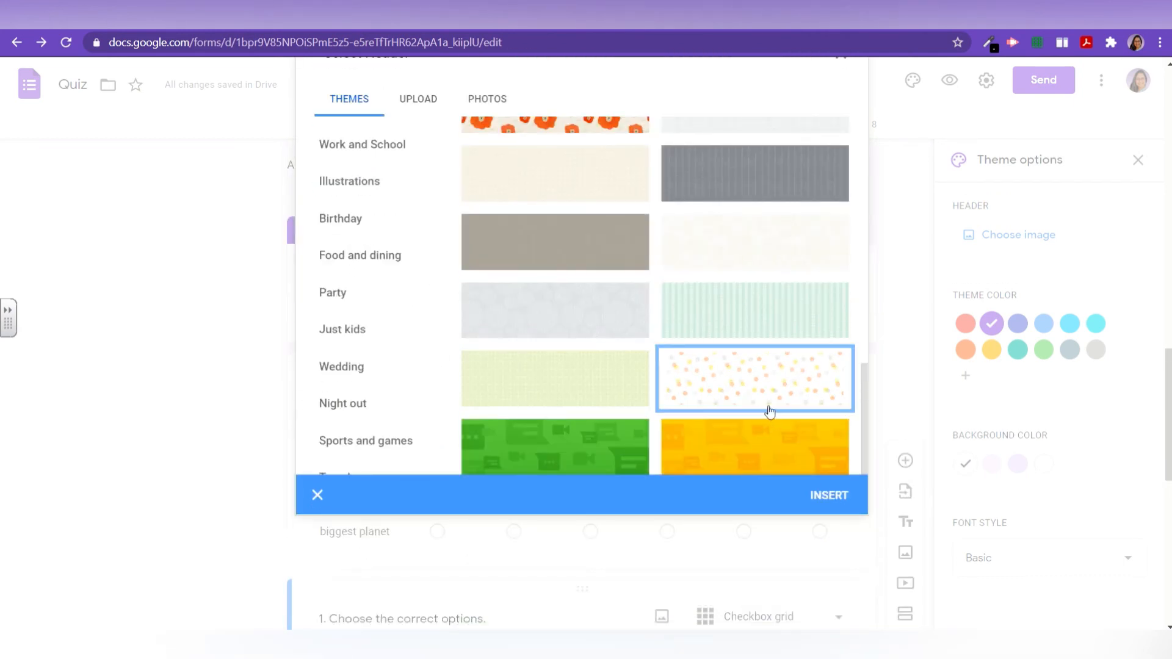
click(833, 497)
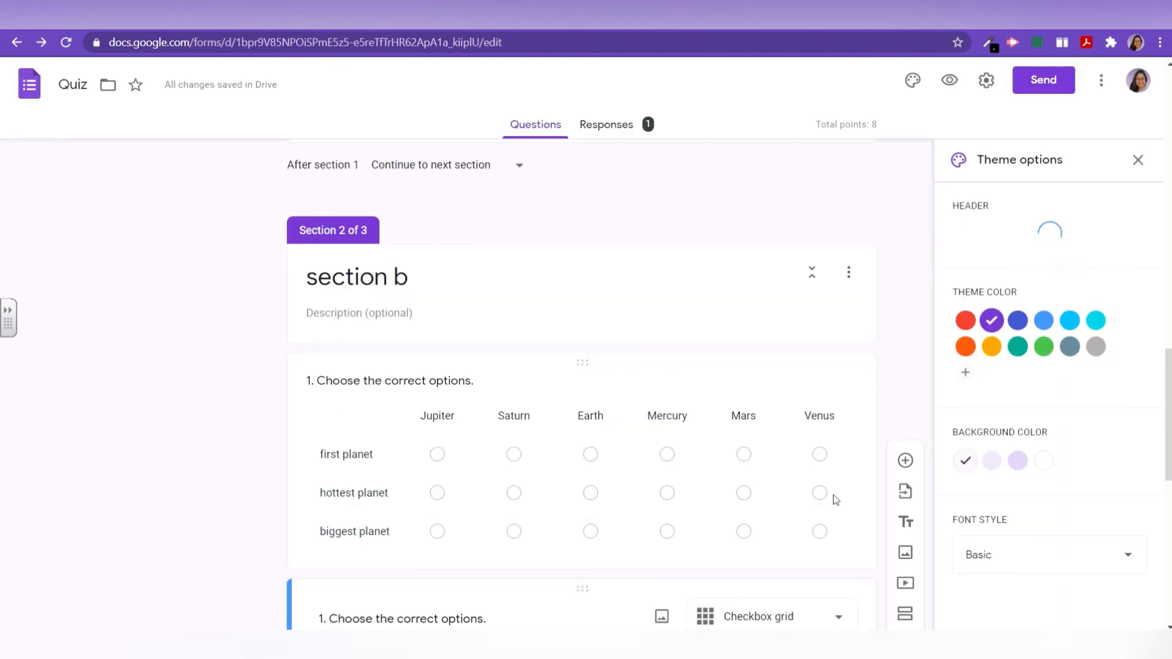
Step: Try orange, brown, grey and yellow theme colours, settling on peach
scroll(637, 145, up, 3)
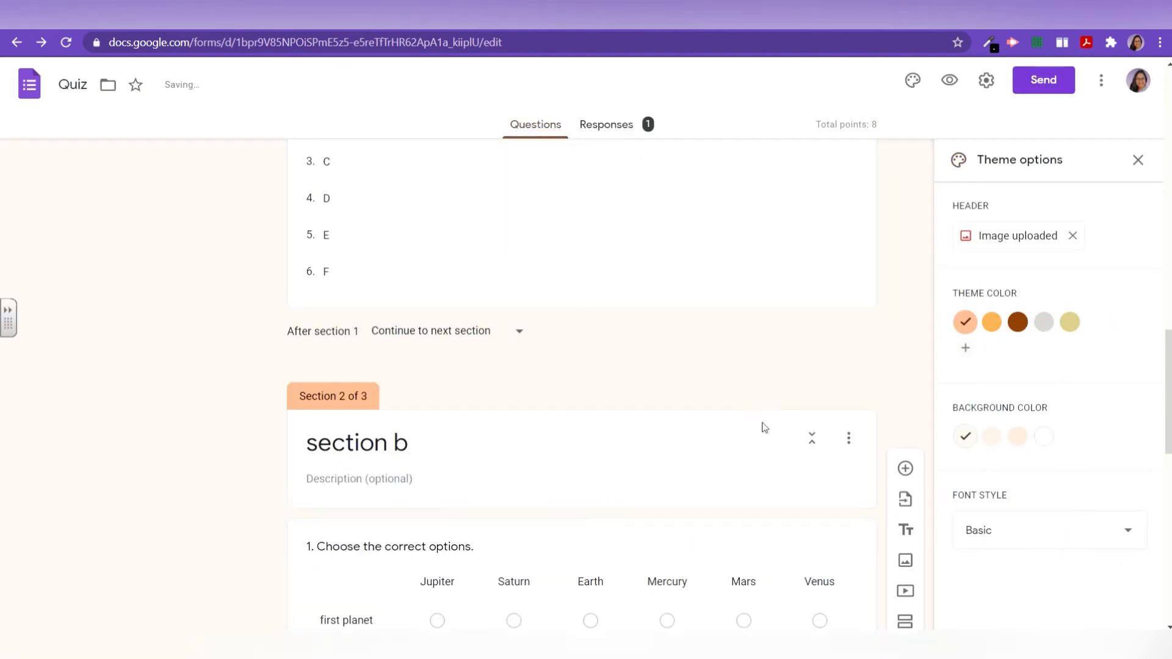
scroll(764, 427, up, 15)
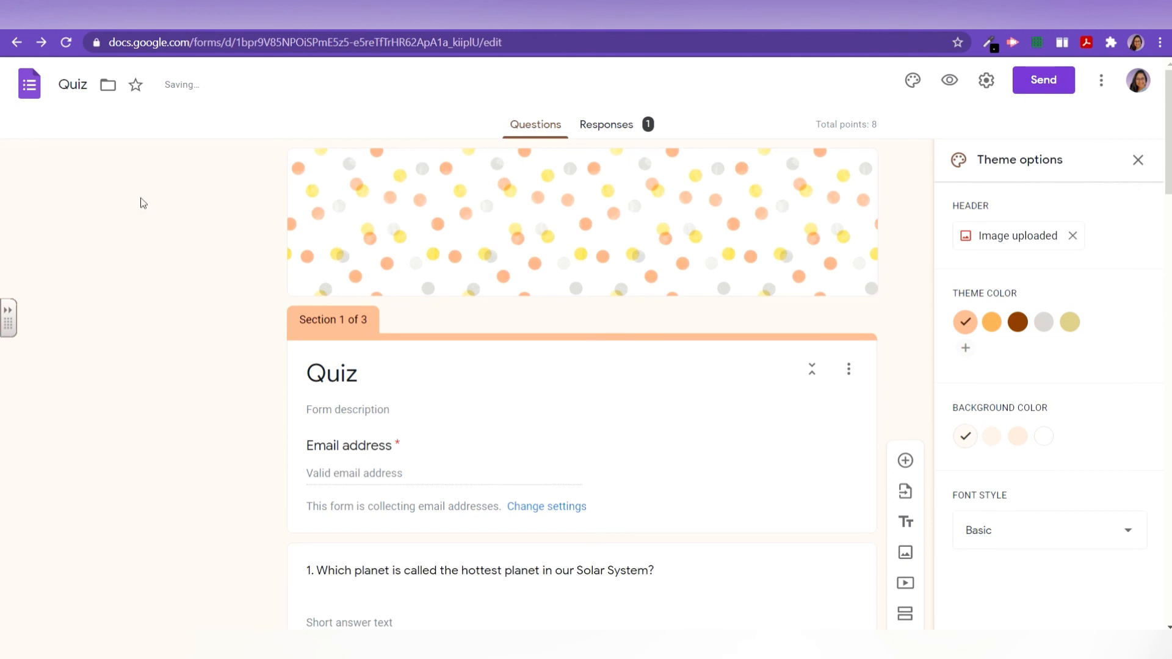
click(965, 322)
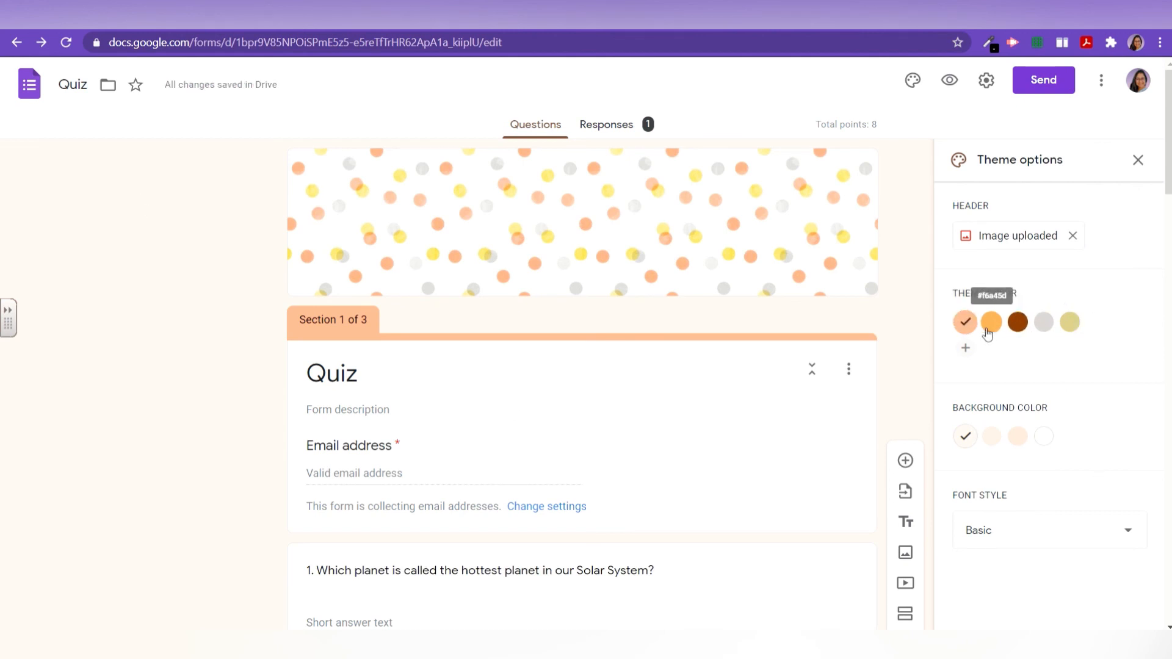
click(989, 328)
click(1017, 327)
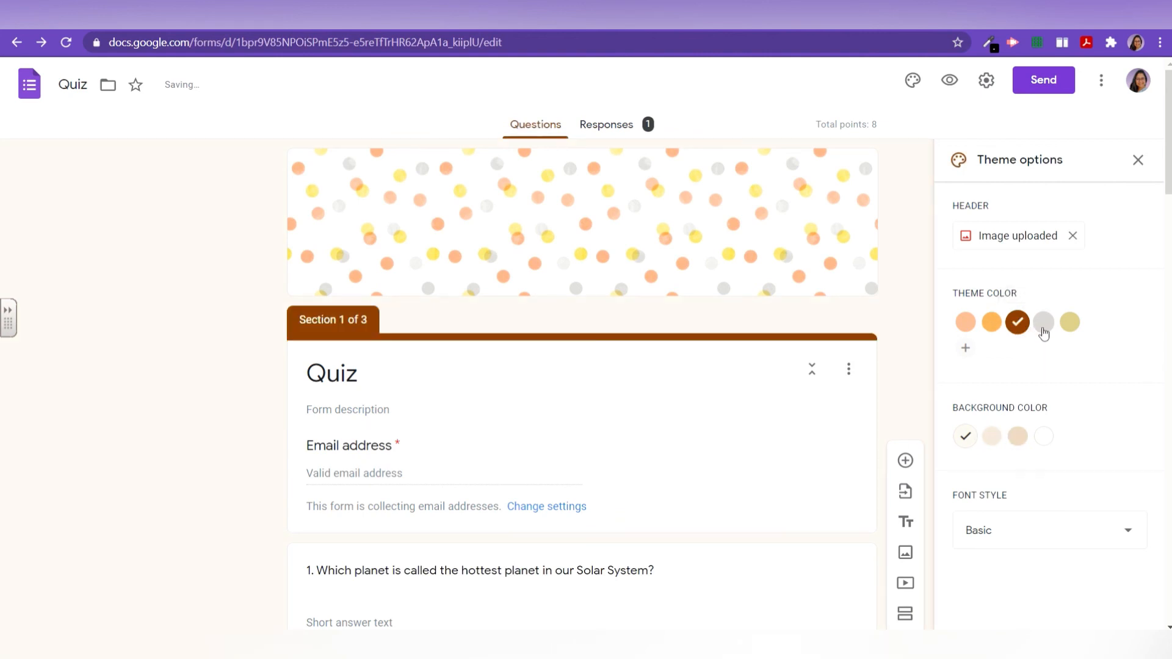
click(1044, 332)
click(1071, 325)
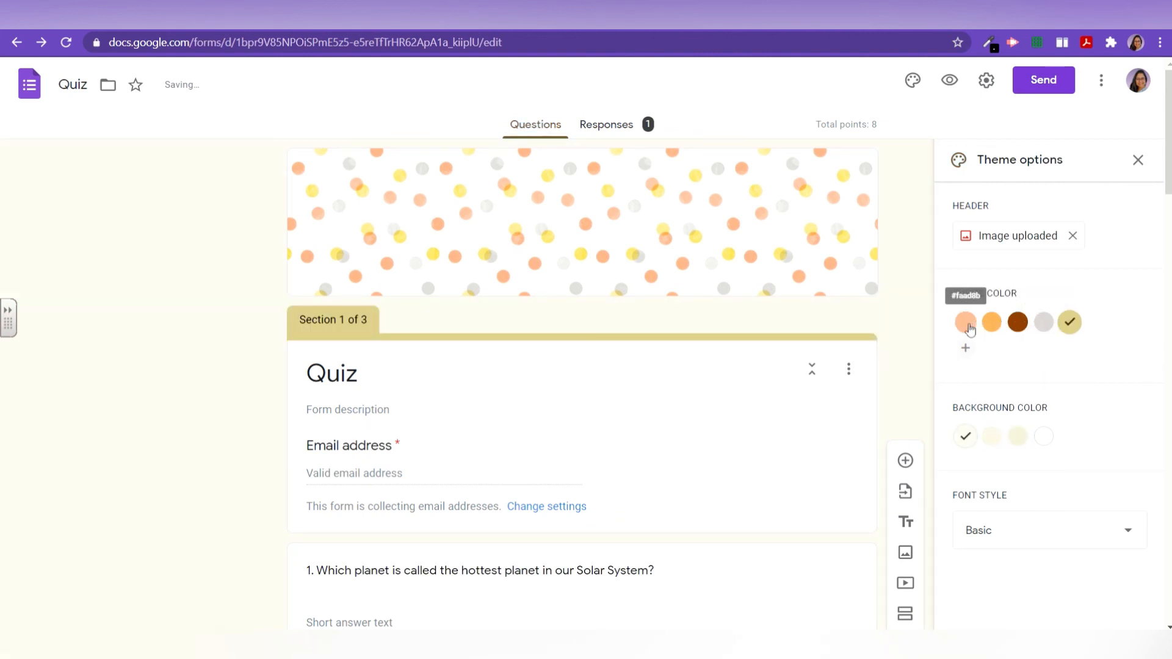
click(966, 322)
Step: Set the background to the deeper peach swatch after trying light peach and white
scroll(968, 327, down, 2)
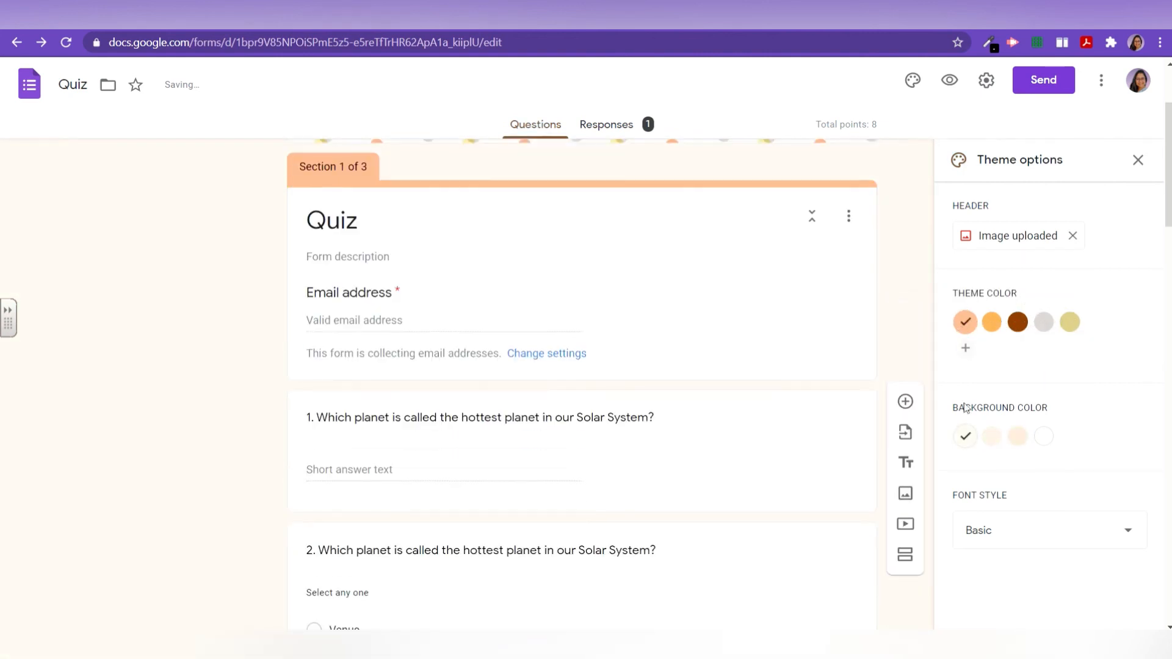
click(991, 437)
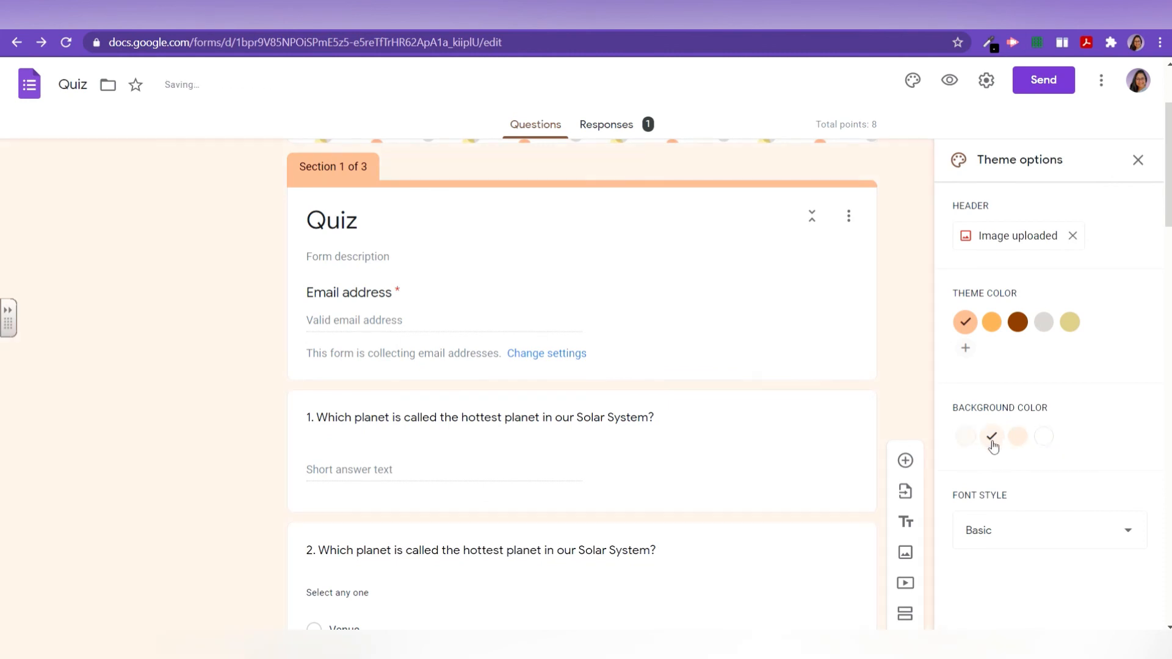
click(1024, 438)
click(1042, 437)
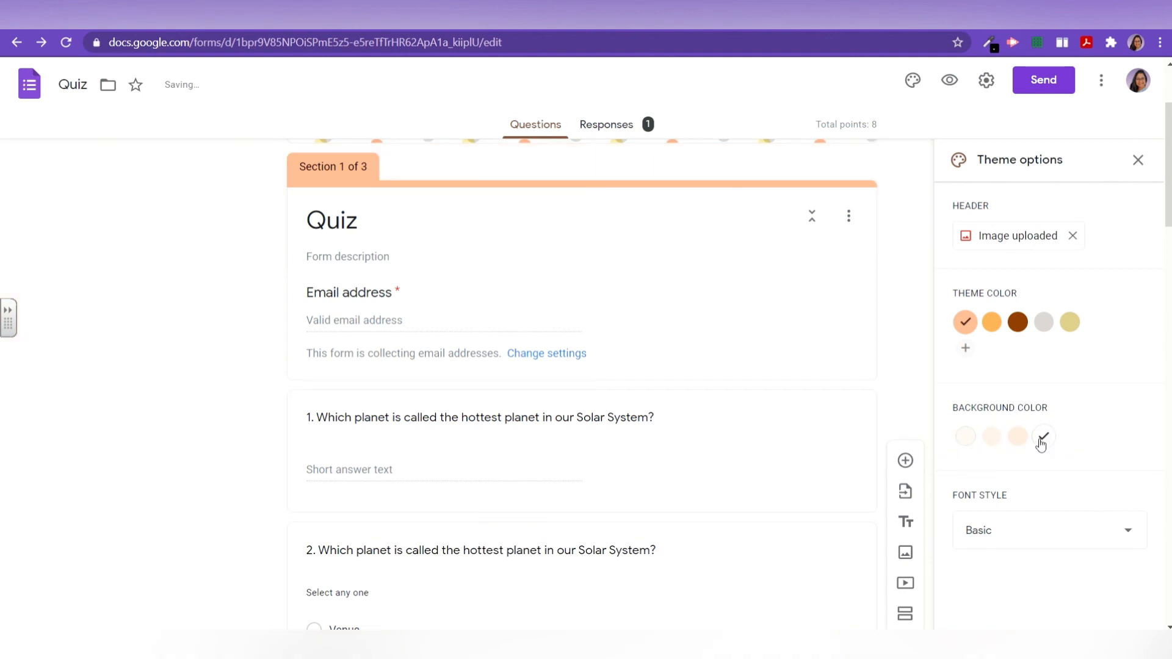
click(1020, 438)
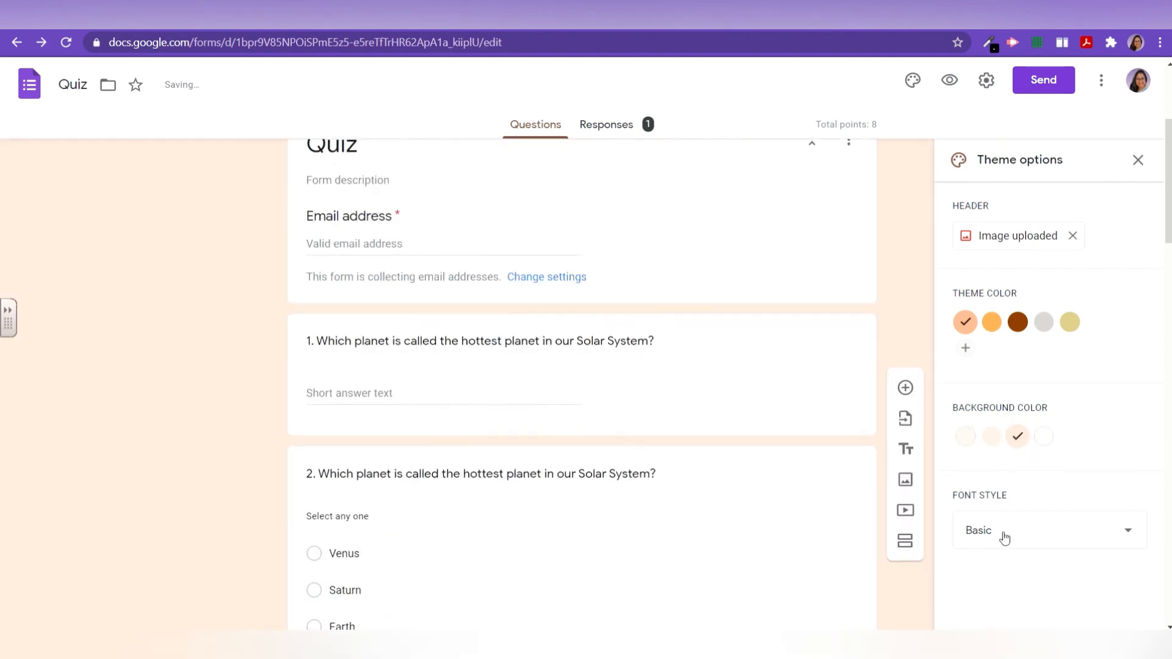
Step: Try the Playful and Formal font styles, then keep Basic
click(1005, 534)
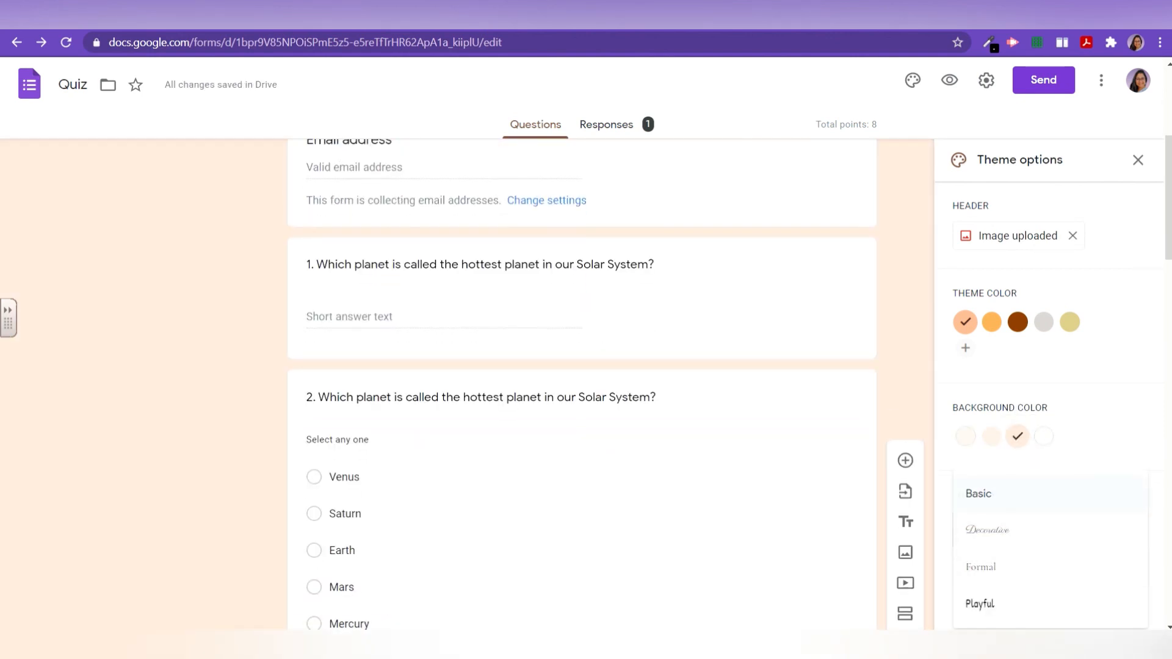
click(993, 603)
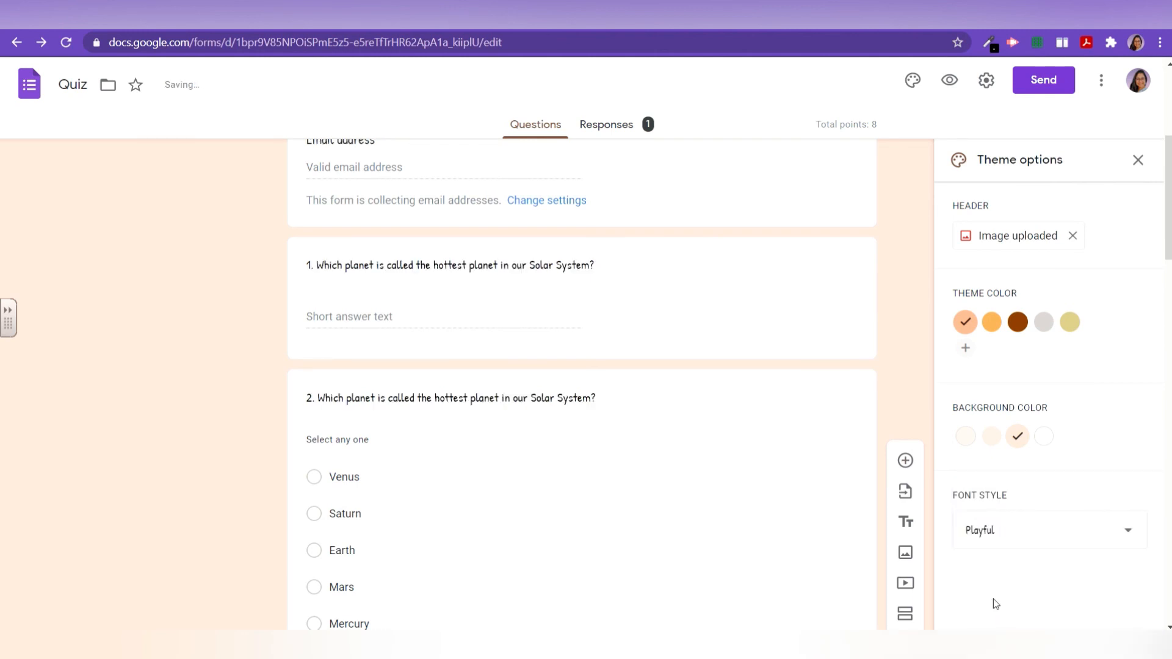
click(1009, 534)
click(988, 510)
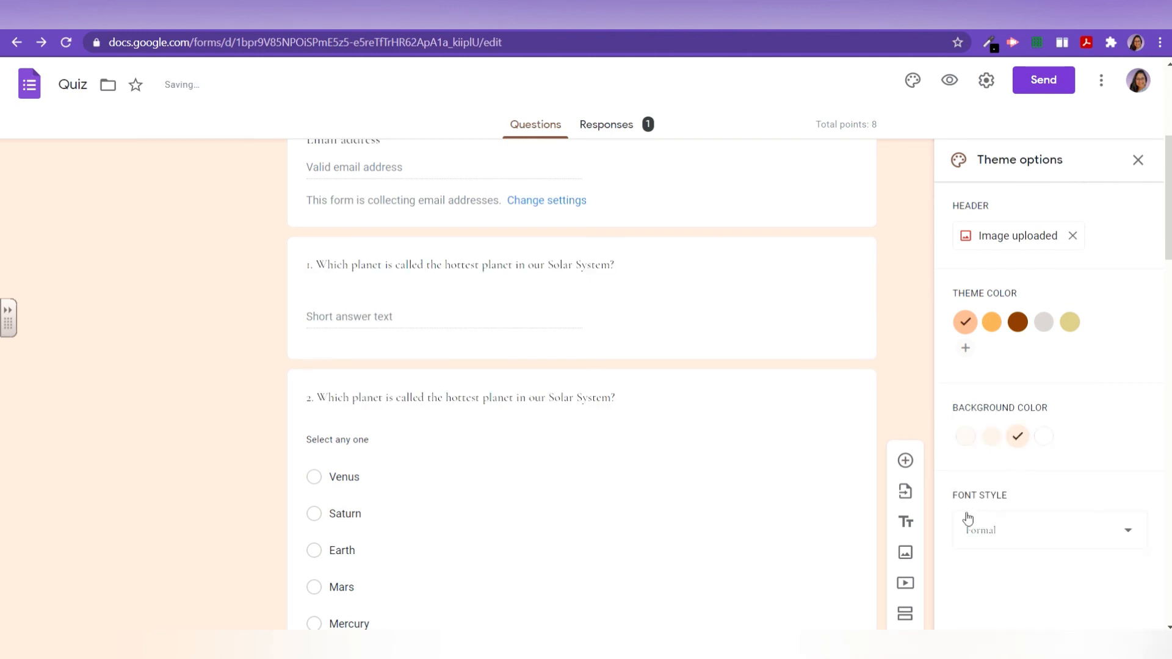
click(991, 540)
click(993, 465)
scroll(754, 415, up, 5)
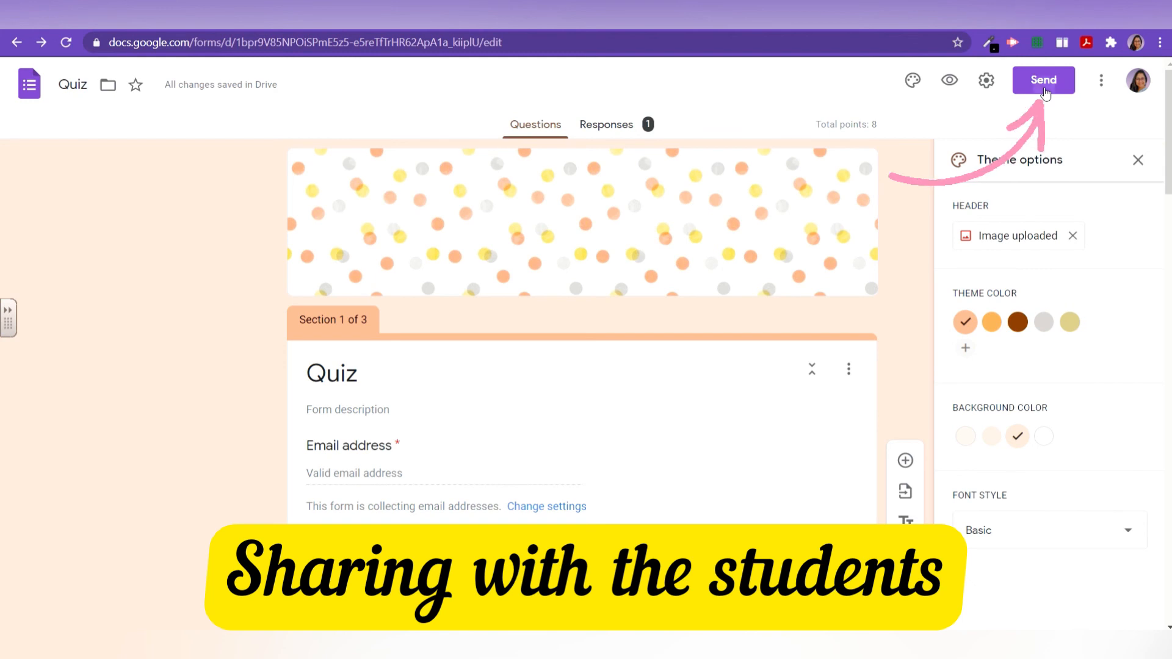
Step: Copy the Quiz's shortened share link from the Send dialog and close it
click(1044, 86)
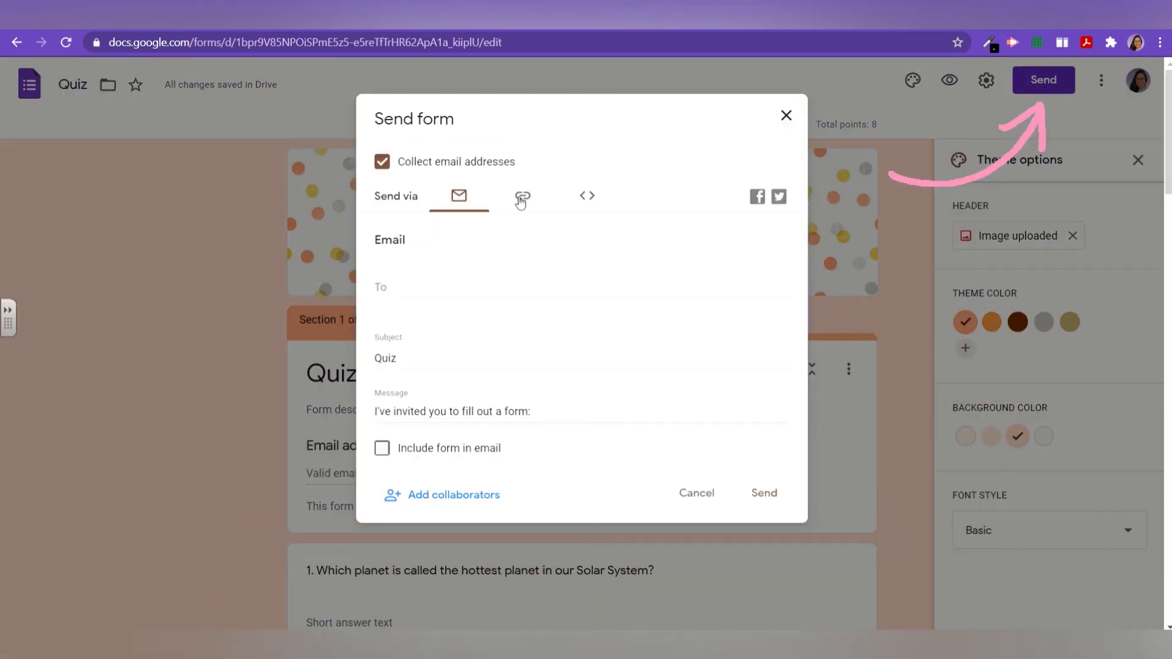
click(523, 198)
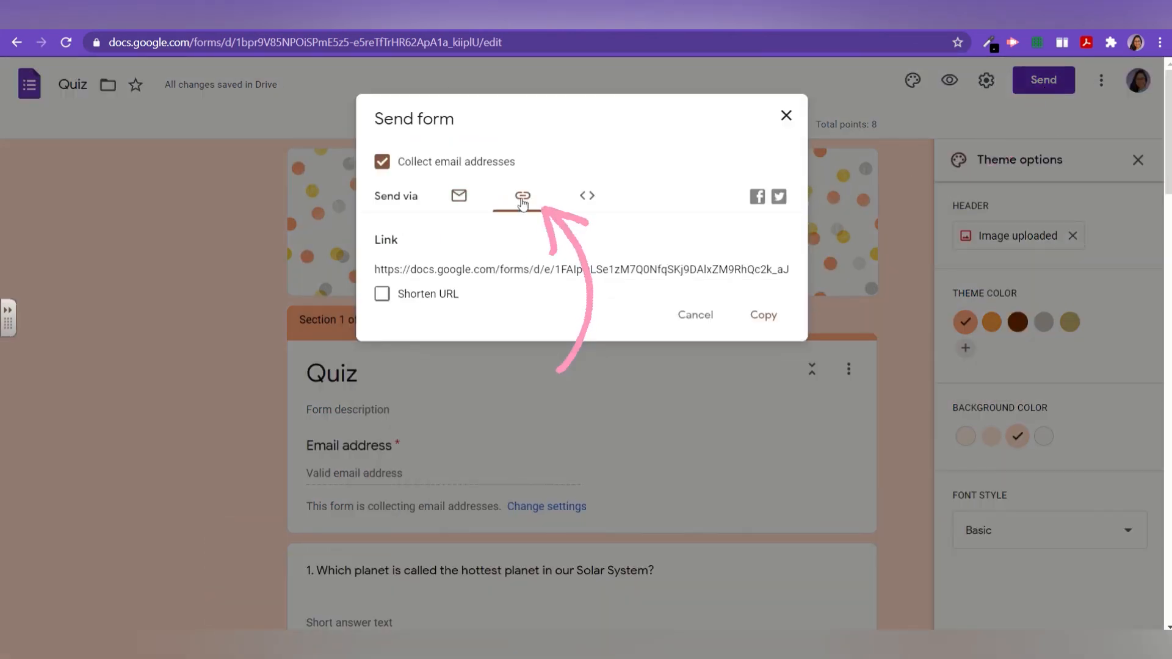
click(427, 301)
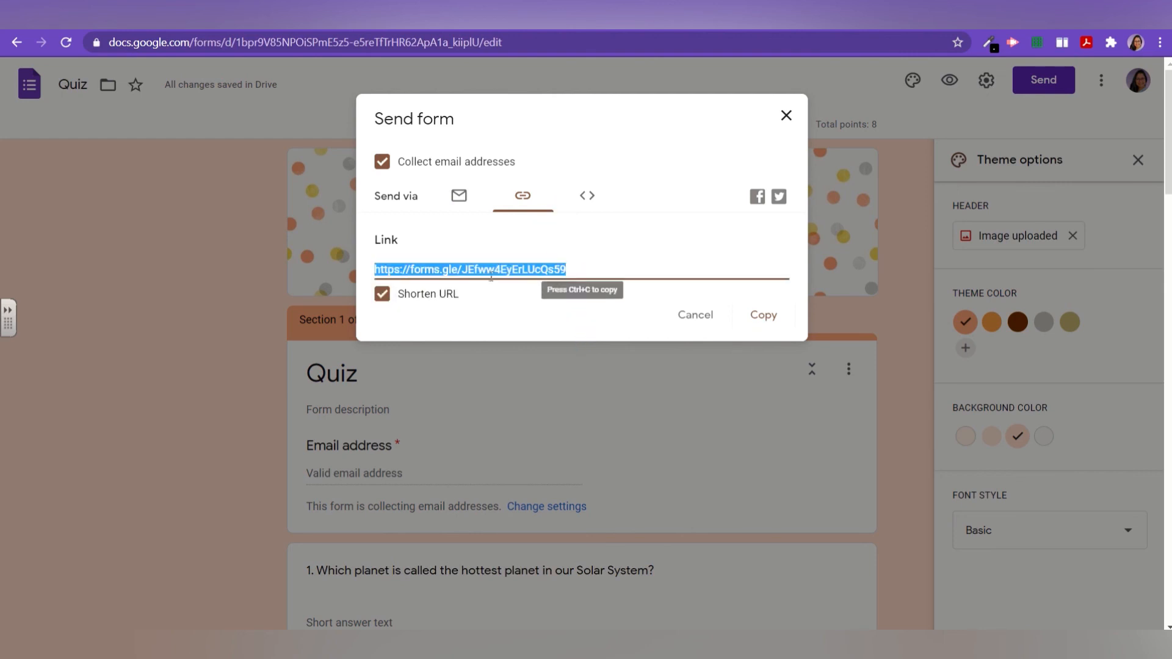
click(789, 328)
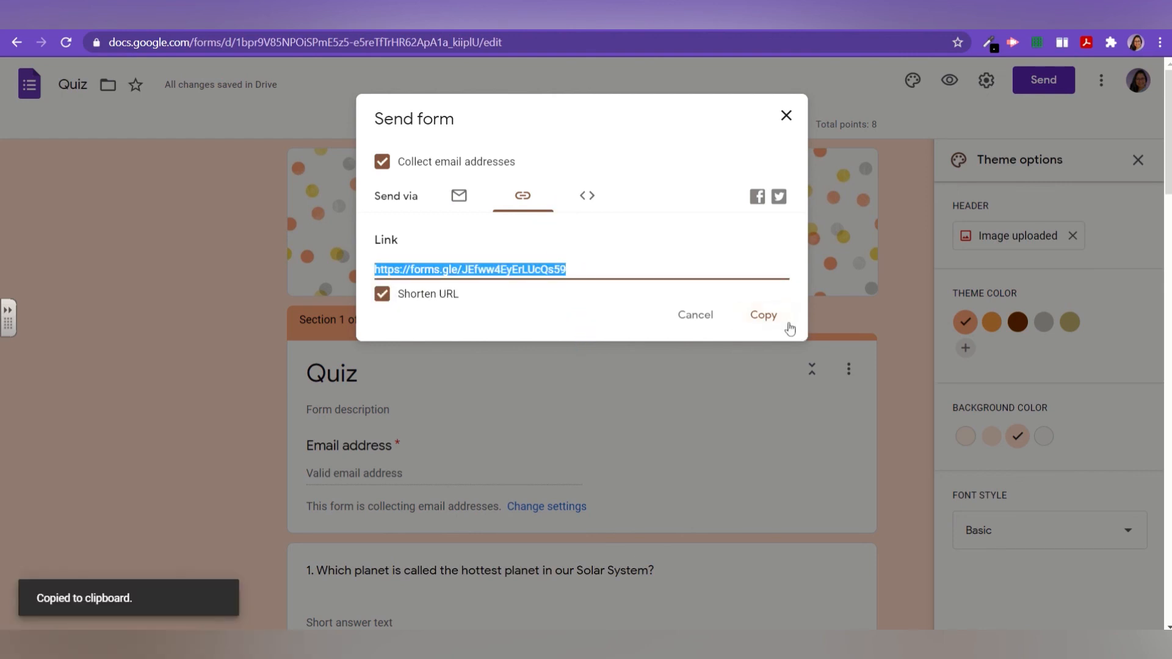
click(787, 117)
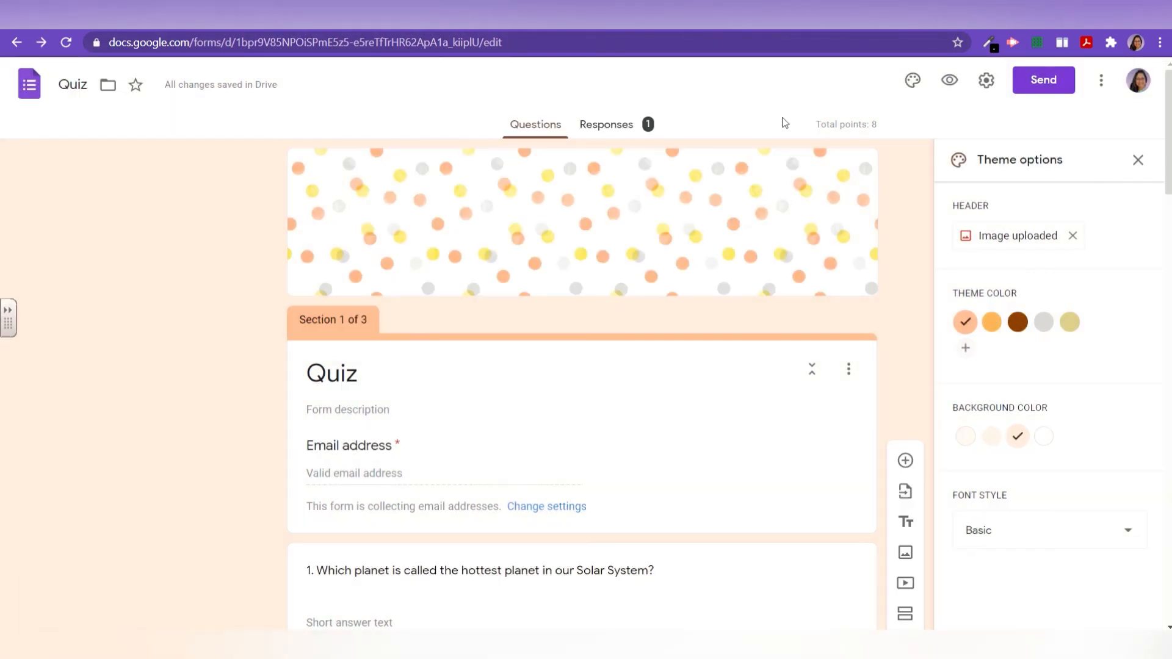